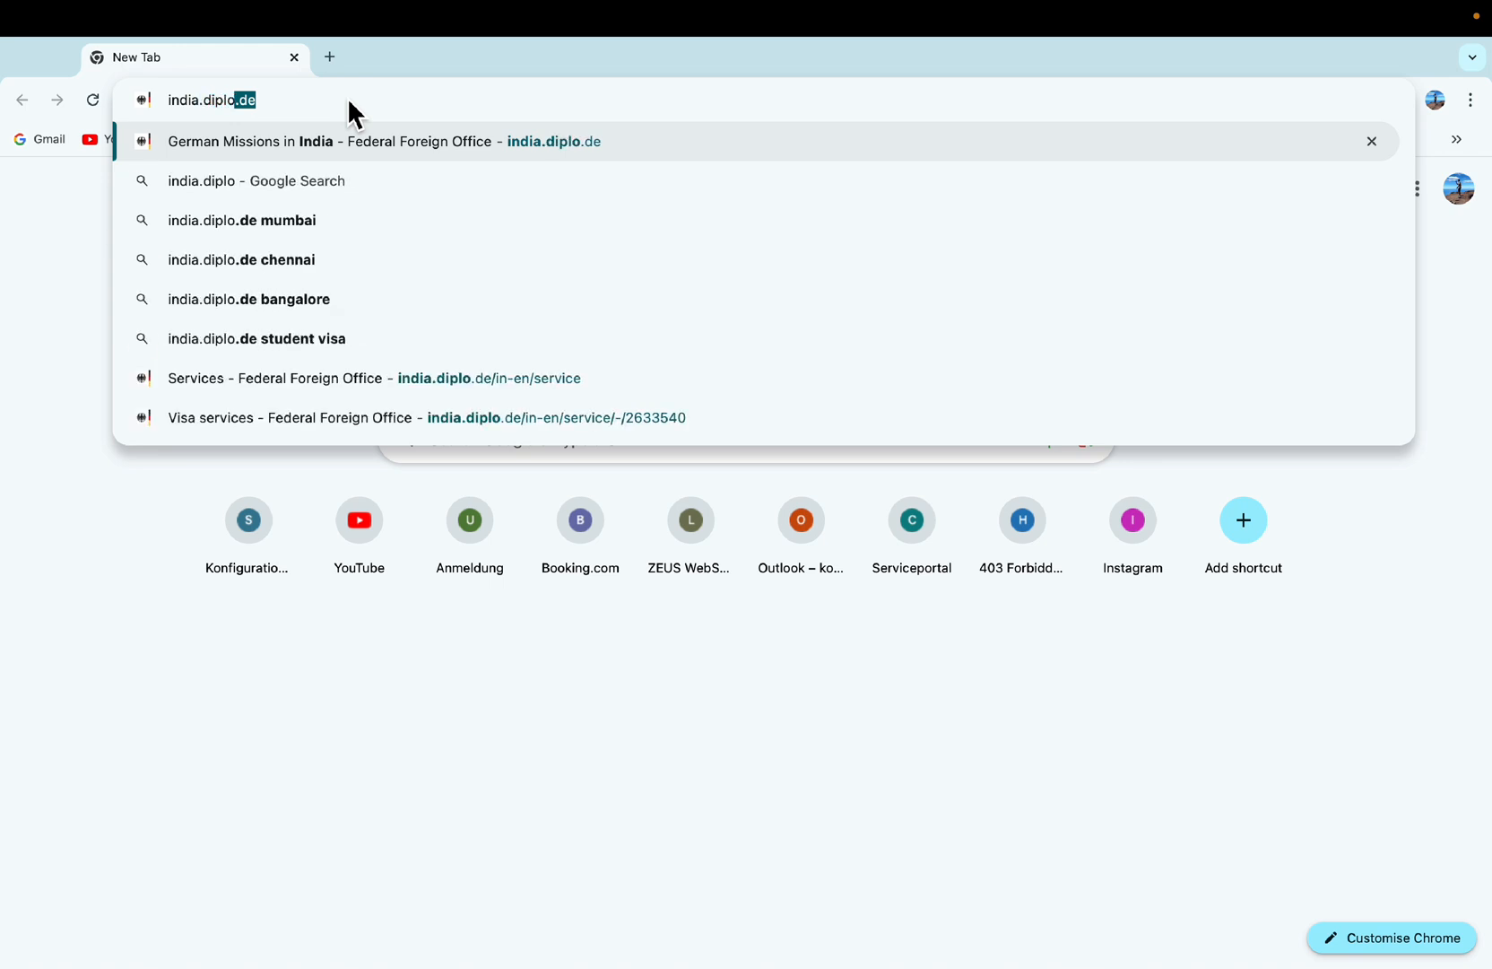
# Load the German Missions in India site at india.diplo.de.
pyautogui.write('.de')
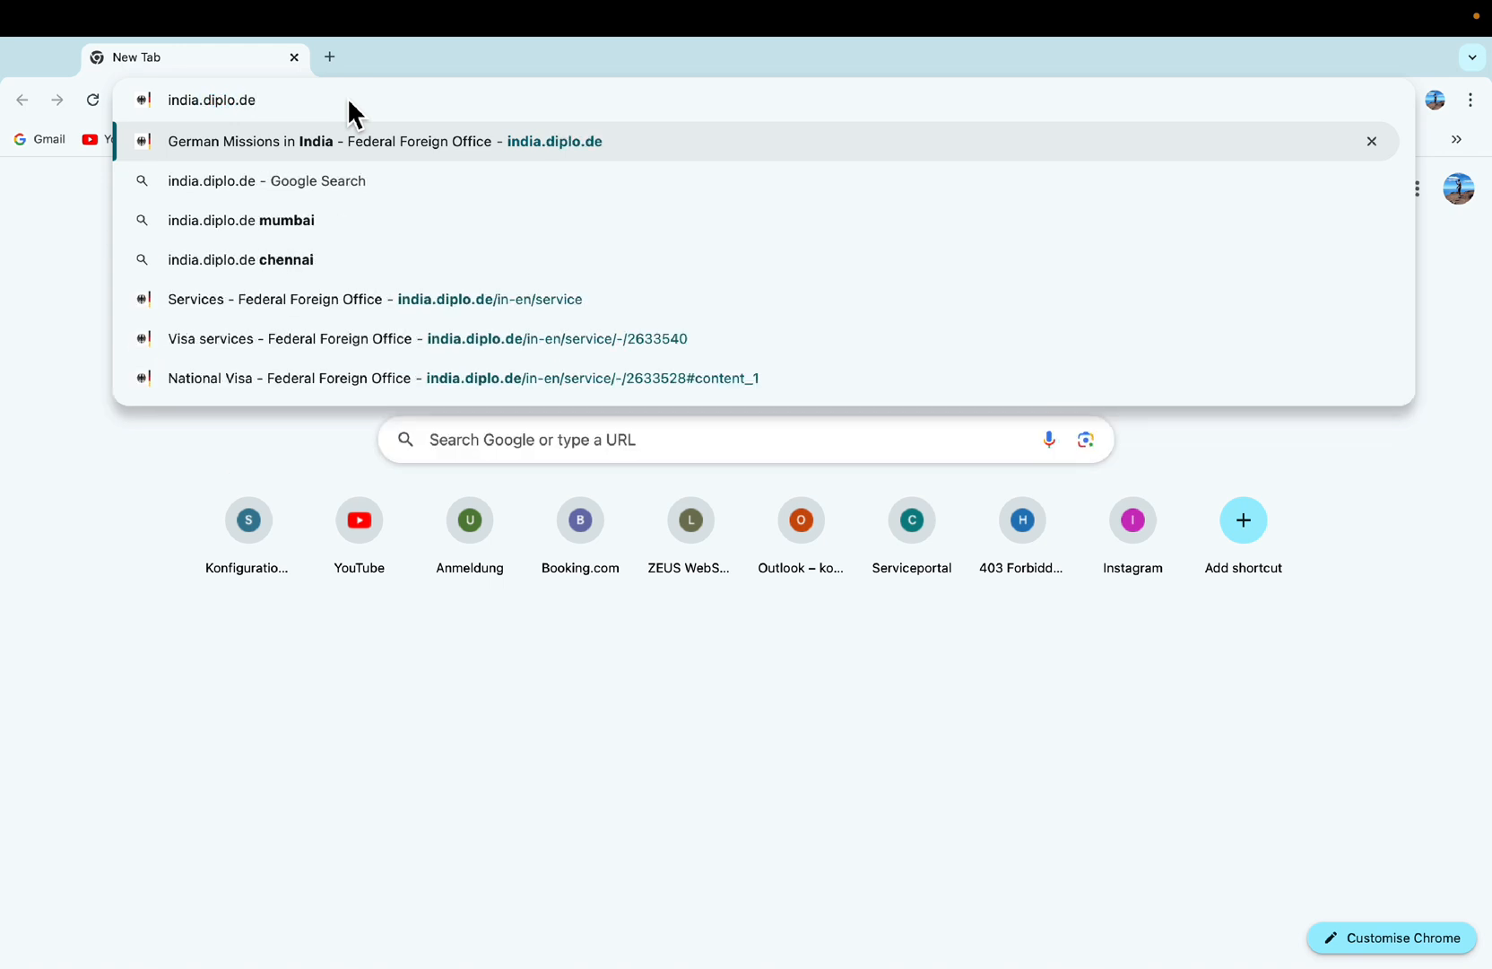
pyautogui.press('Return')
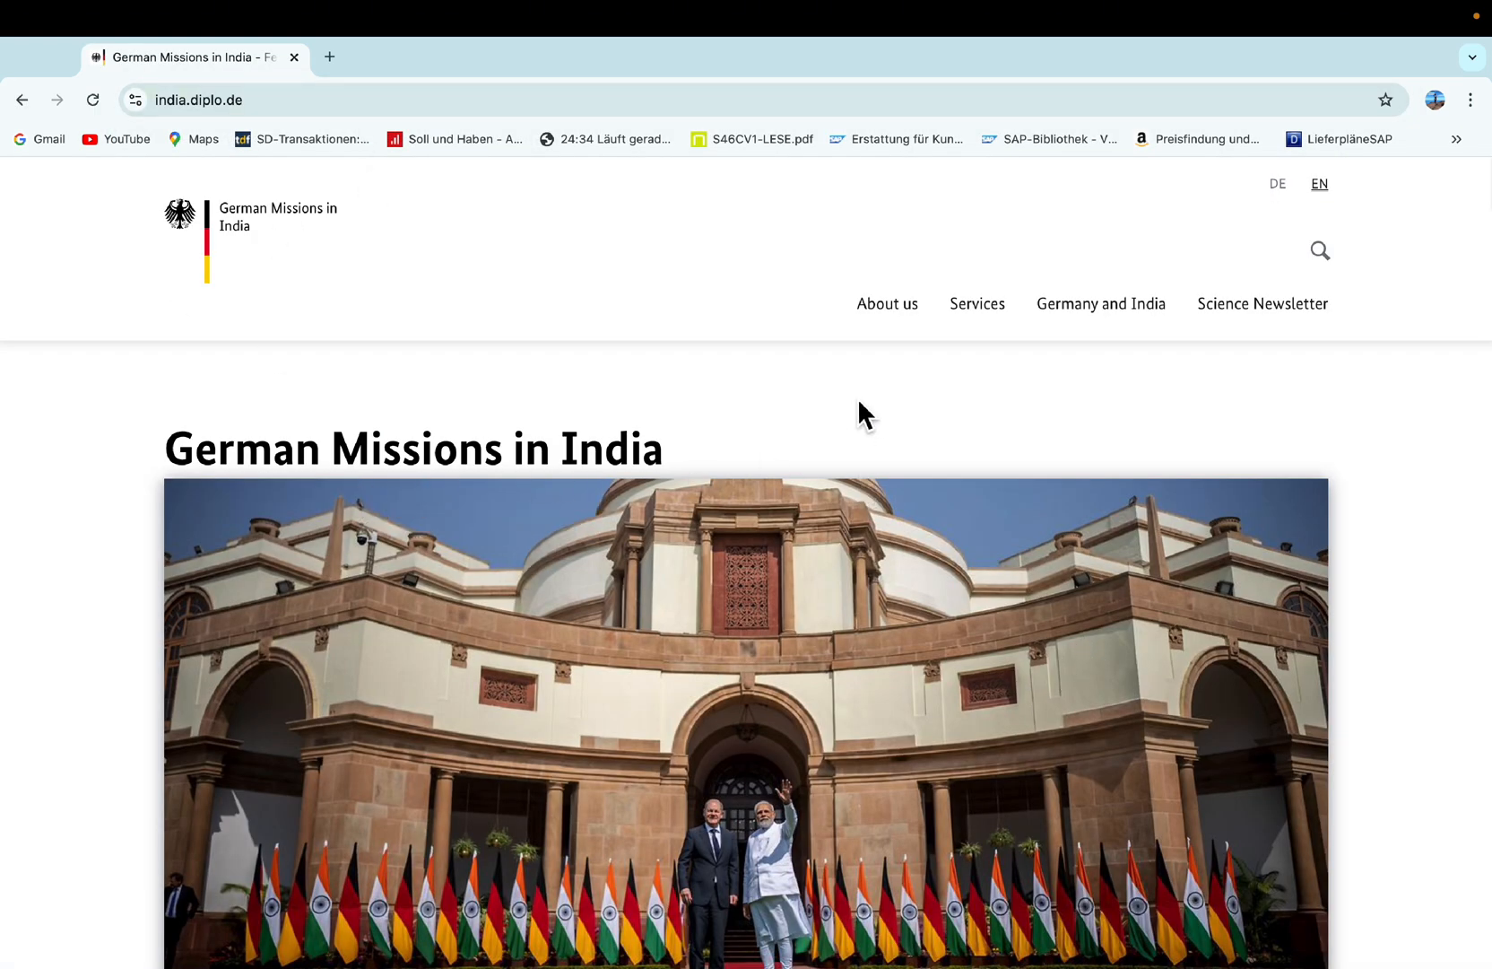
# Go to the Visa services page from the Services menu and browse its article cards.
pyautogui.click(994, 334)
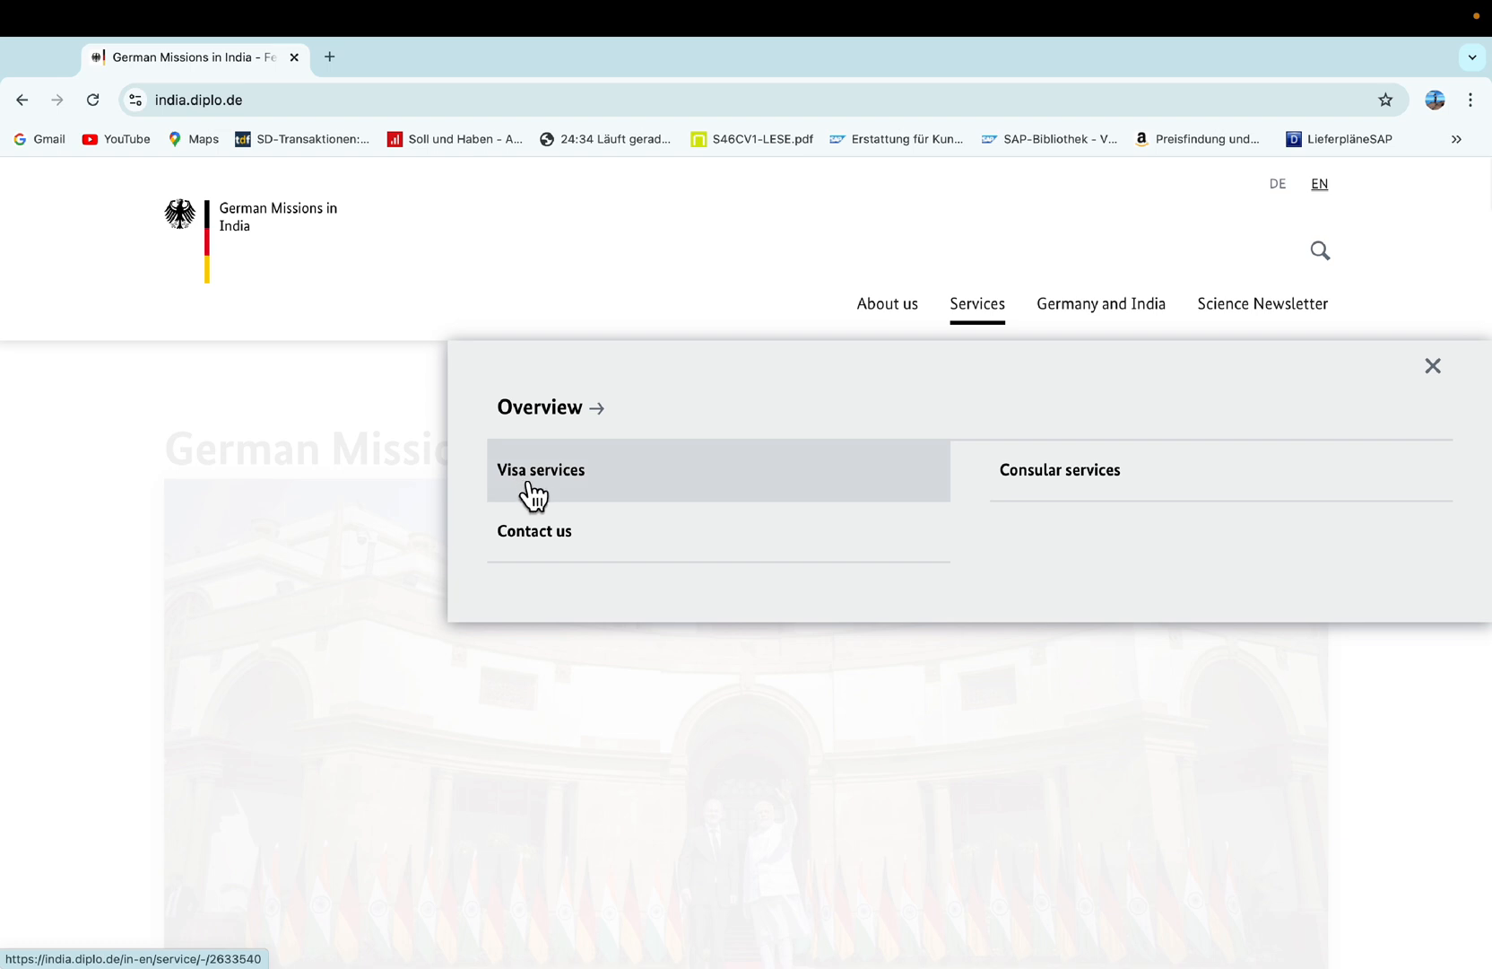
pyautogui.click(607, 495)
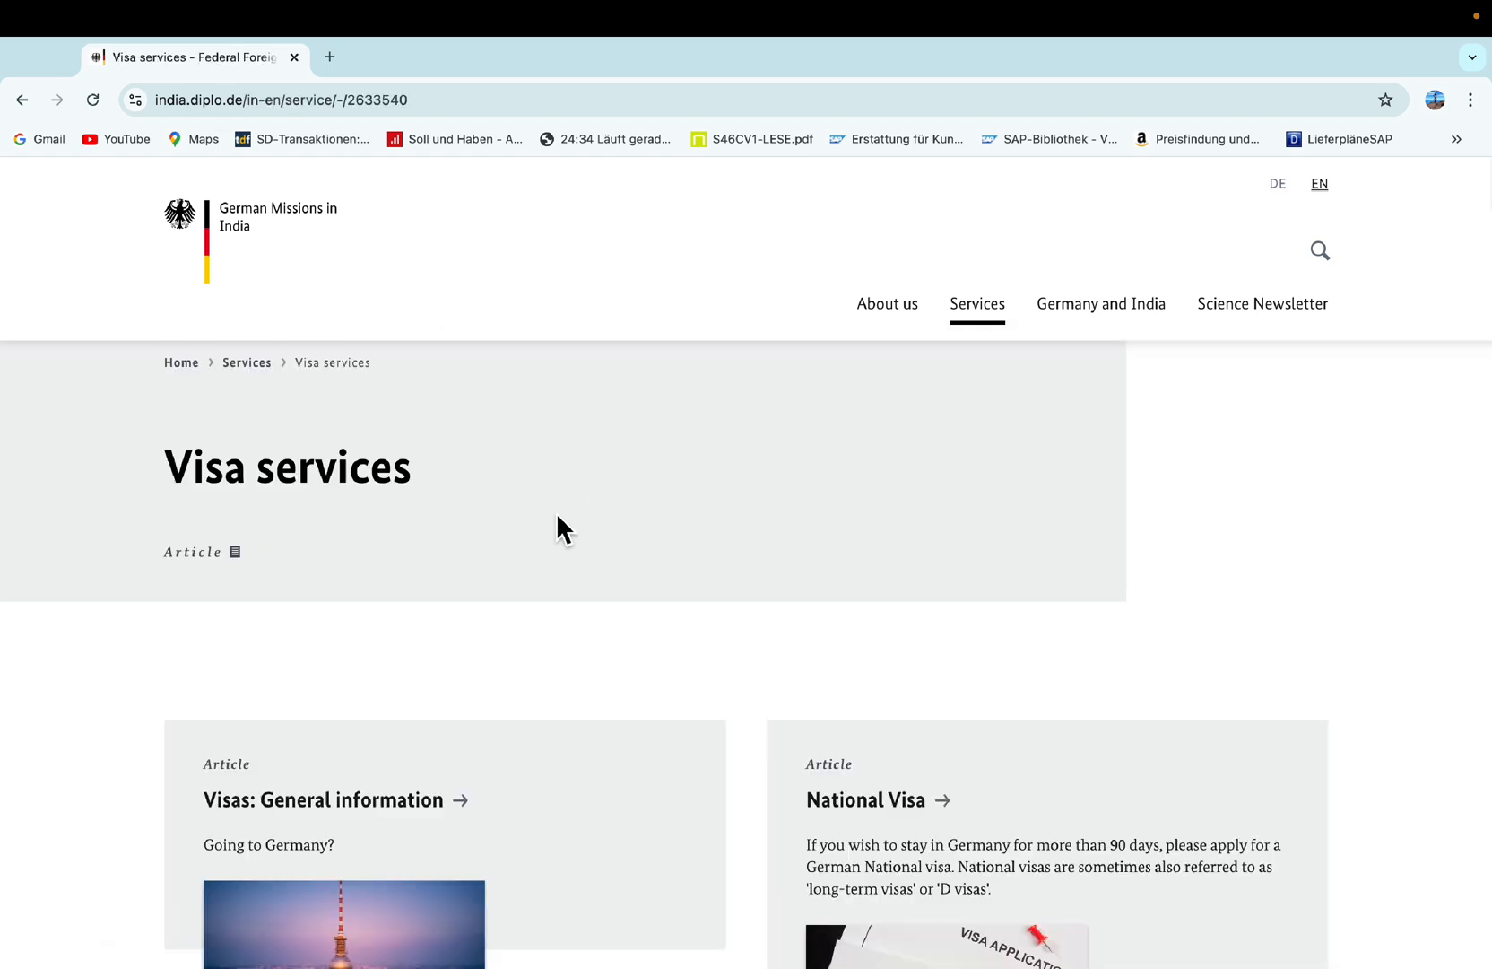
pyautogui.scroll(-5, 582, 593)
pyautogui.scroll(3, 588, 596)
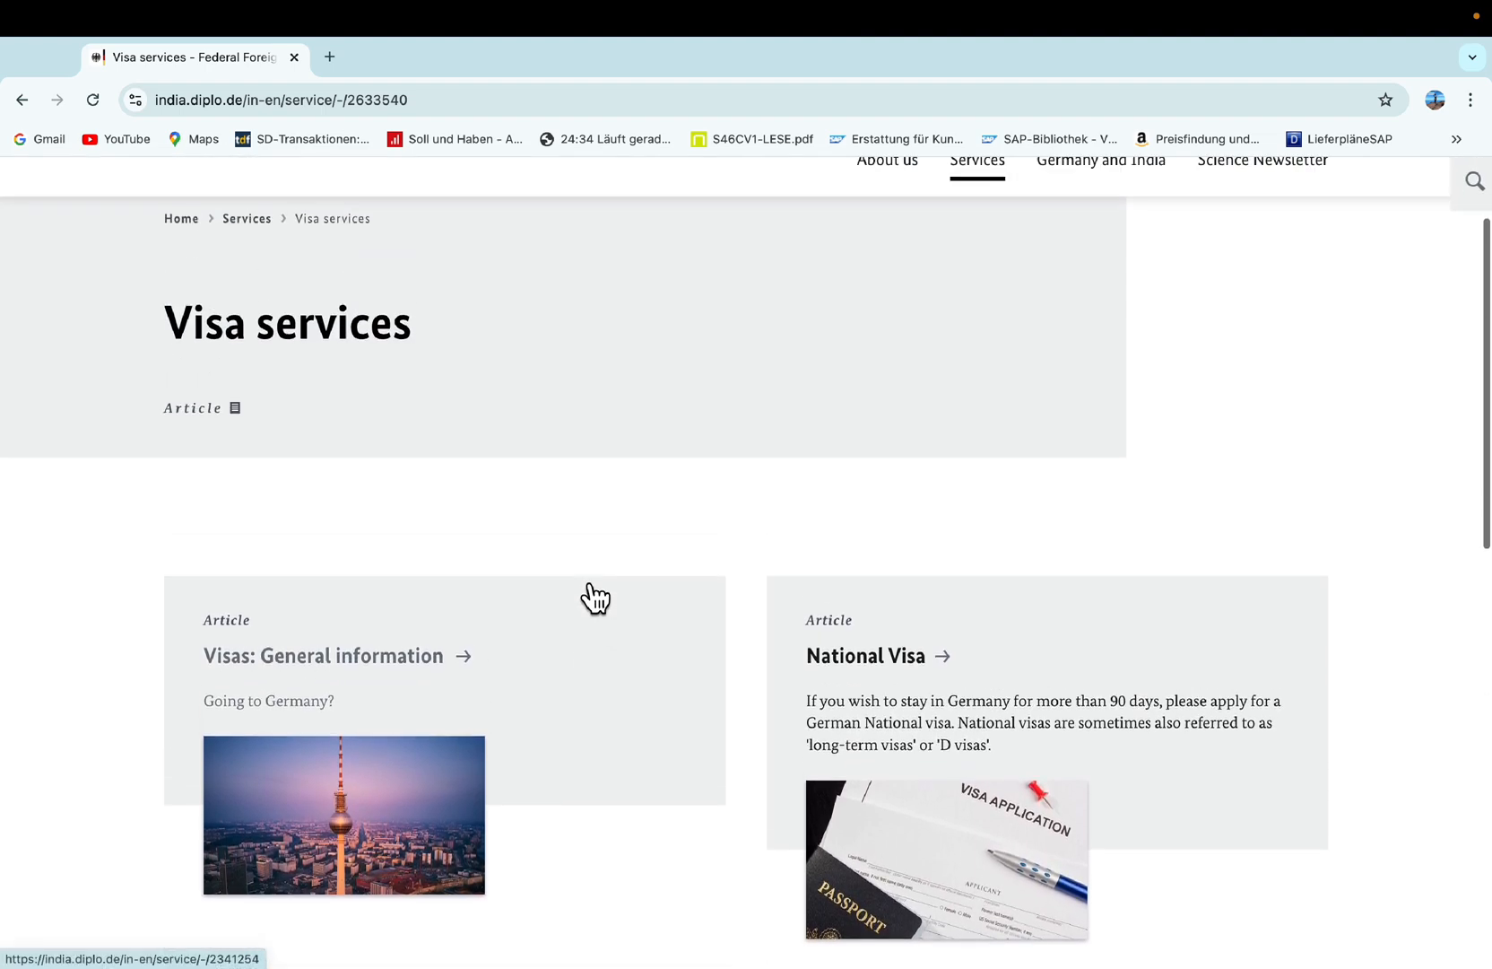
pyautogui.scroll(-9, 626, 530)
pyautogui.scroll(7, 630, 535)
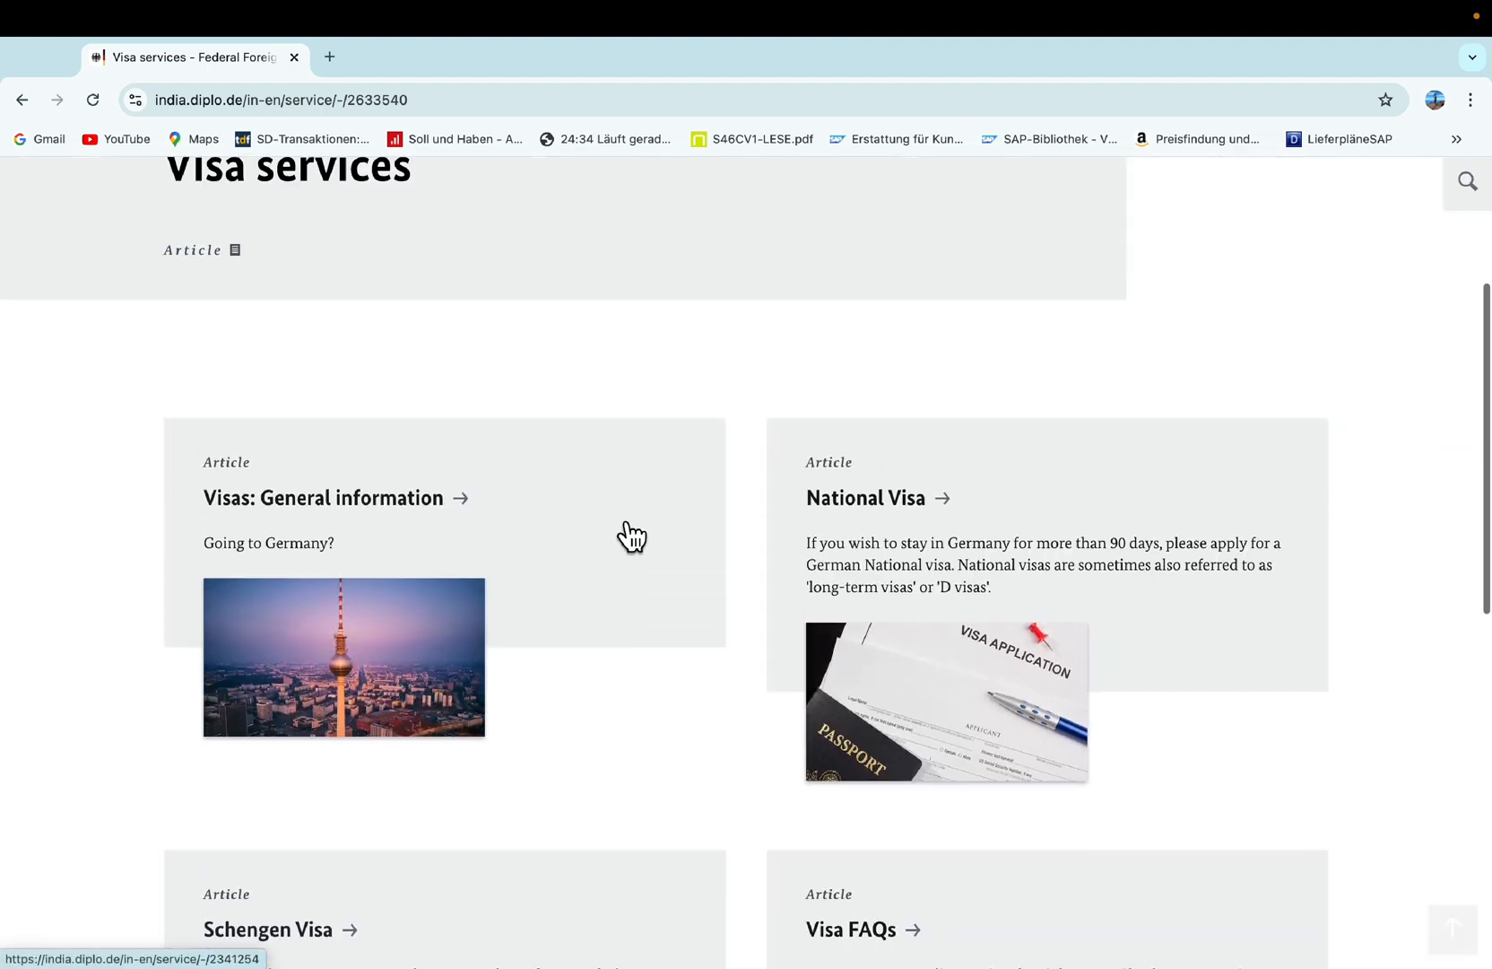
pyautogui.scroll(1, 631, 537)
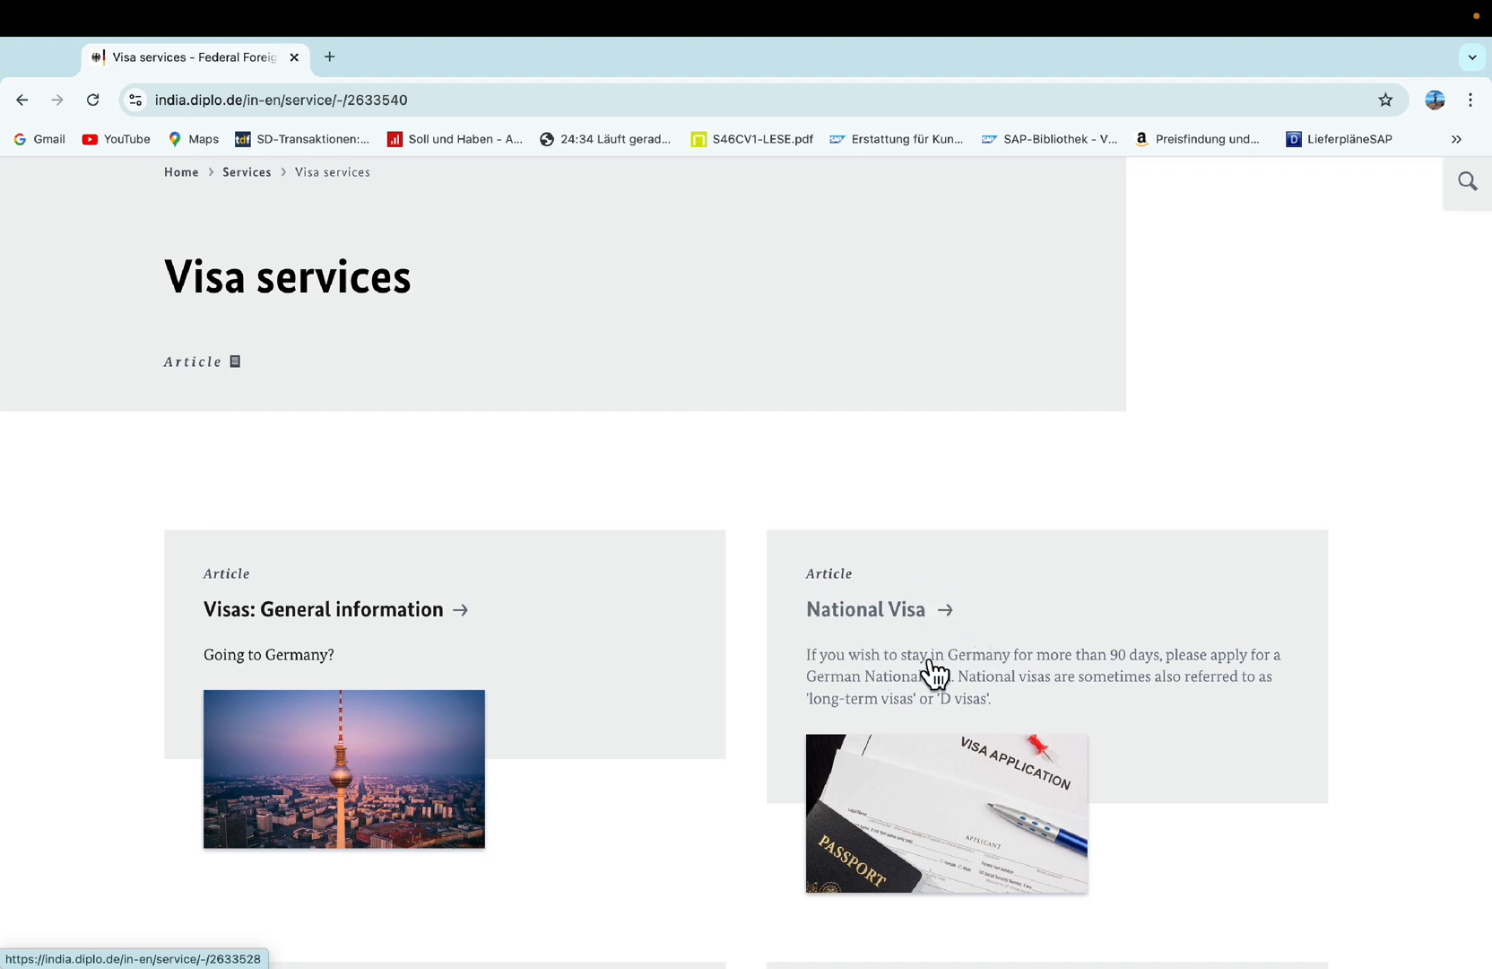
# Open the National Visa article and jump to its Checklists section.
pyautogui.click(889, 623)
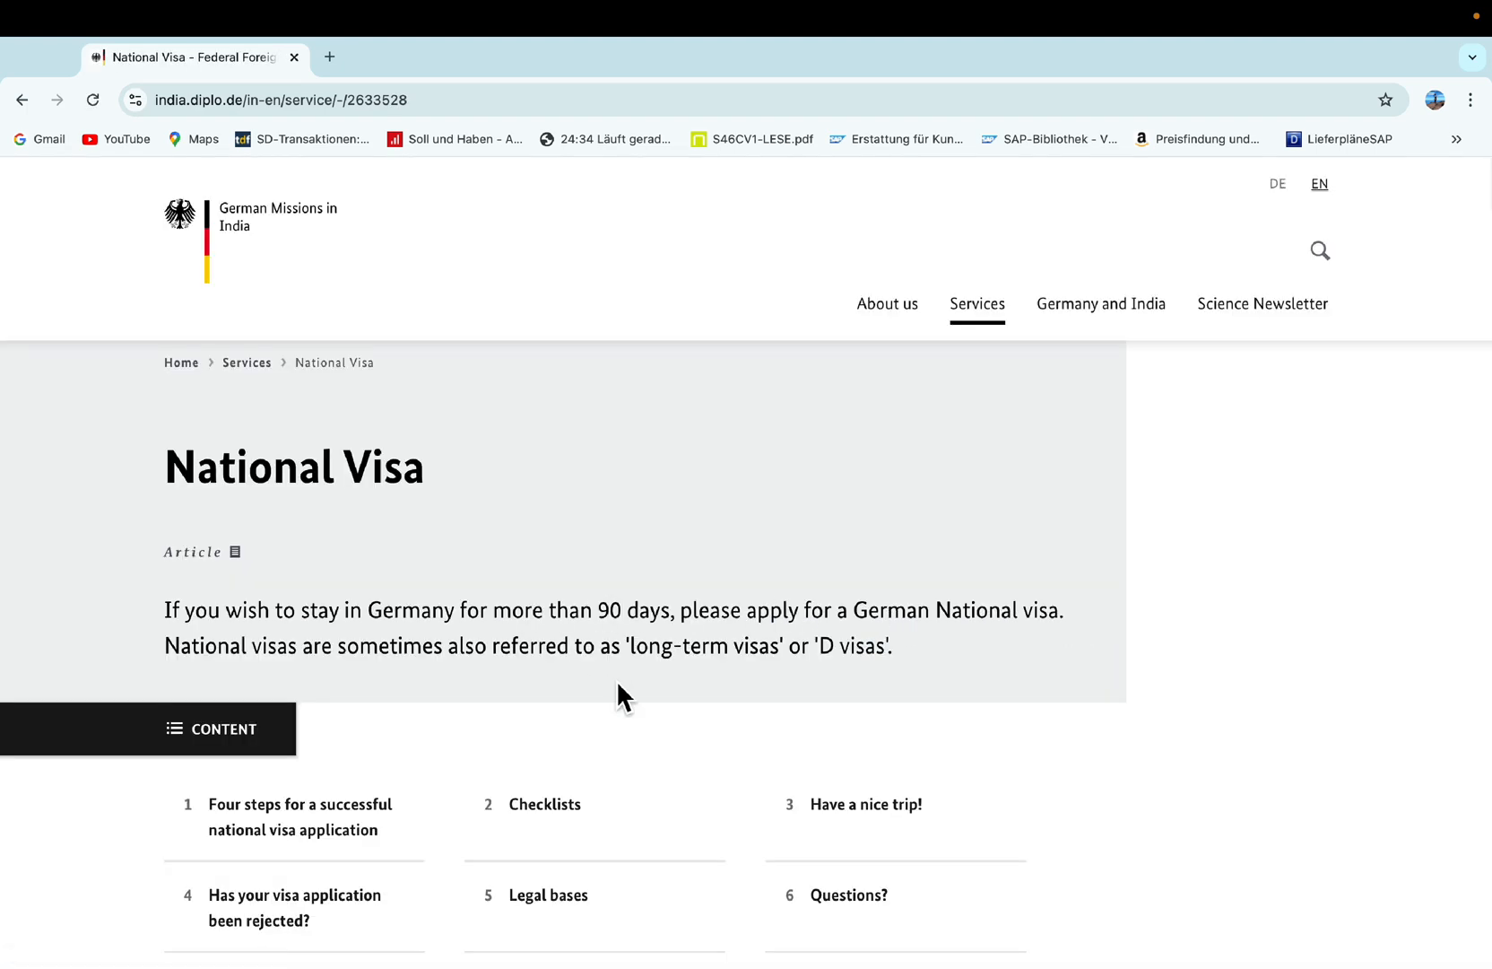
pyautogui.scroll(-2, 621, 691)
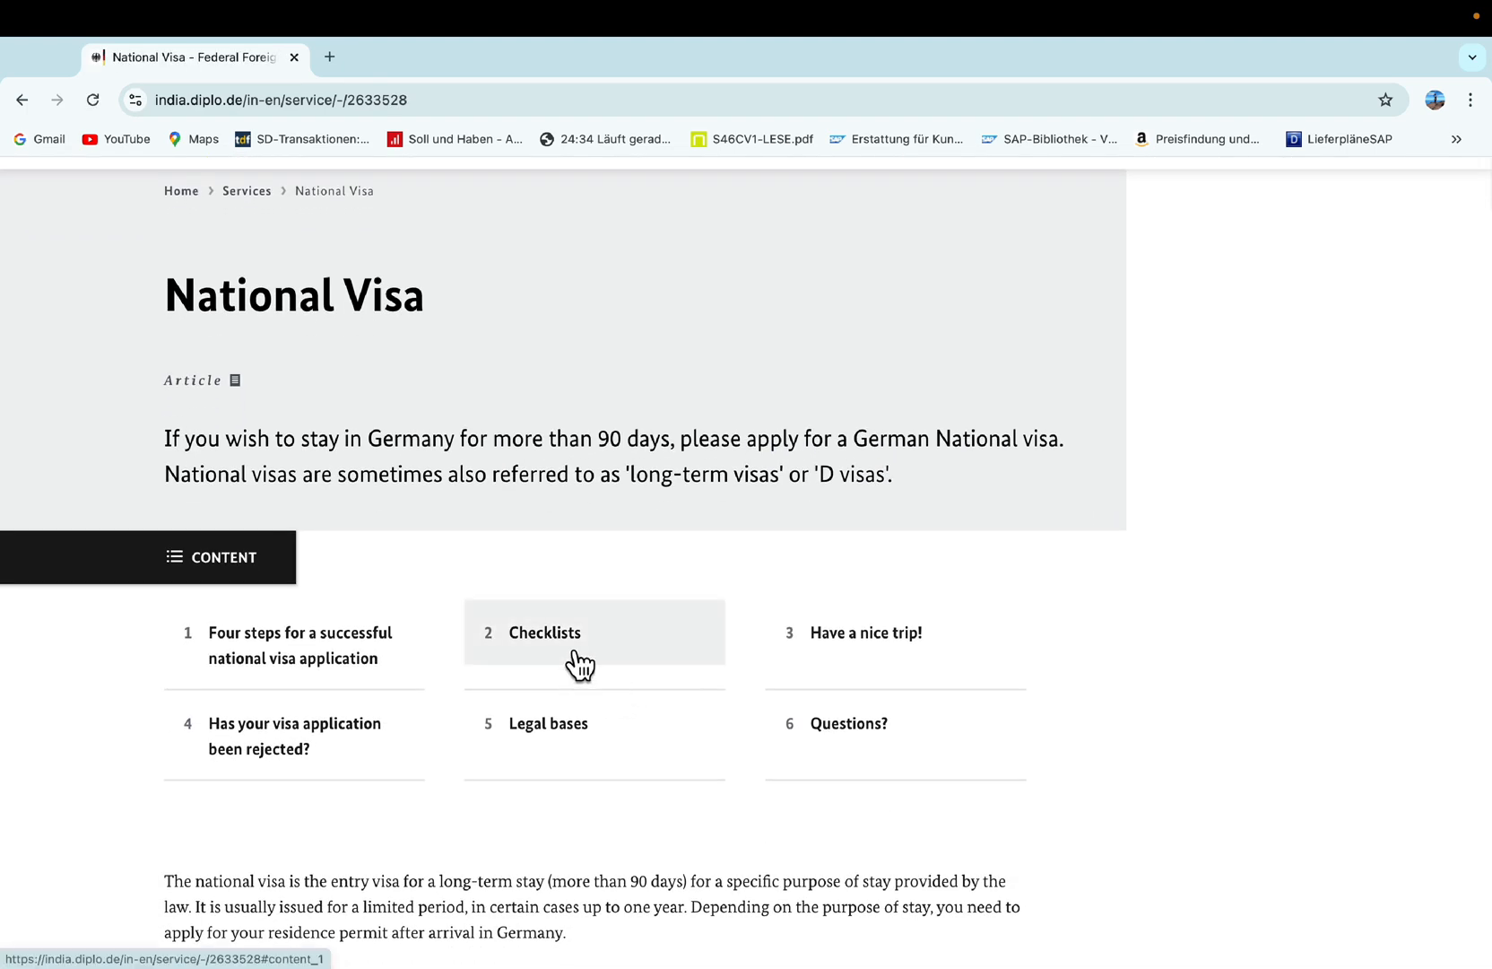
pyautogui.click(578, 664)
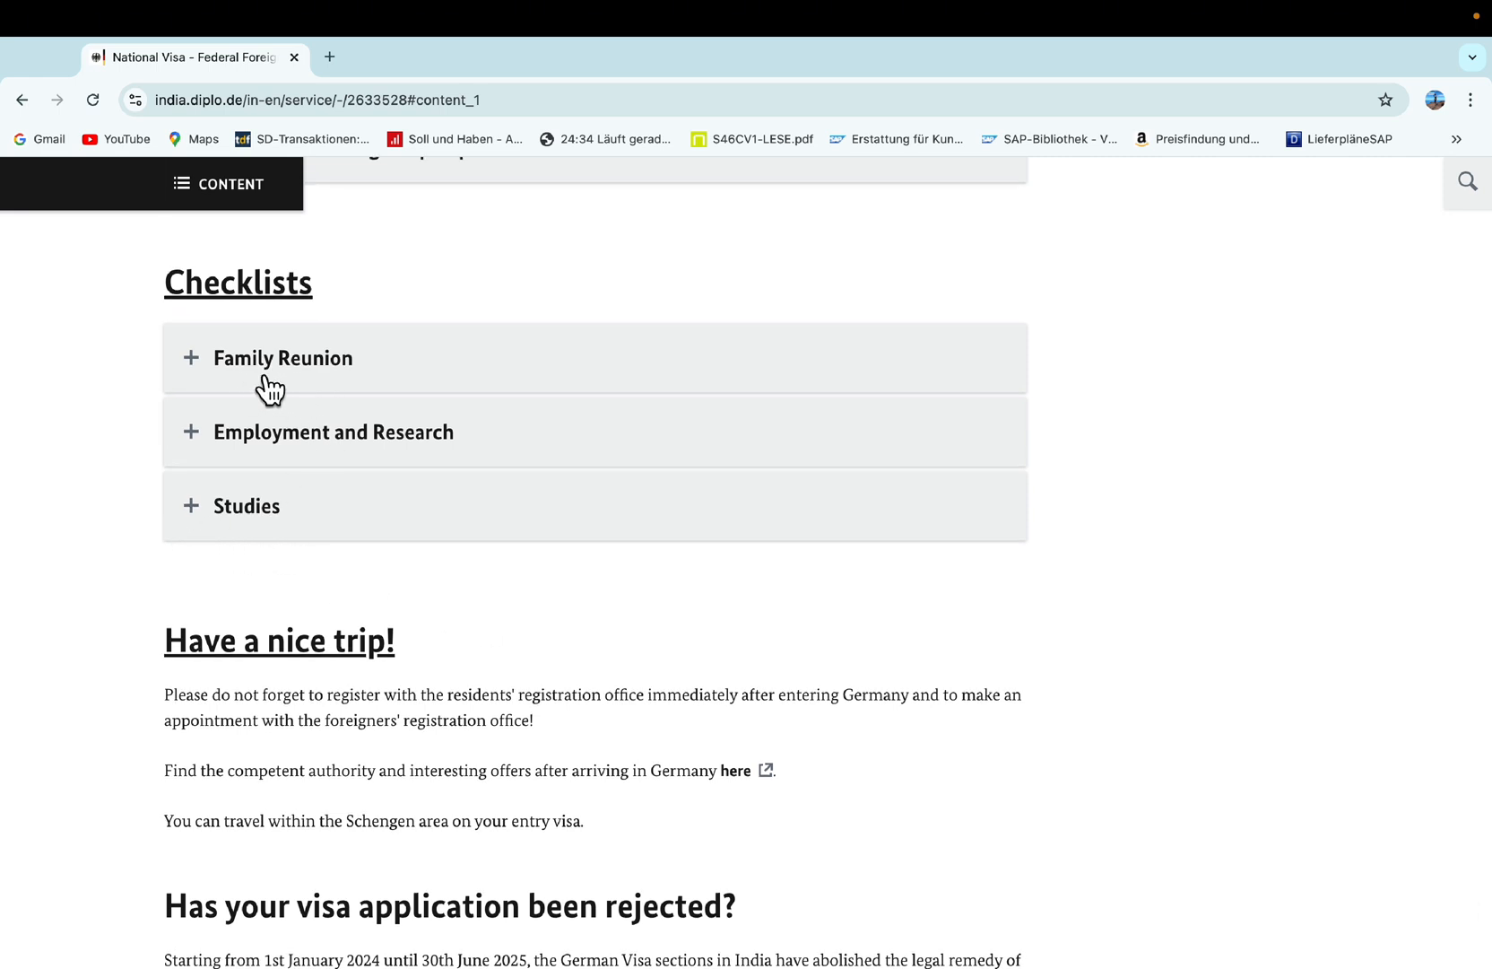
pyautogui.scroll(1, 269, 517)
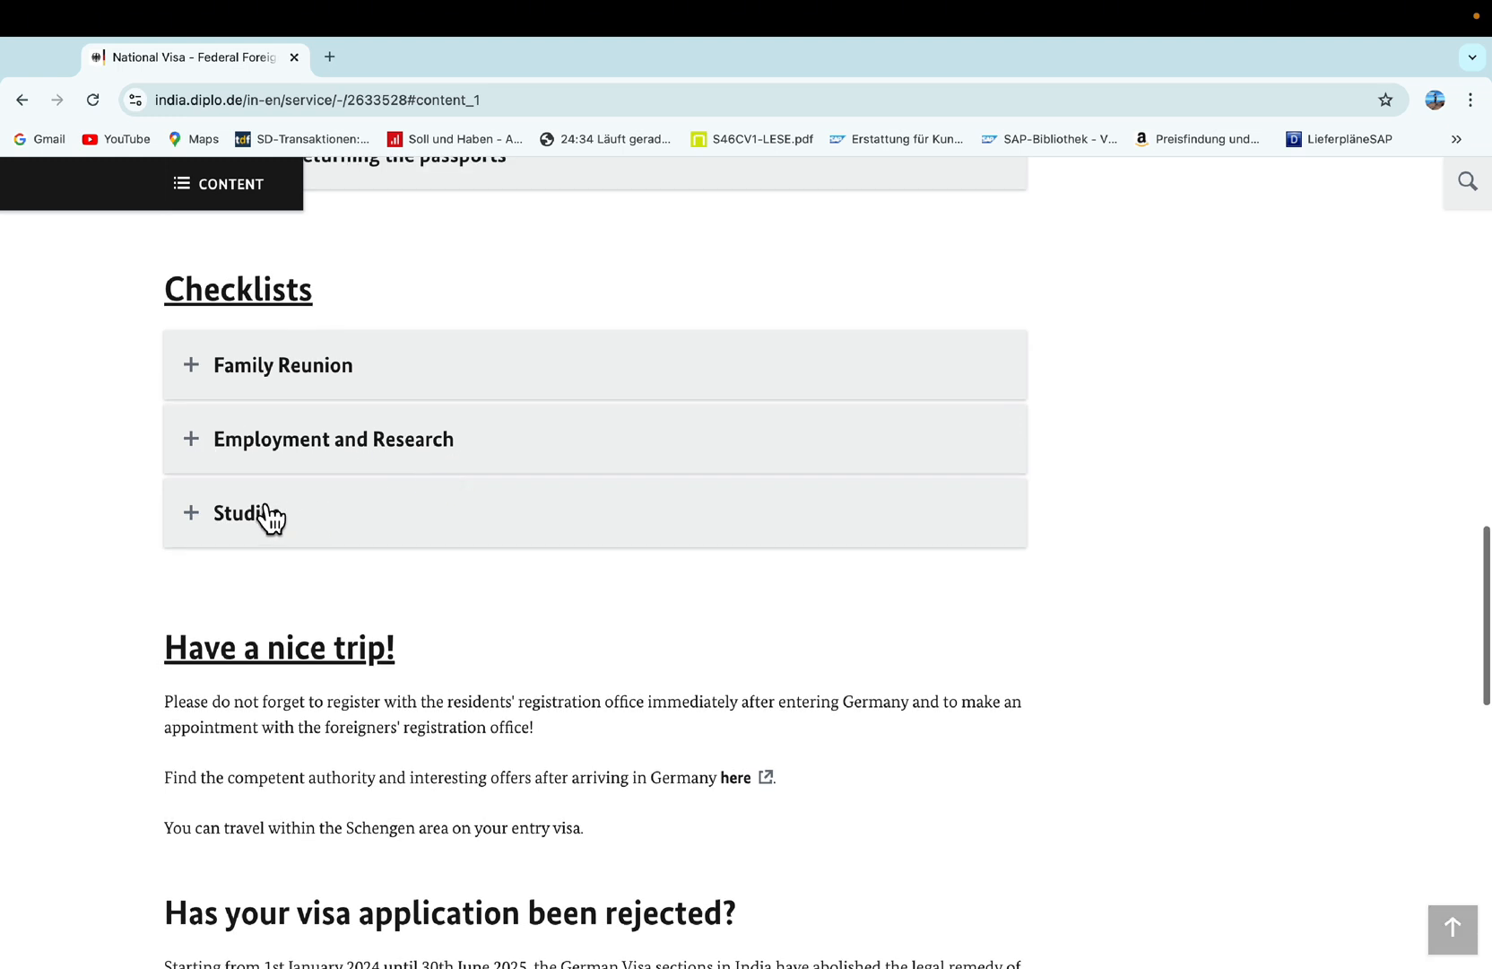
pyautogui.scroll(-1, 286, 557)
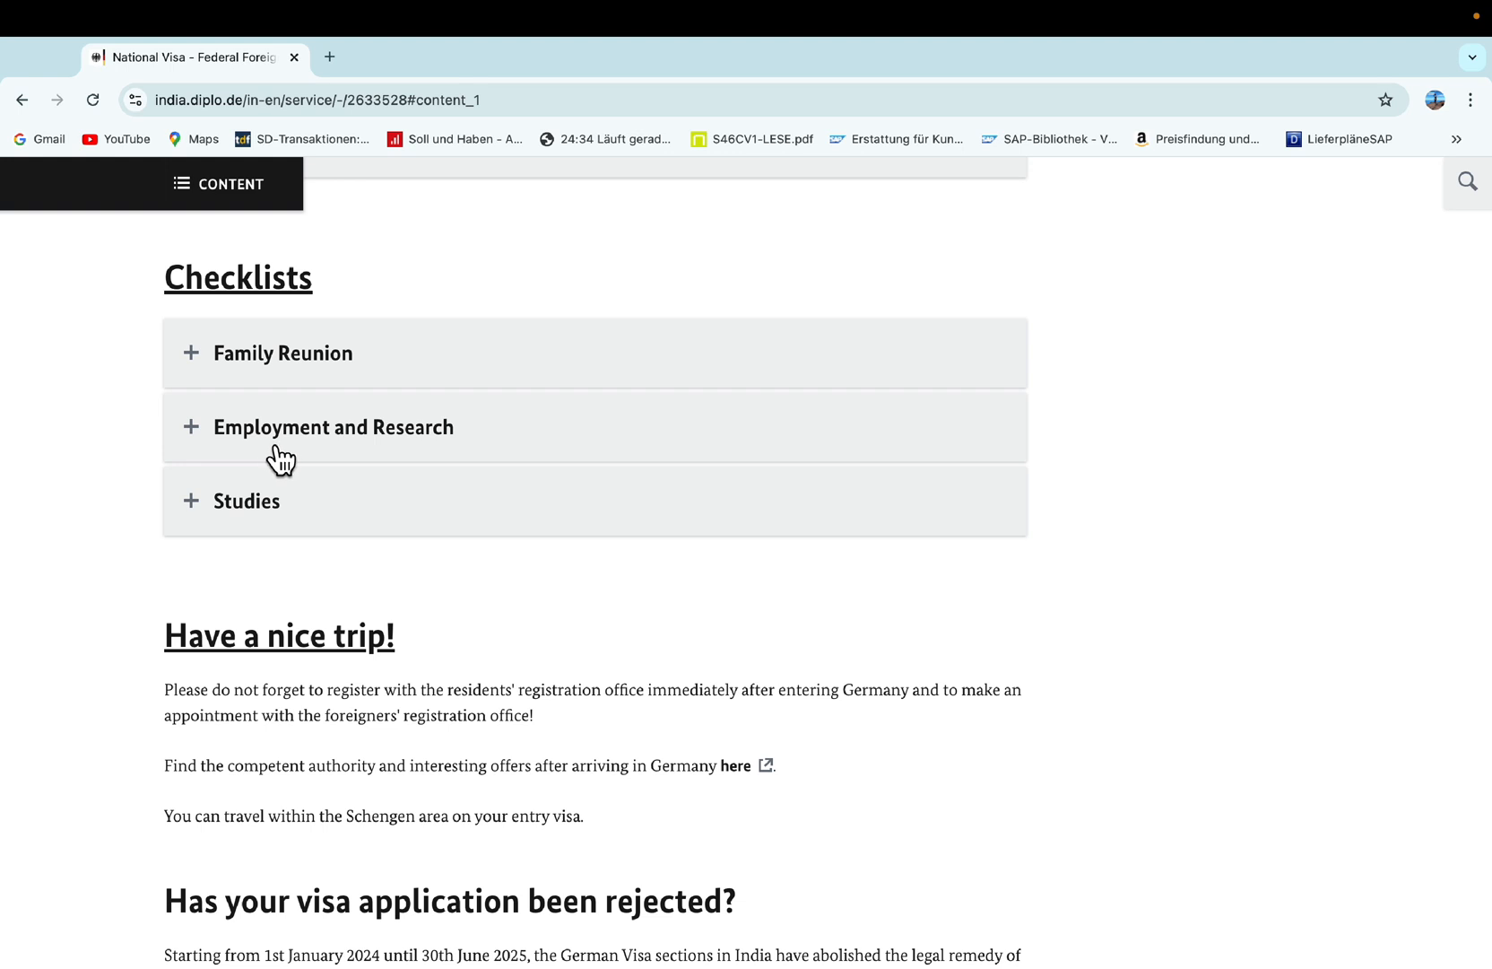
# Expand the Employment and Research checklists to reveal the visa types.
pyautogui.click(211, 443)
pyautogui.scroll(1, 441, 556)
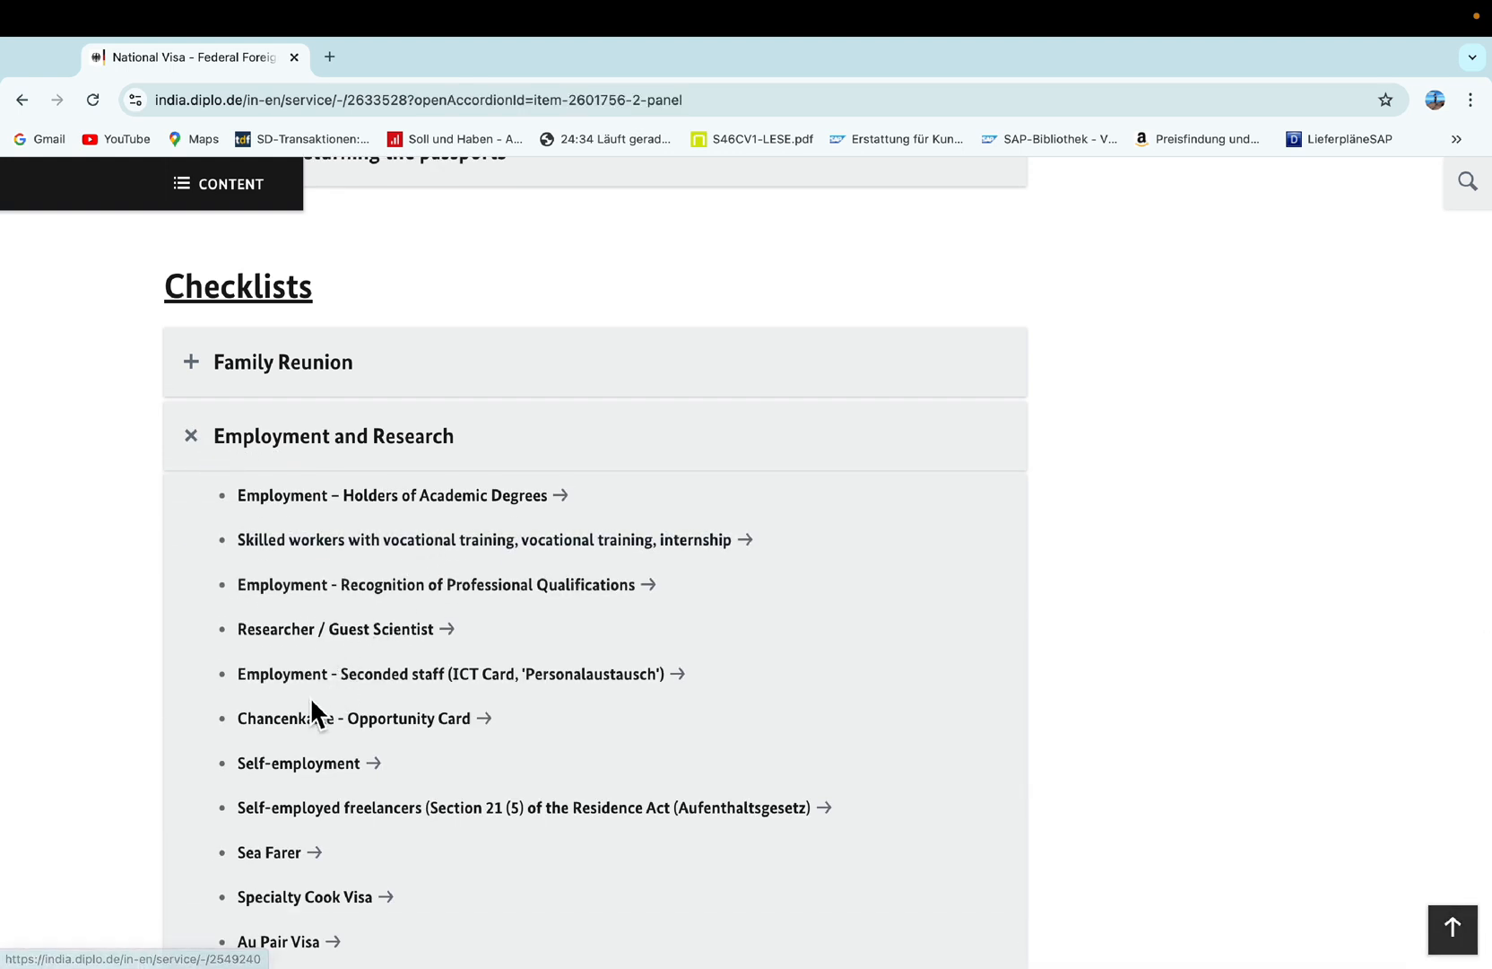
pyautogui.scroll(1, 312, 713)
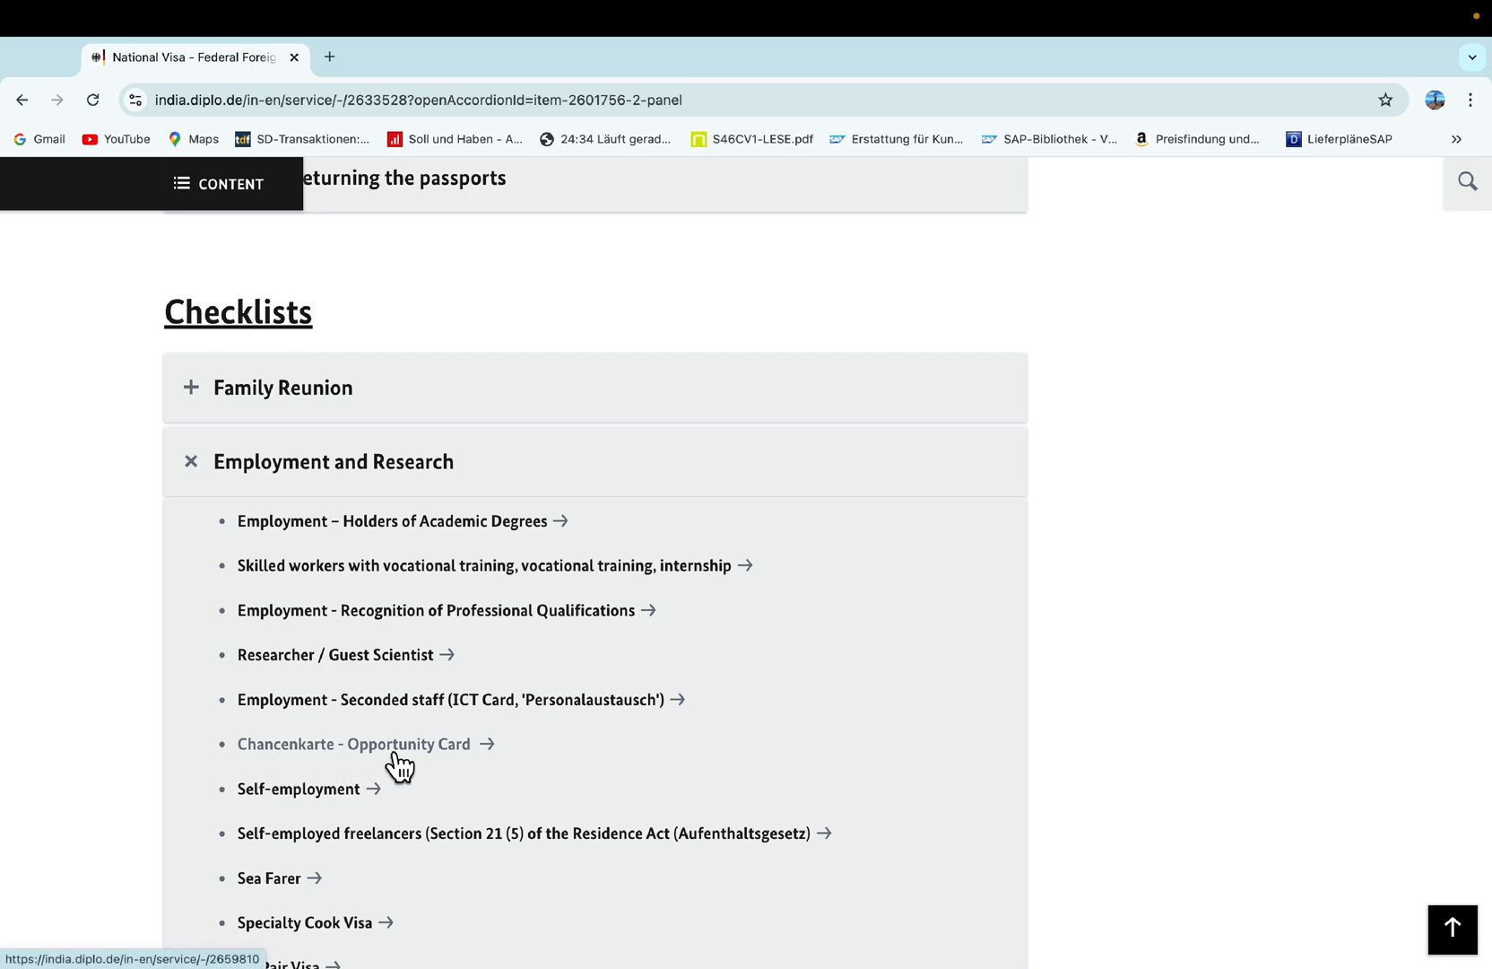
pyautogui.scroll(-1, 396, 762)
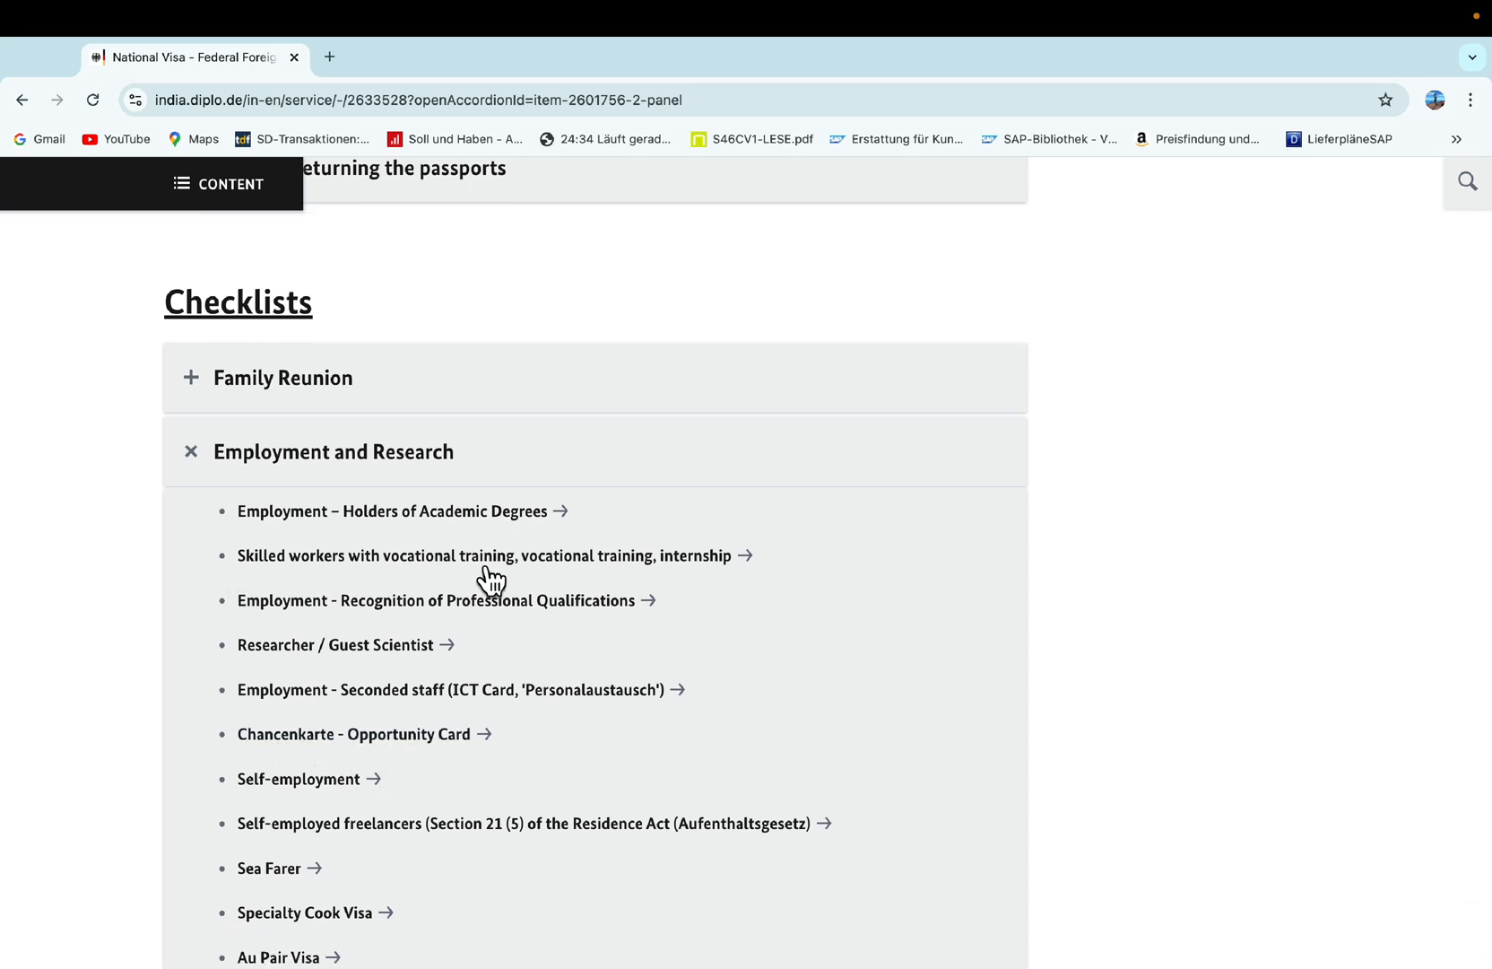
# Open the Chancenkarte - Opportunity Card page and scroll to its required documents.
pyautogui.click(289, 748)
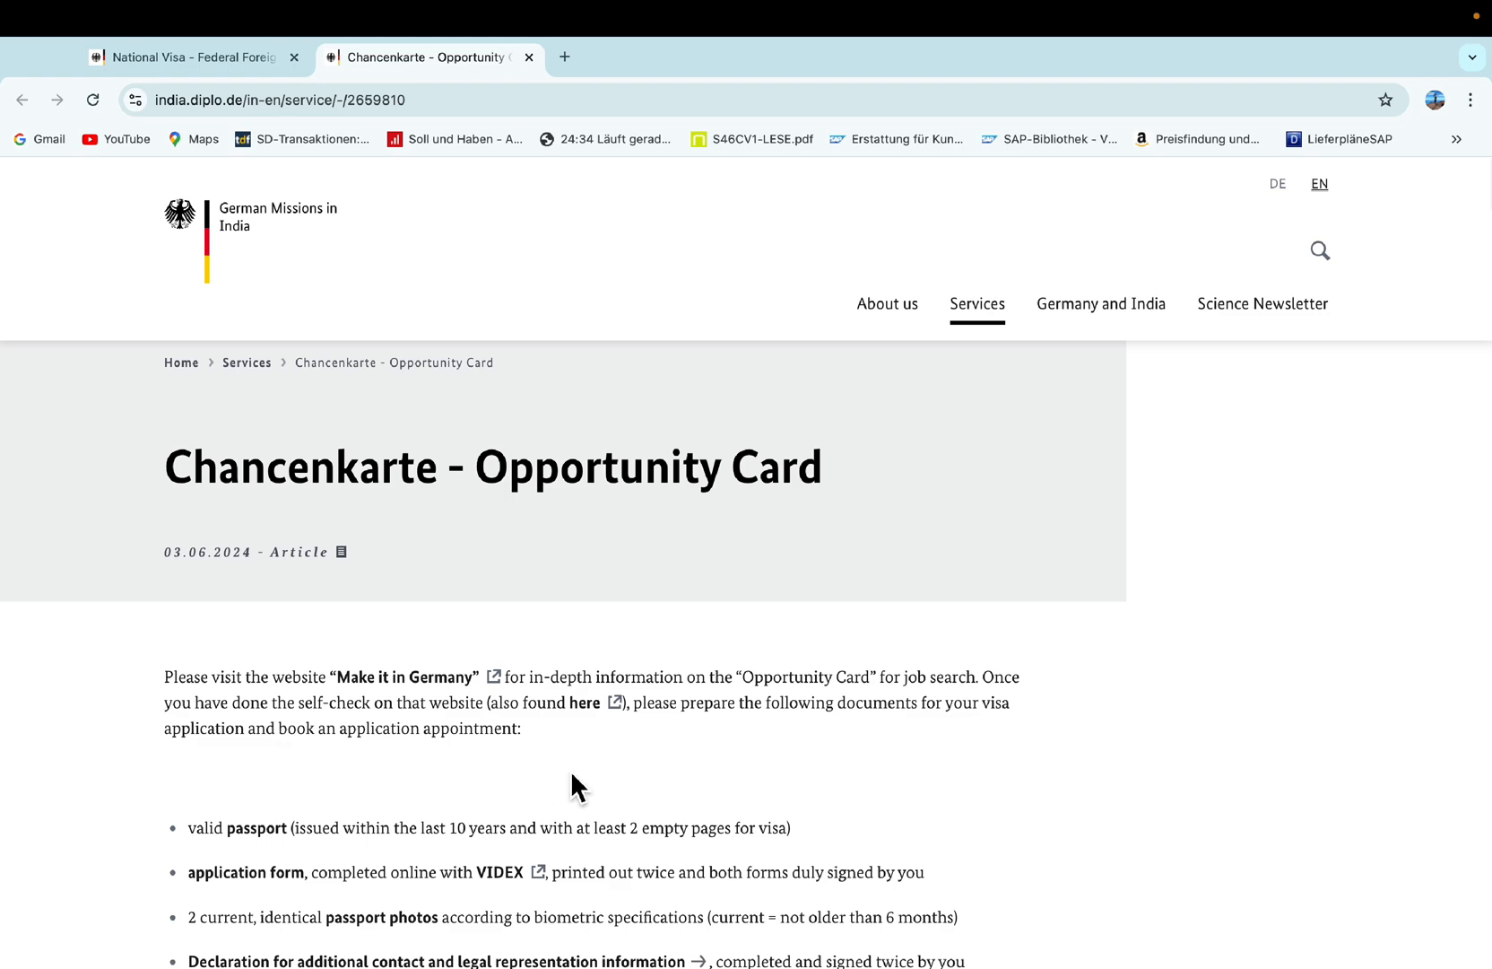
pyautogui.scroll(-4, 573, 786)
pyautogui.scroll(3, 595, 758)
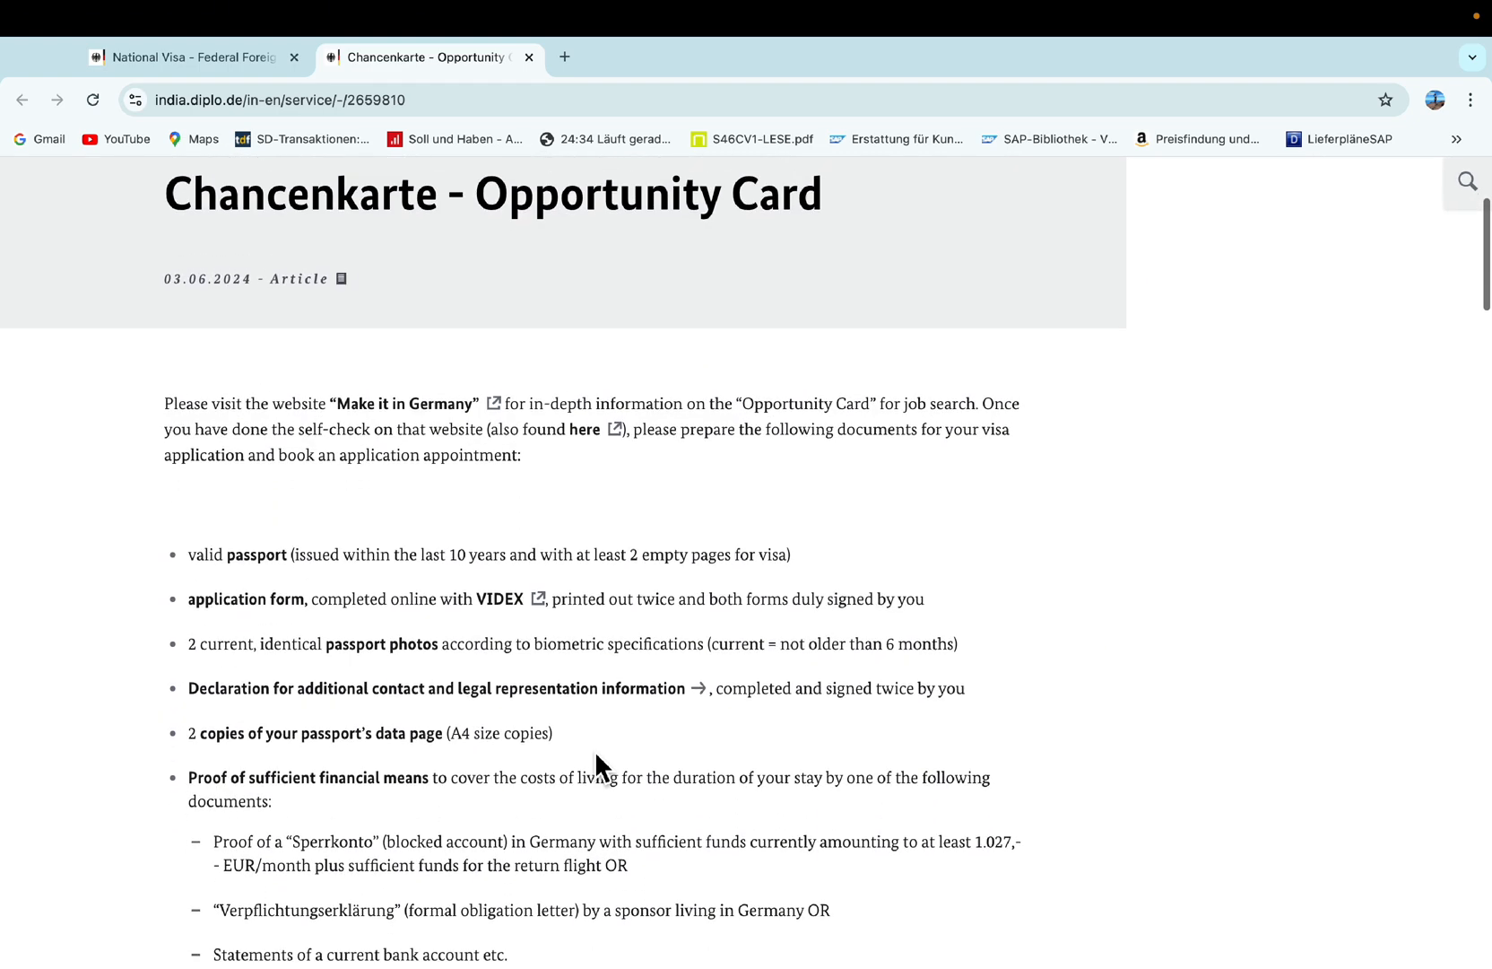
pyautogui.scroll(-1, 596, 758)
pyautogui.scroll(-1, 596, 757)
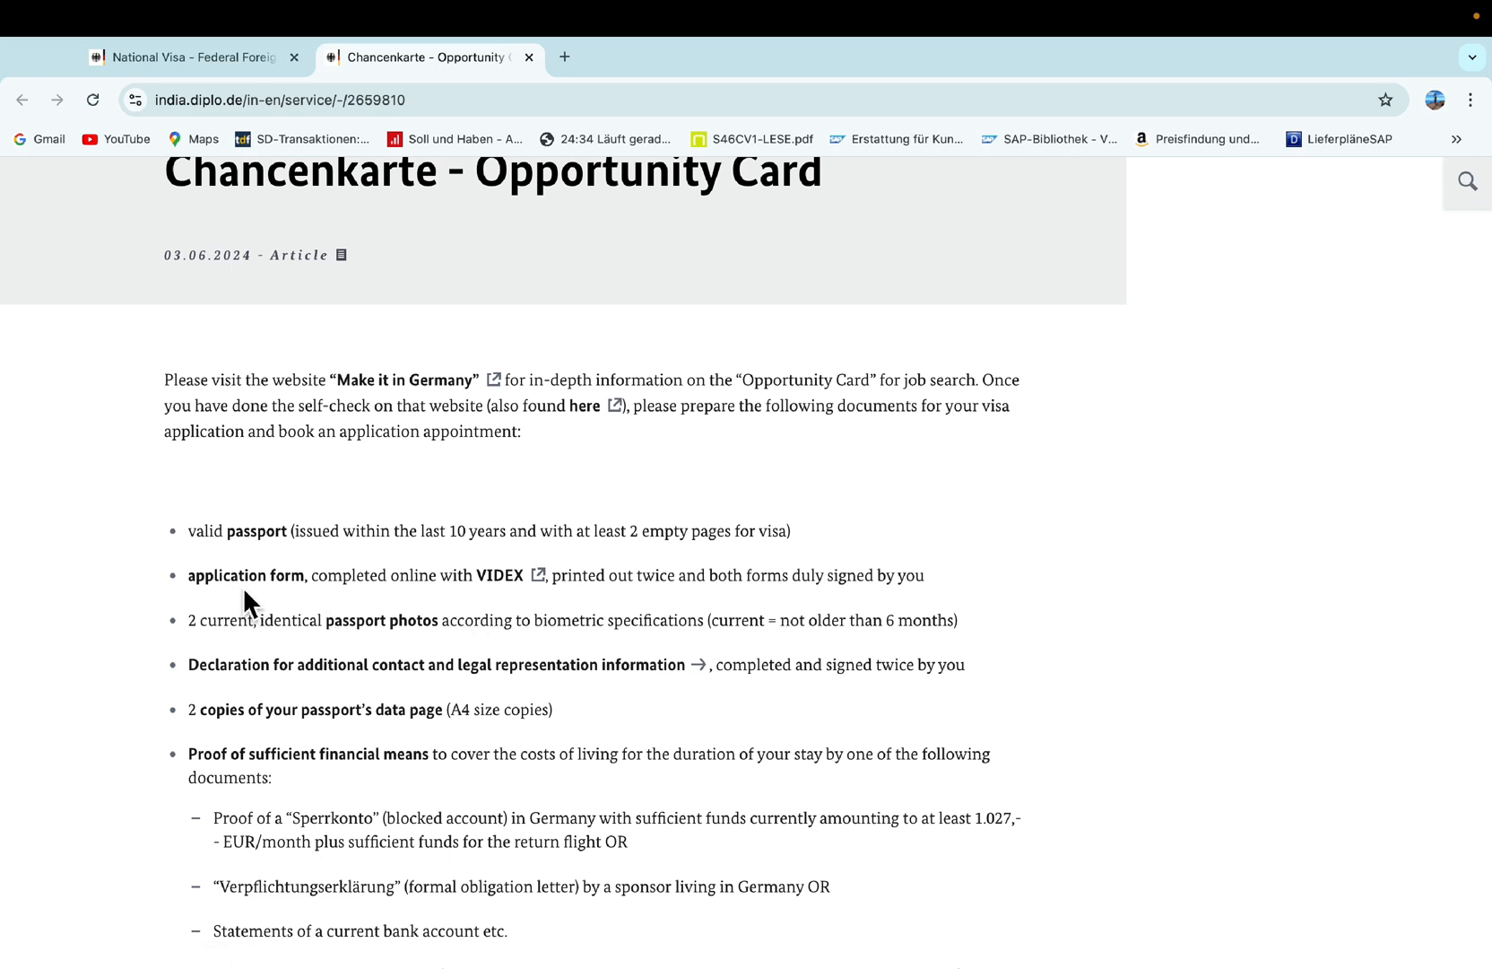
# Open the VIDEX long-term stay application form and look over it.
pyautogui.click(509, 590)
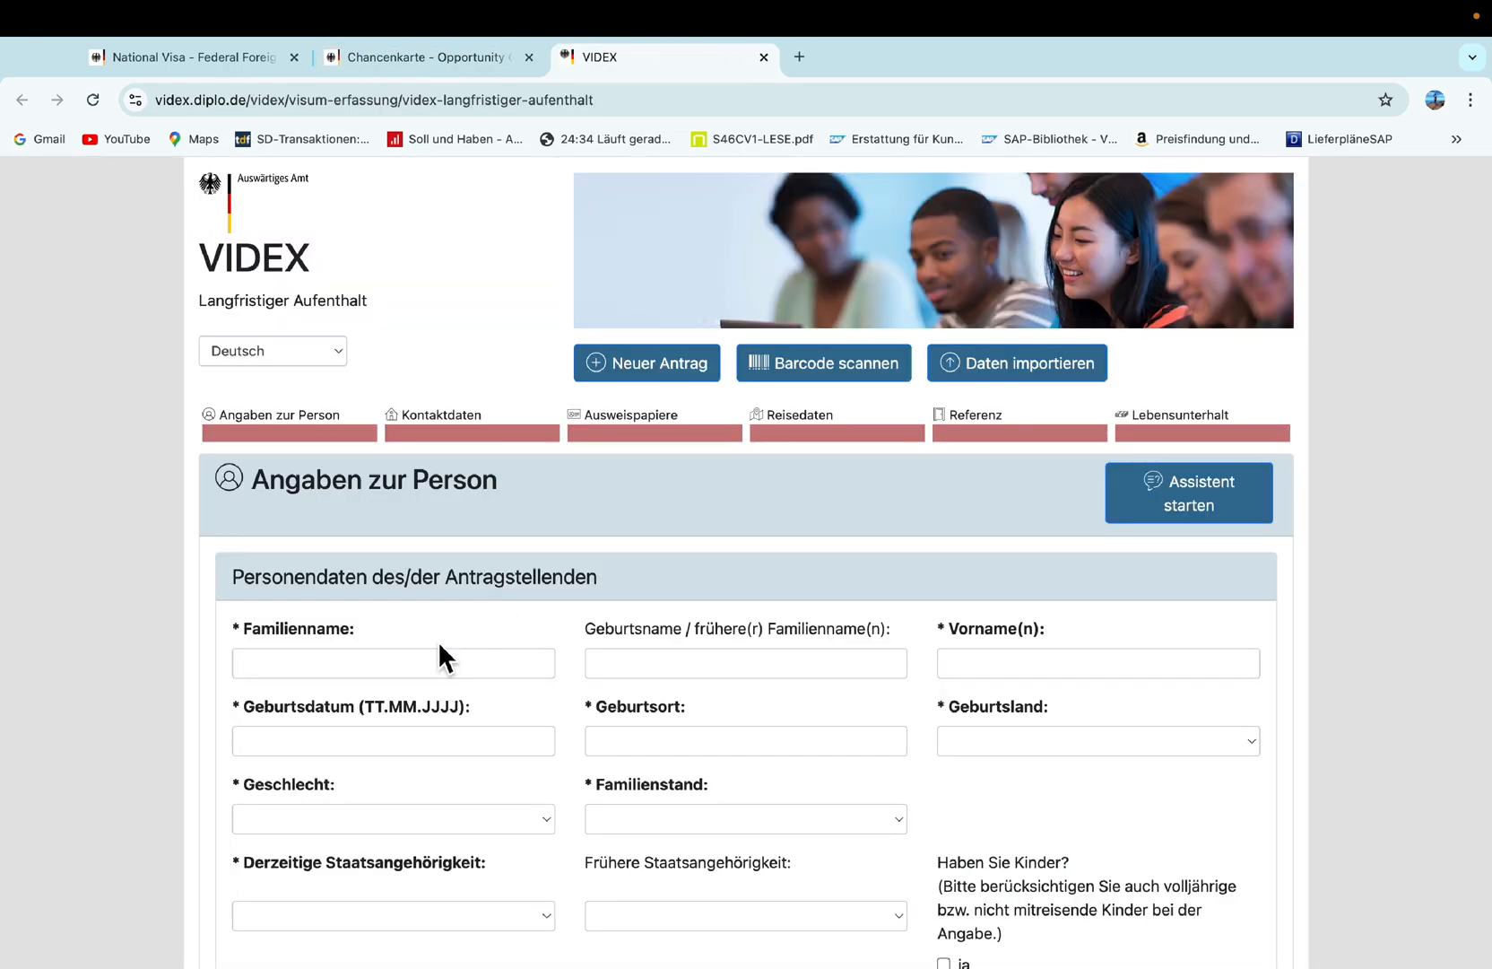
pyautogui.scroll(-3, 726, 594)
pyautogui.scroll(-3, 726, 598)
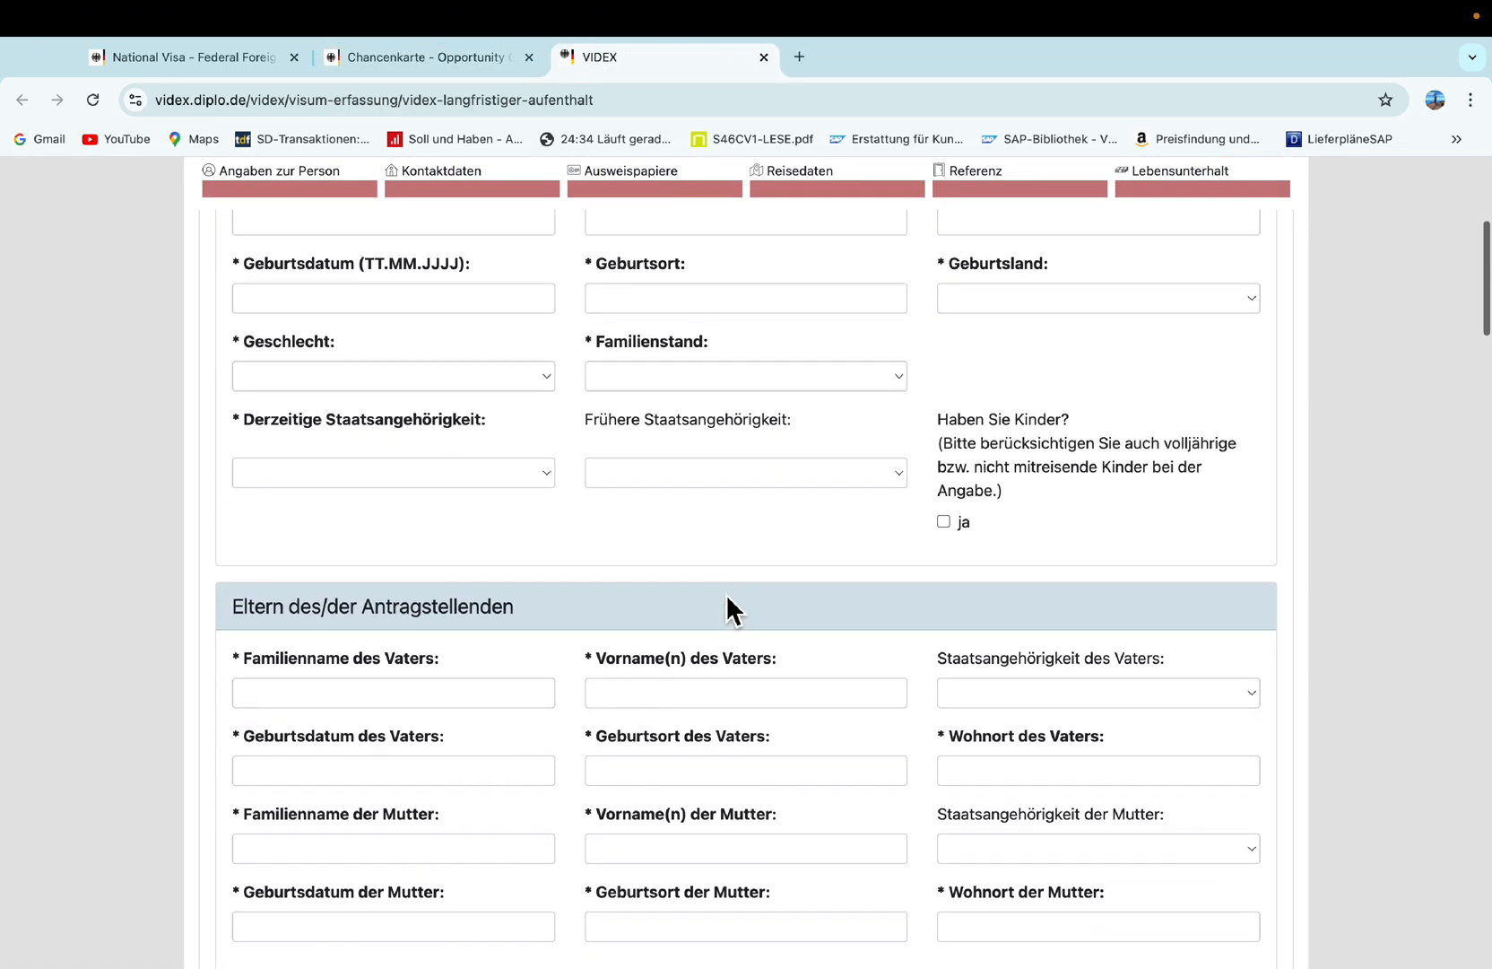
pyautogui.scroll(8, 726, 598)
pyautogui.scroll(-1, 726, 594)
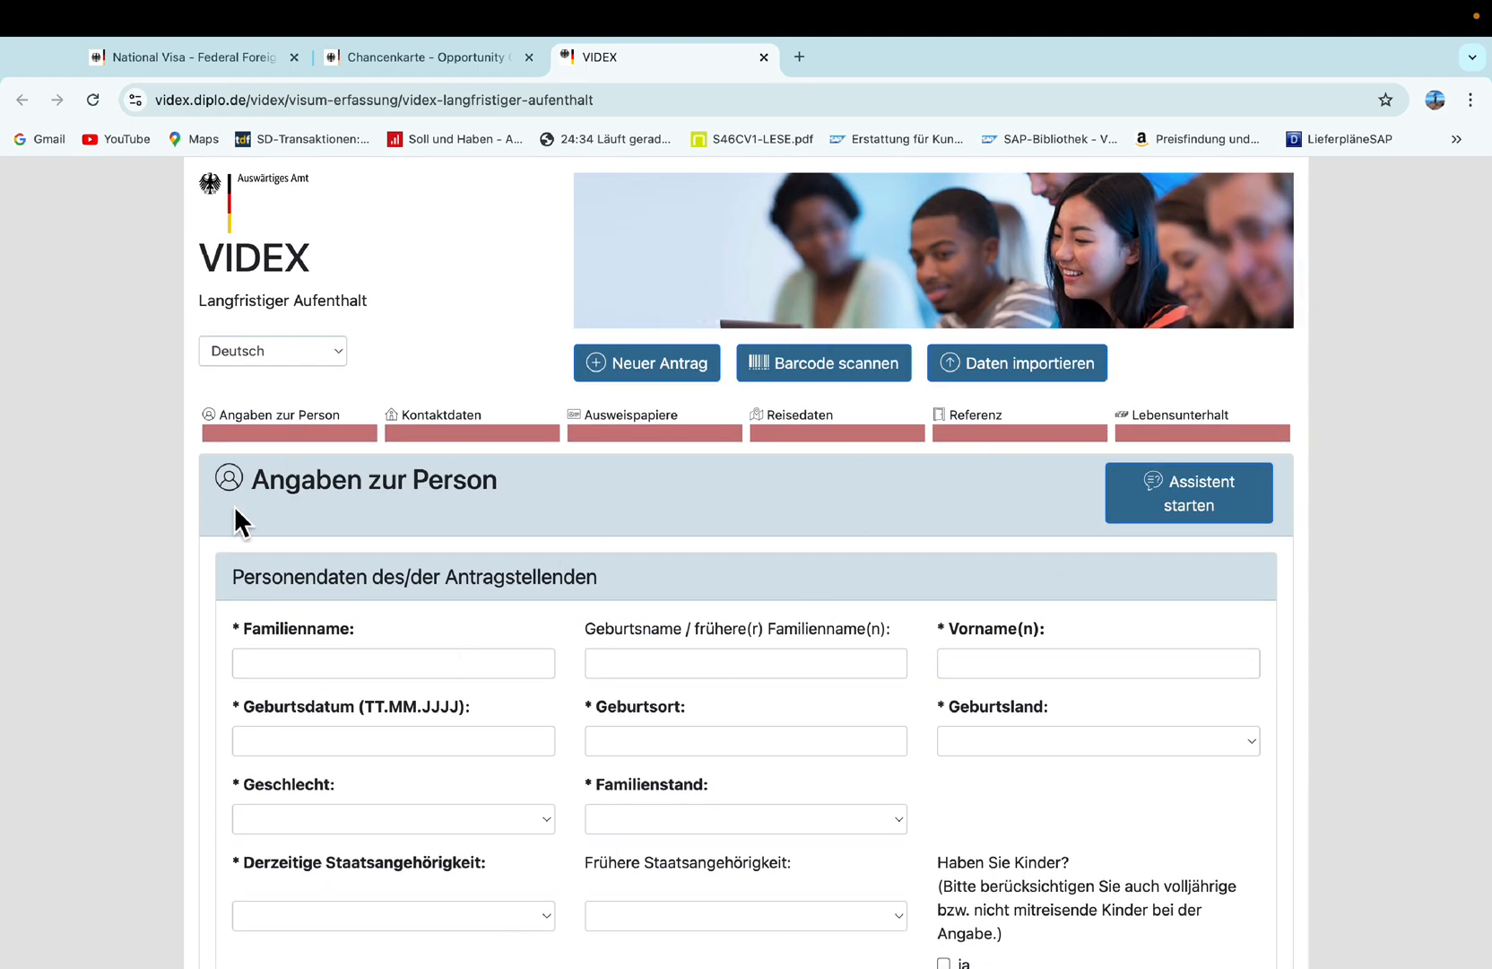
# Switch the form language to English and clear the prefilled family name.
pyautogui.click(339, 352)
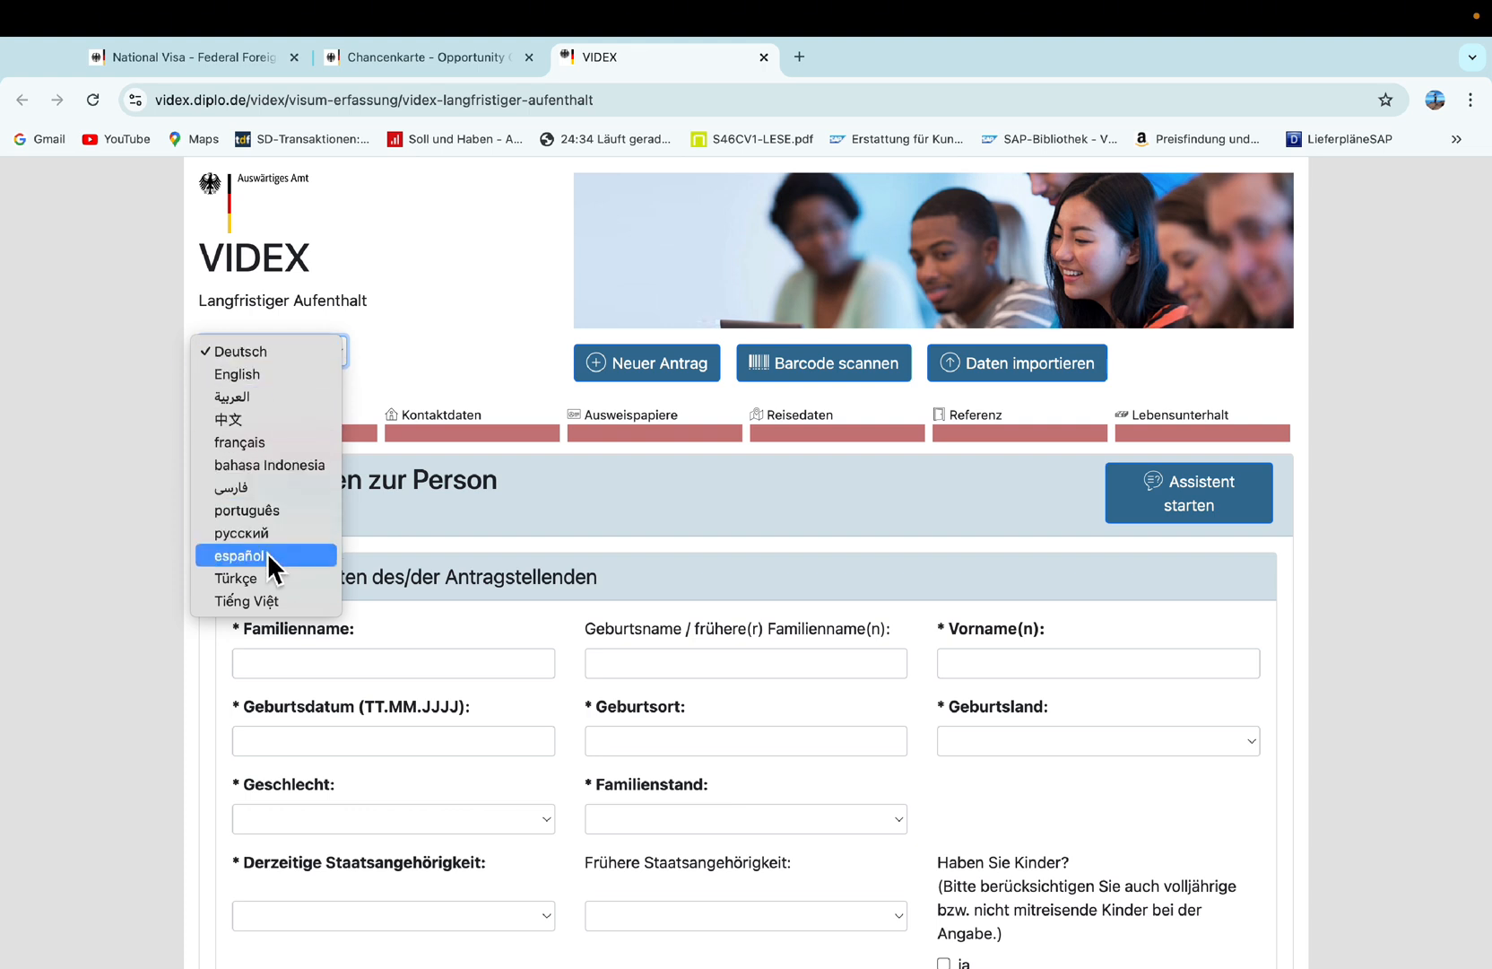
pyautogui.click(259, 375)
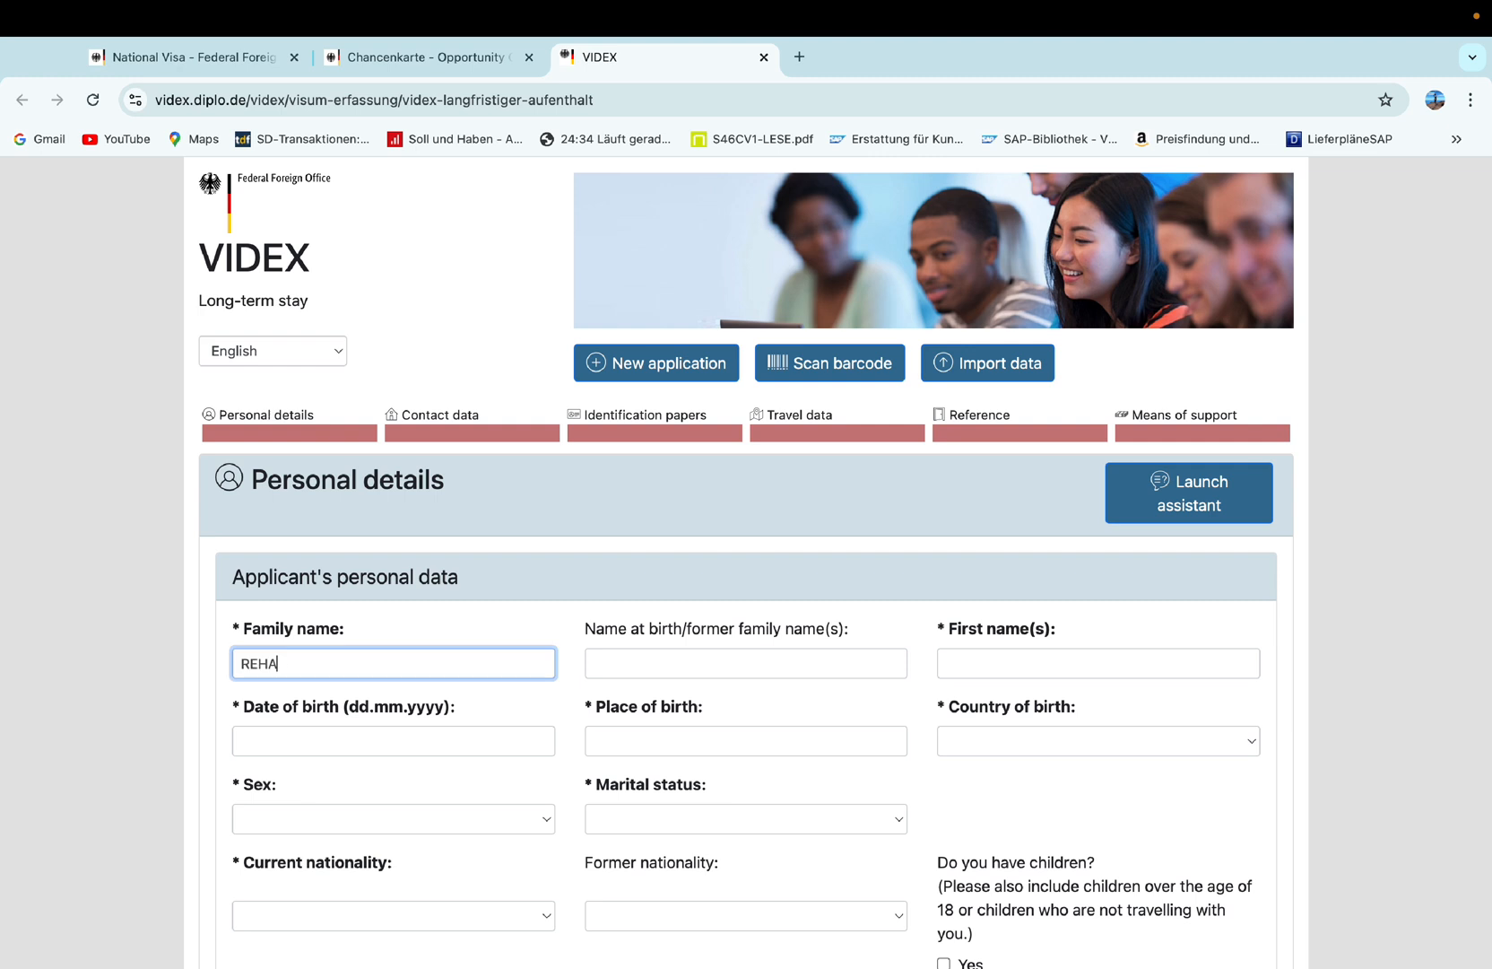
pyautogui.press('BackSpace')
pyautogui.press('BackSpace')
pyautogui.press('BackSpace')
pyautogui.press('BackSpace')
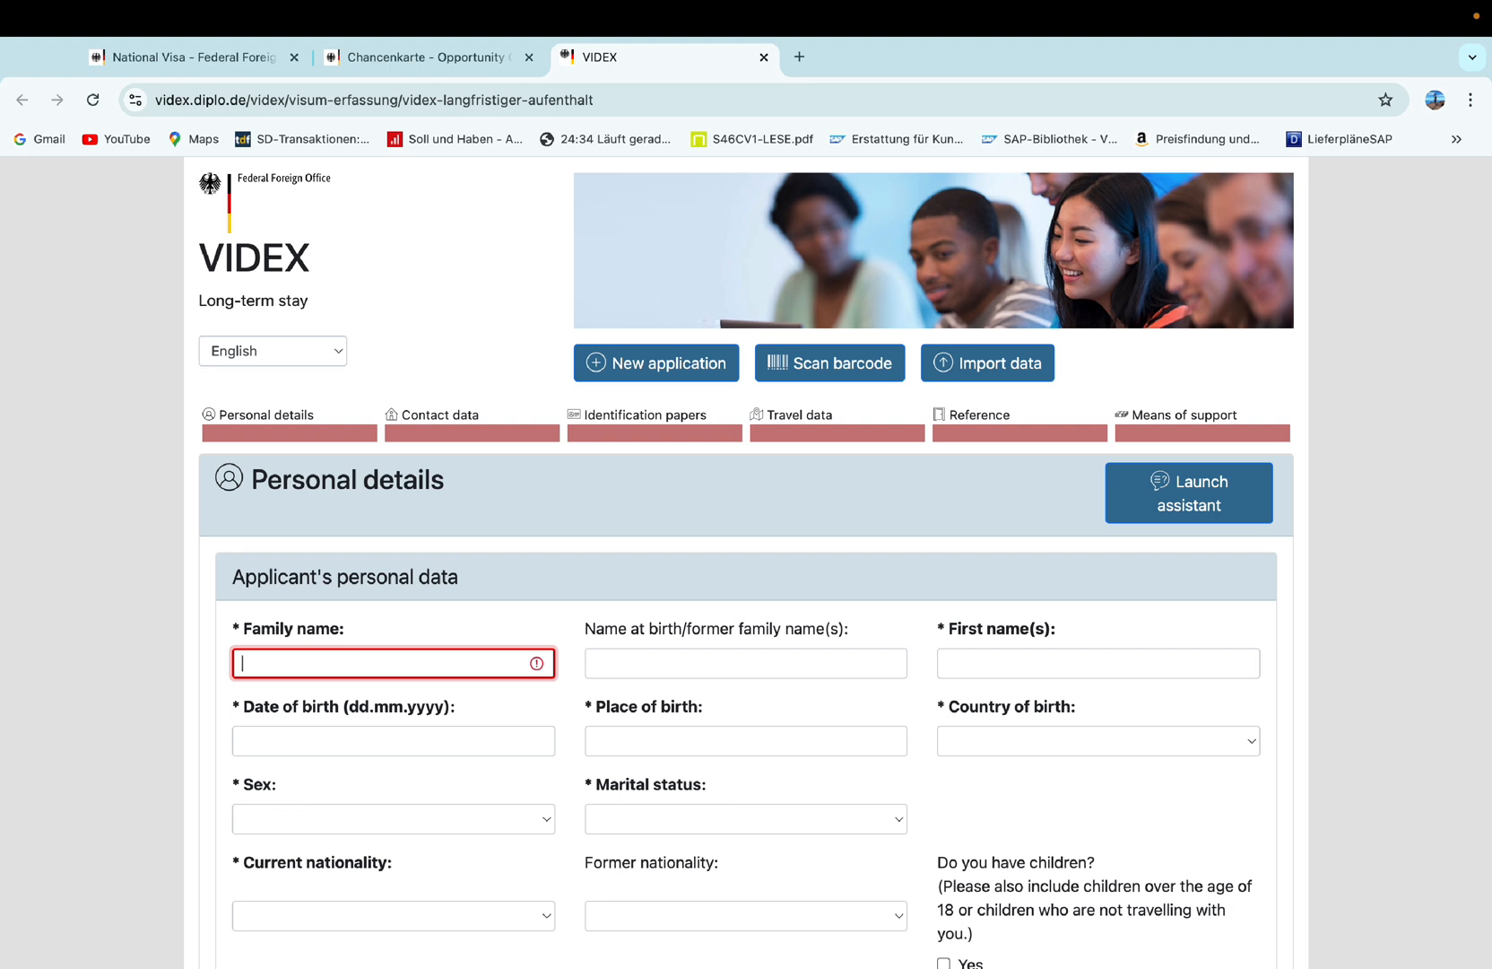
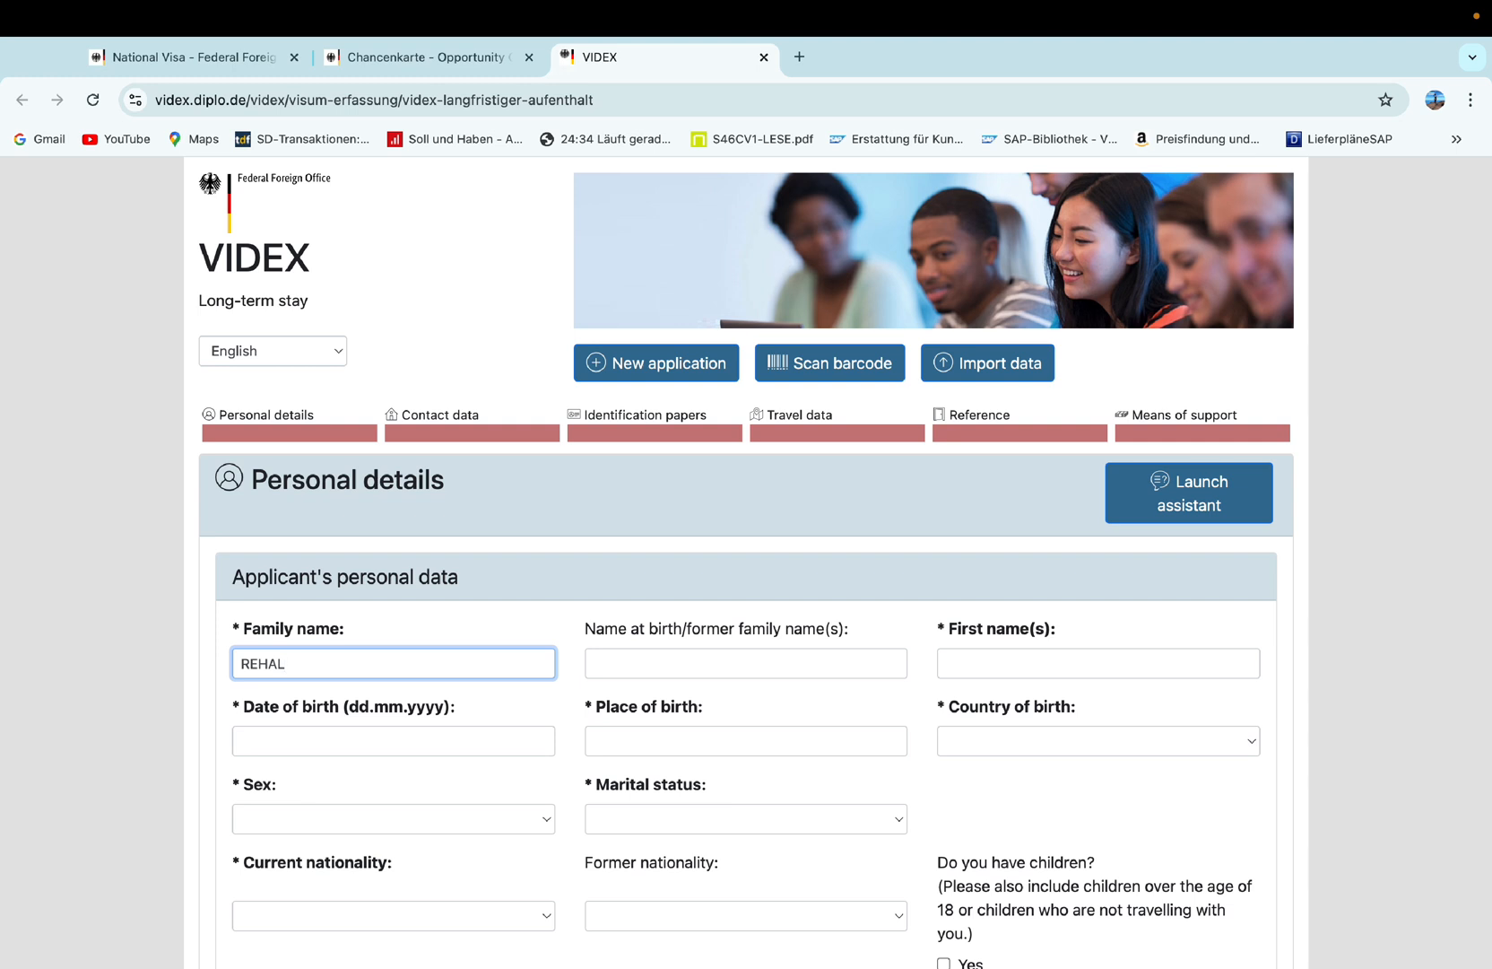
# Enter the applicant's family name and first names, correcting both entries.
pyautogui.press('Tab')
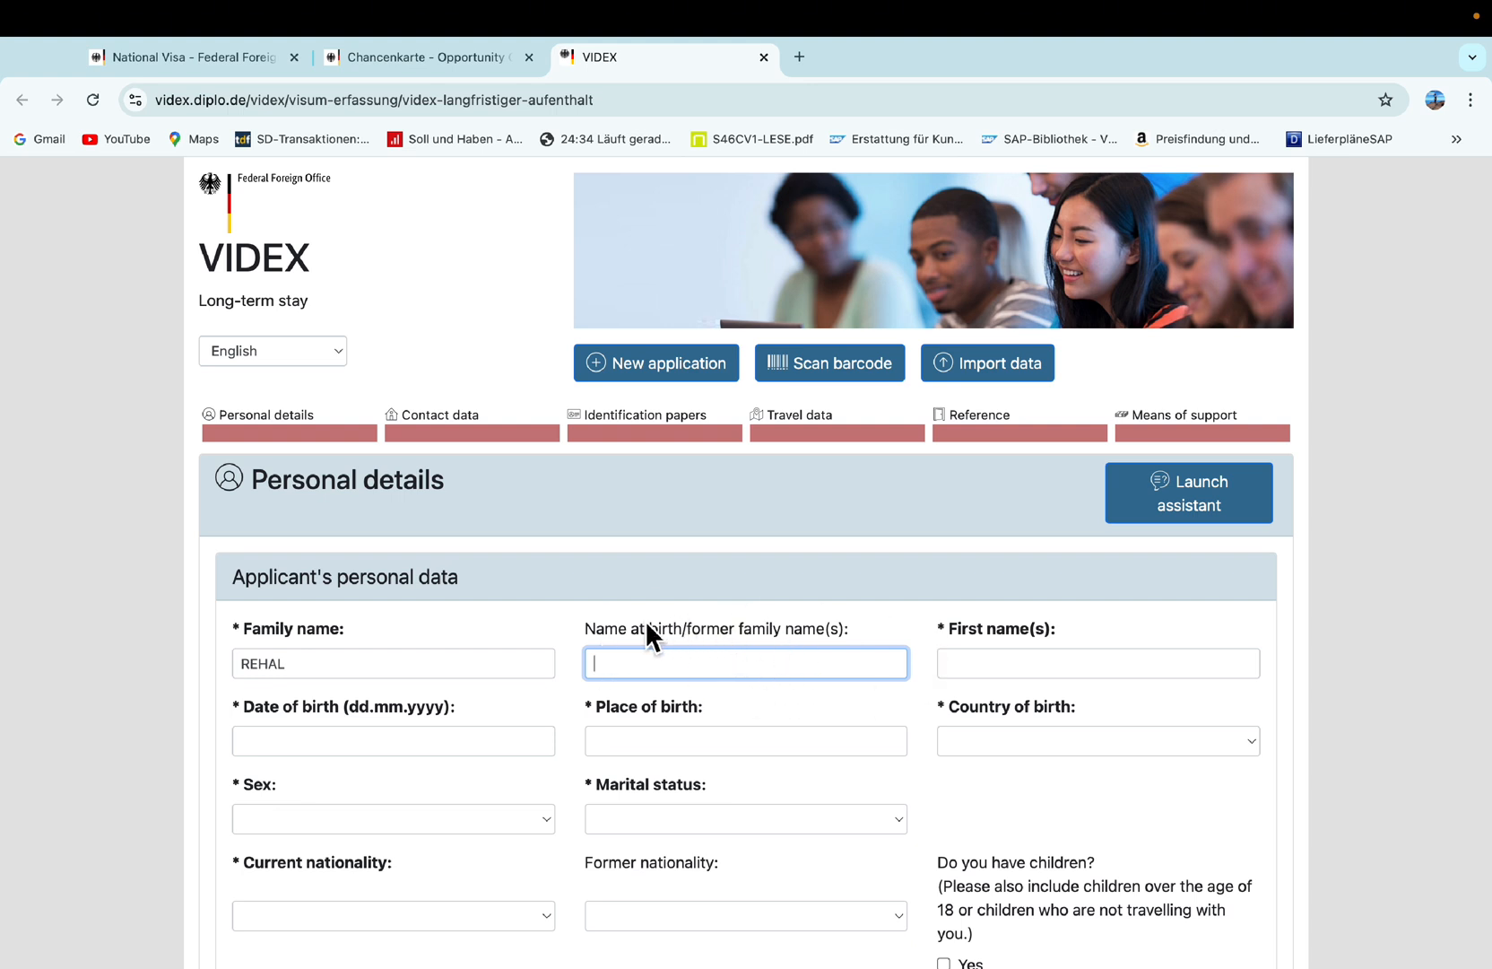
pyautogui.click(996, 671)
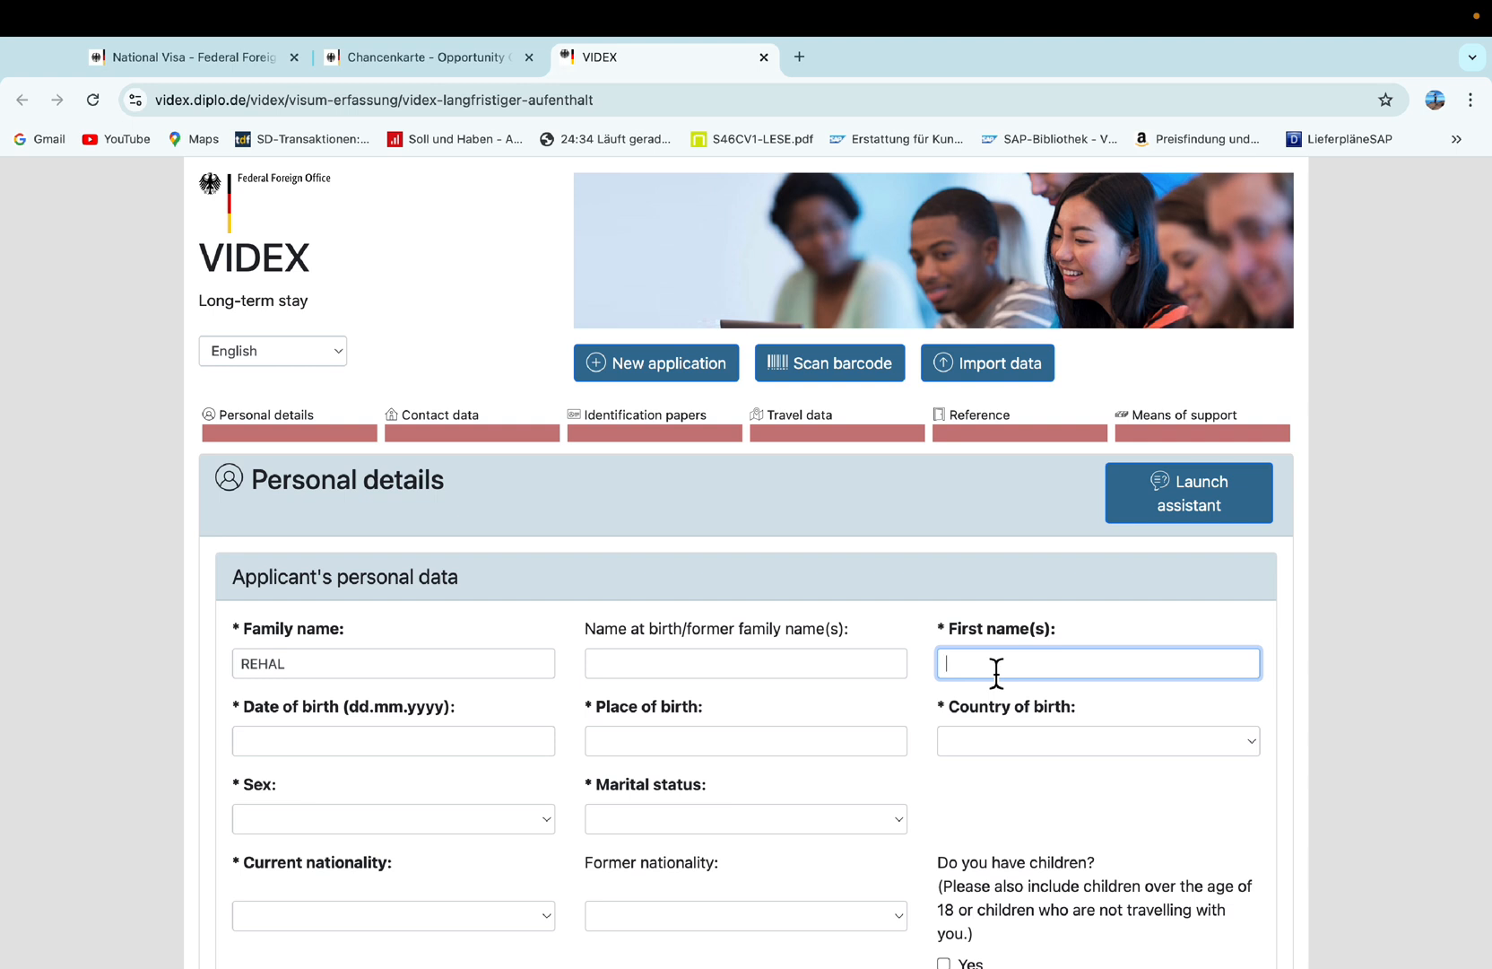
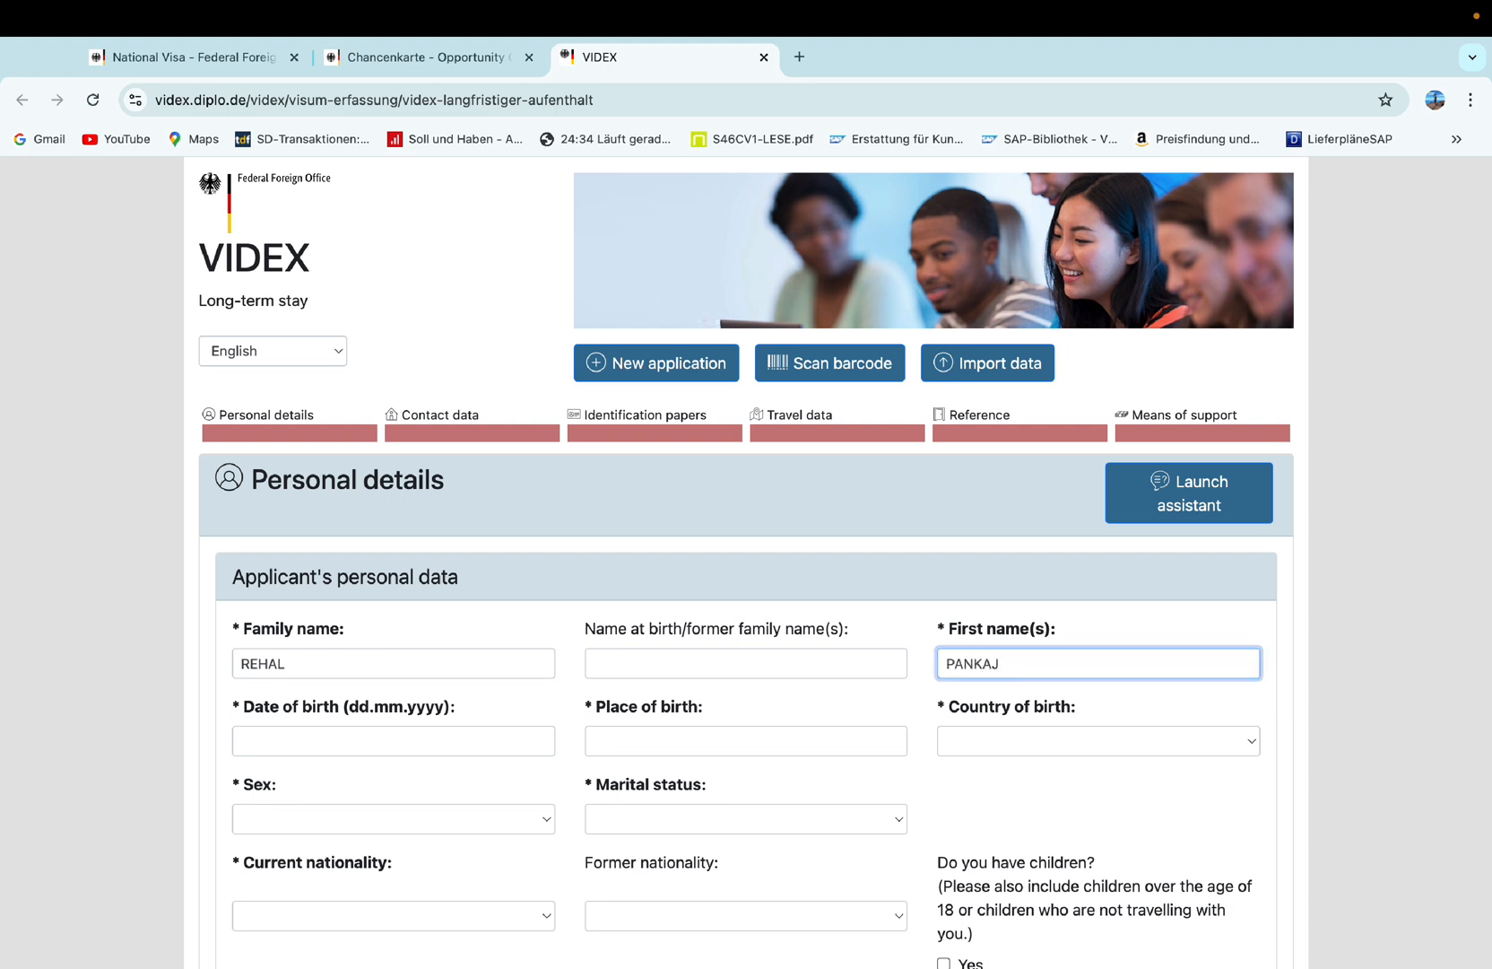
pyautogui.click(423, 673)
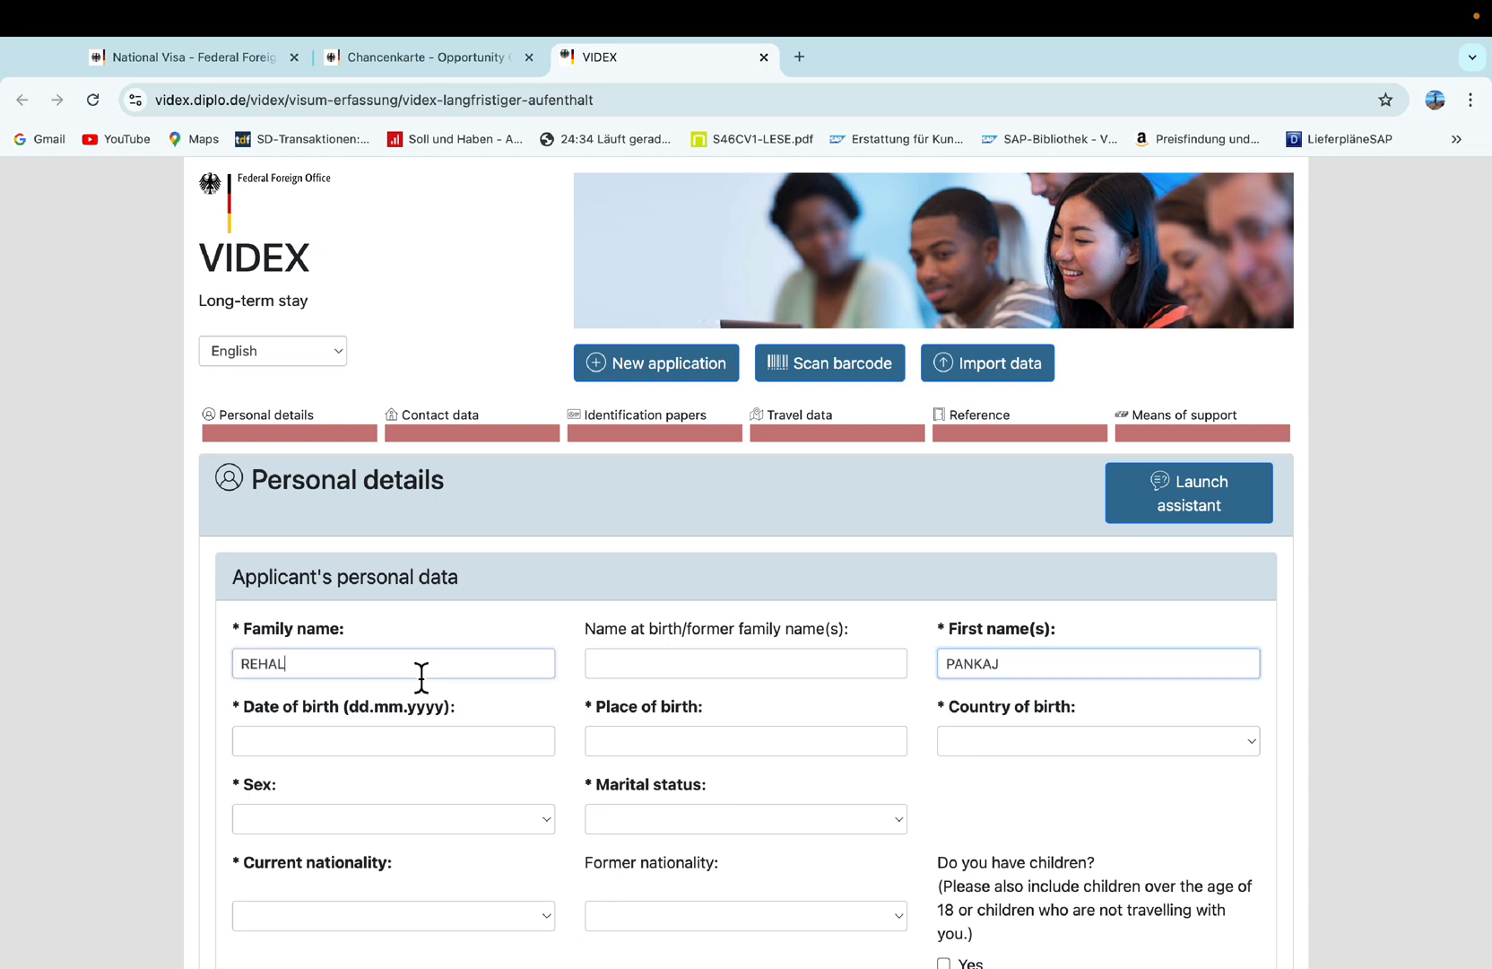
pyautogui.press('BackSpace')
pyautogui.press('BackSpace')
pyautogui.press('BackSpace')
pyautogui.press('BackSpace')
pyautogui.press('BackSpace')
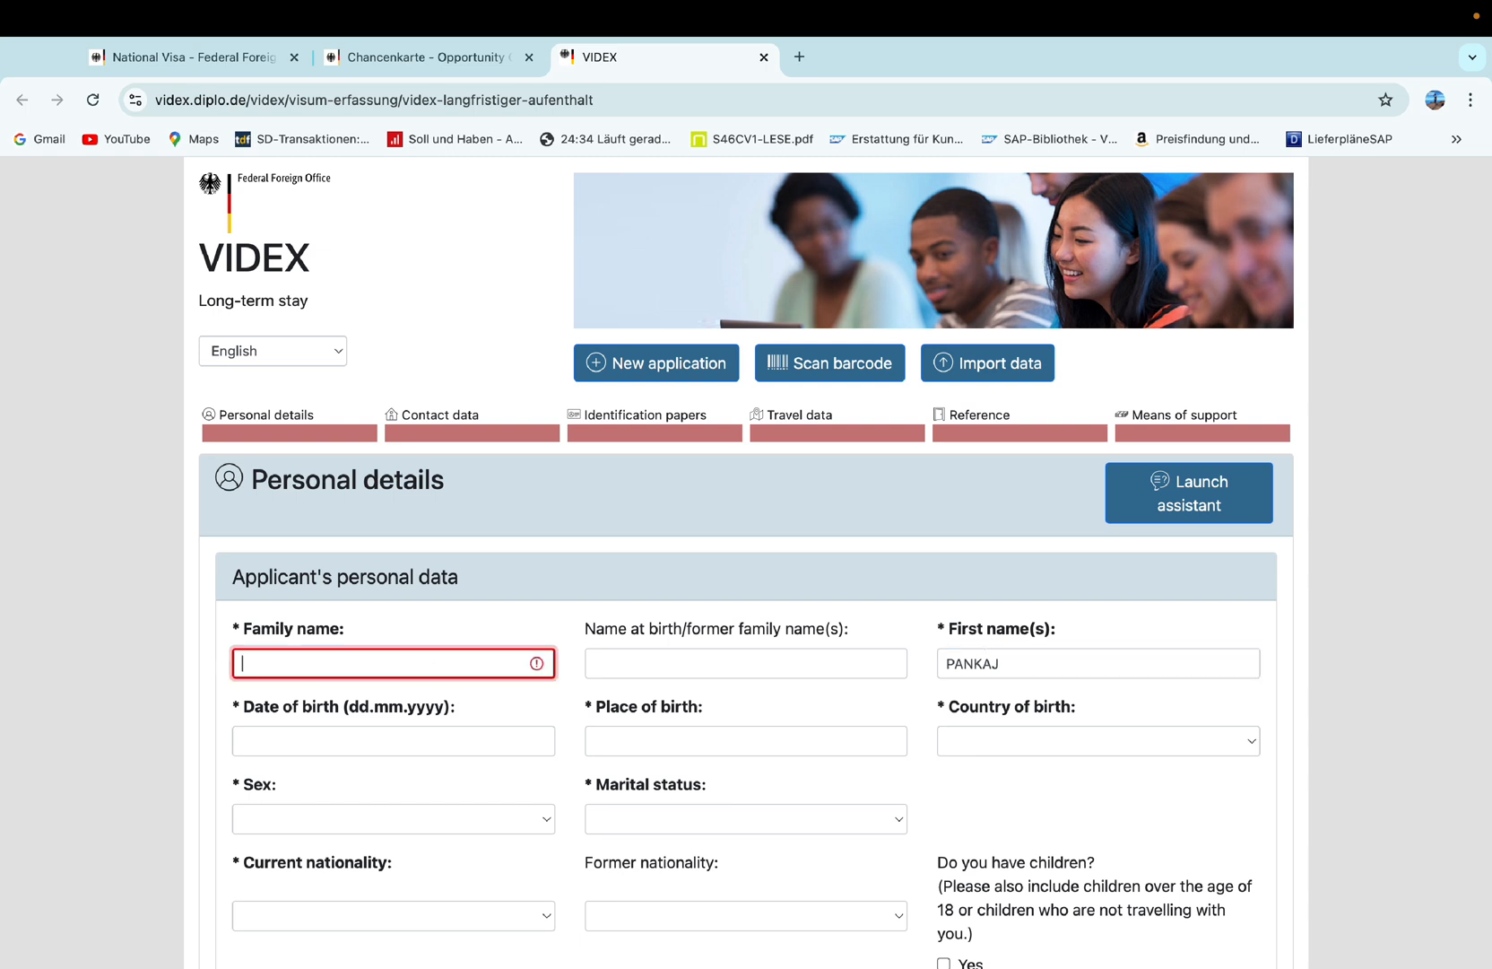
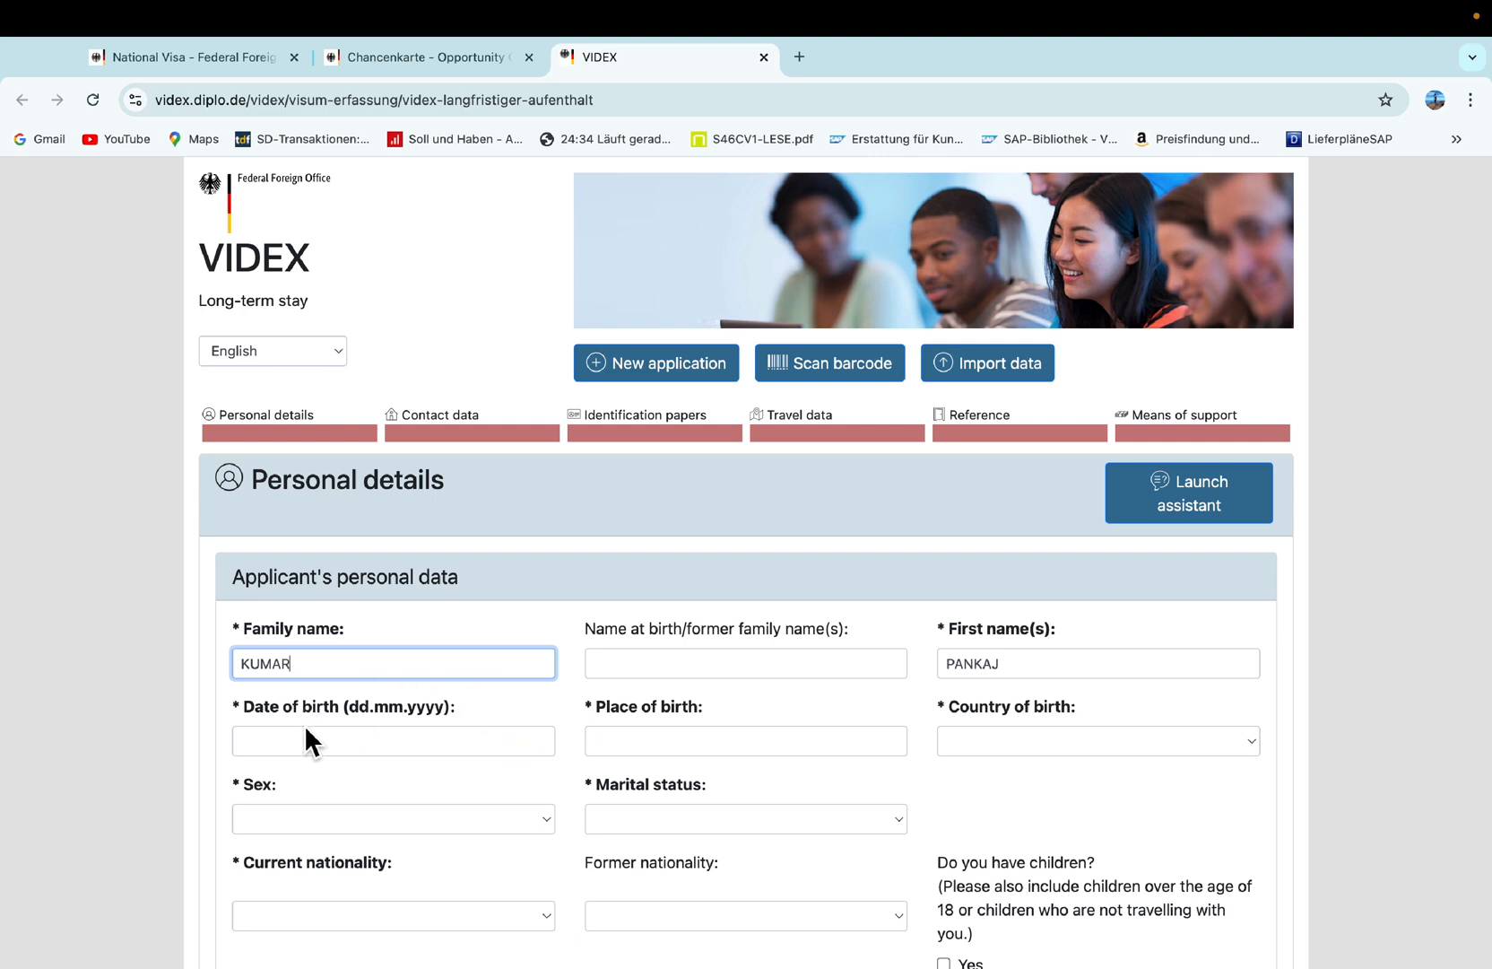
pyautogui.click(320, 751)
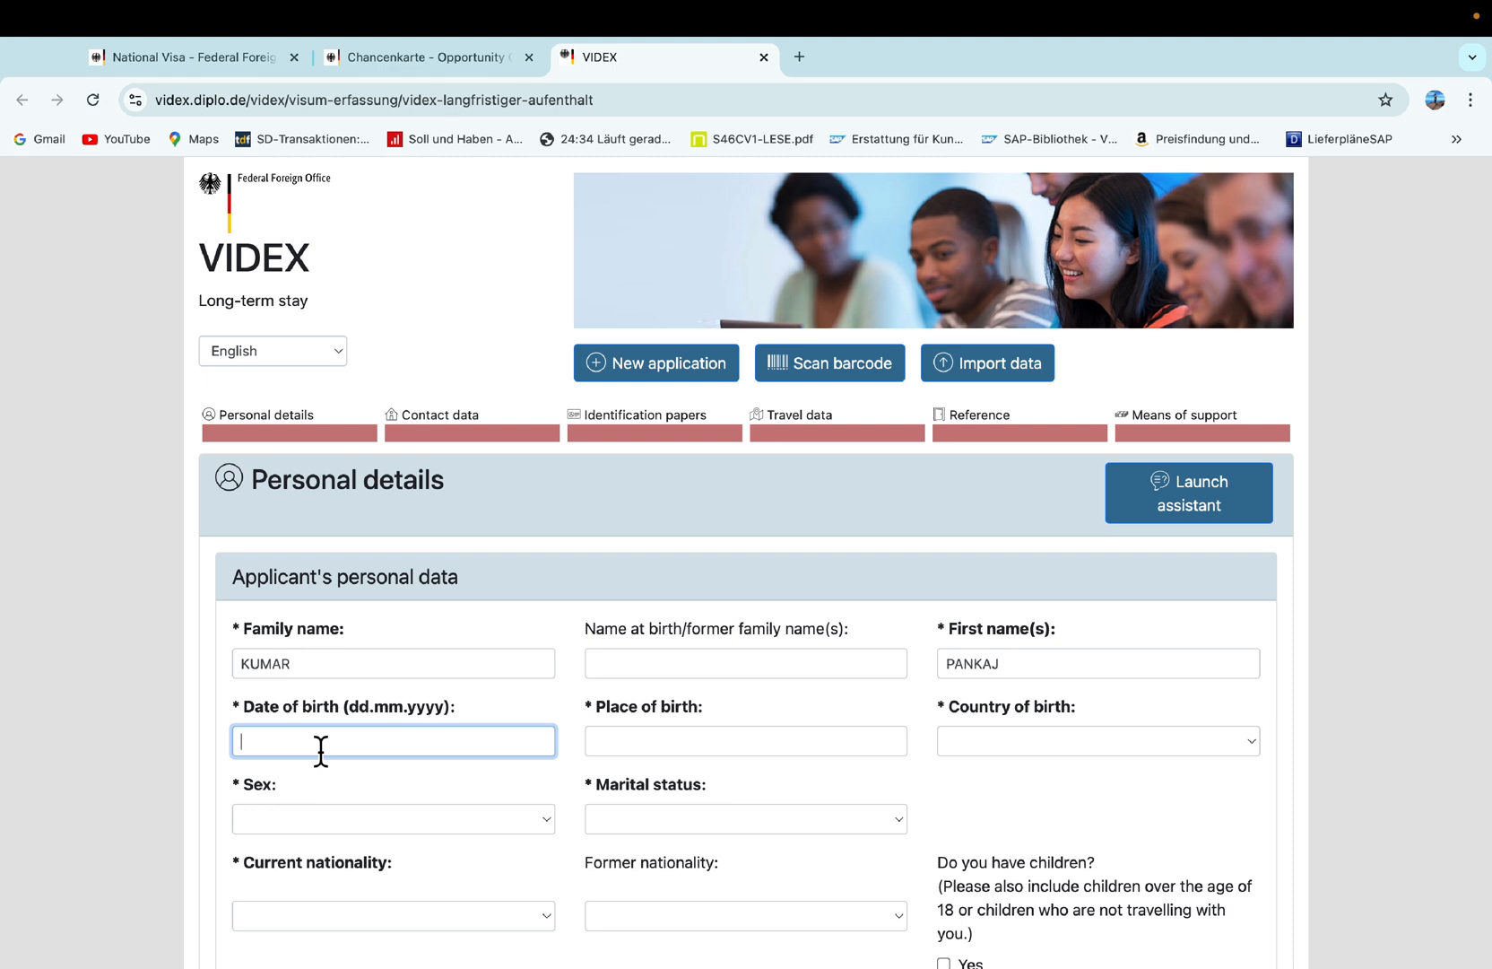
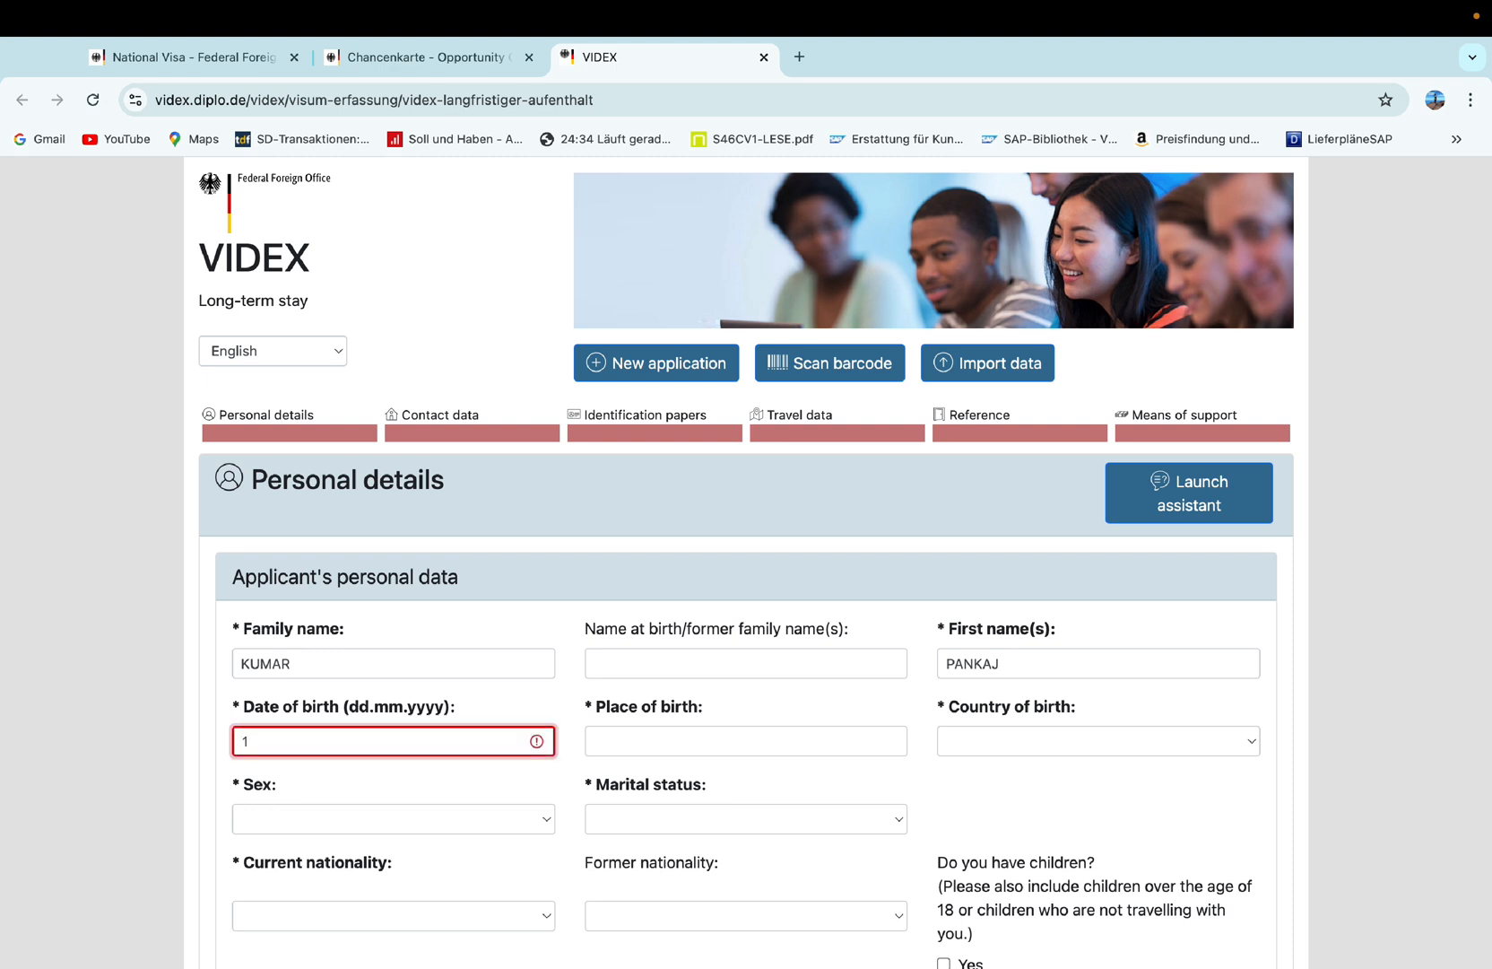
pyautogui.click(613, 754)
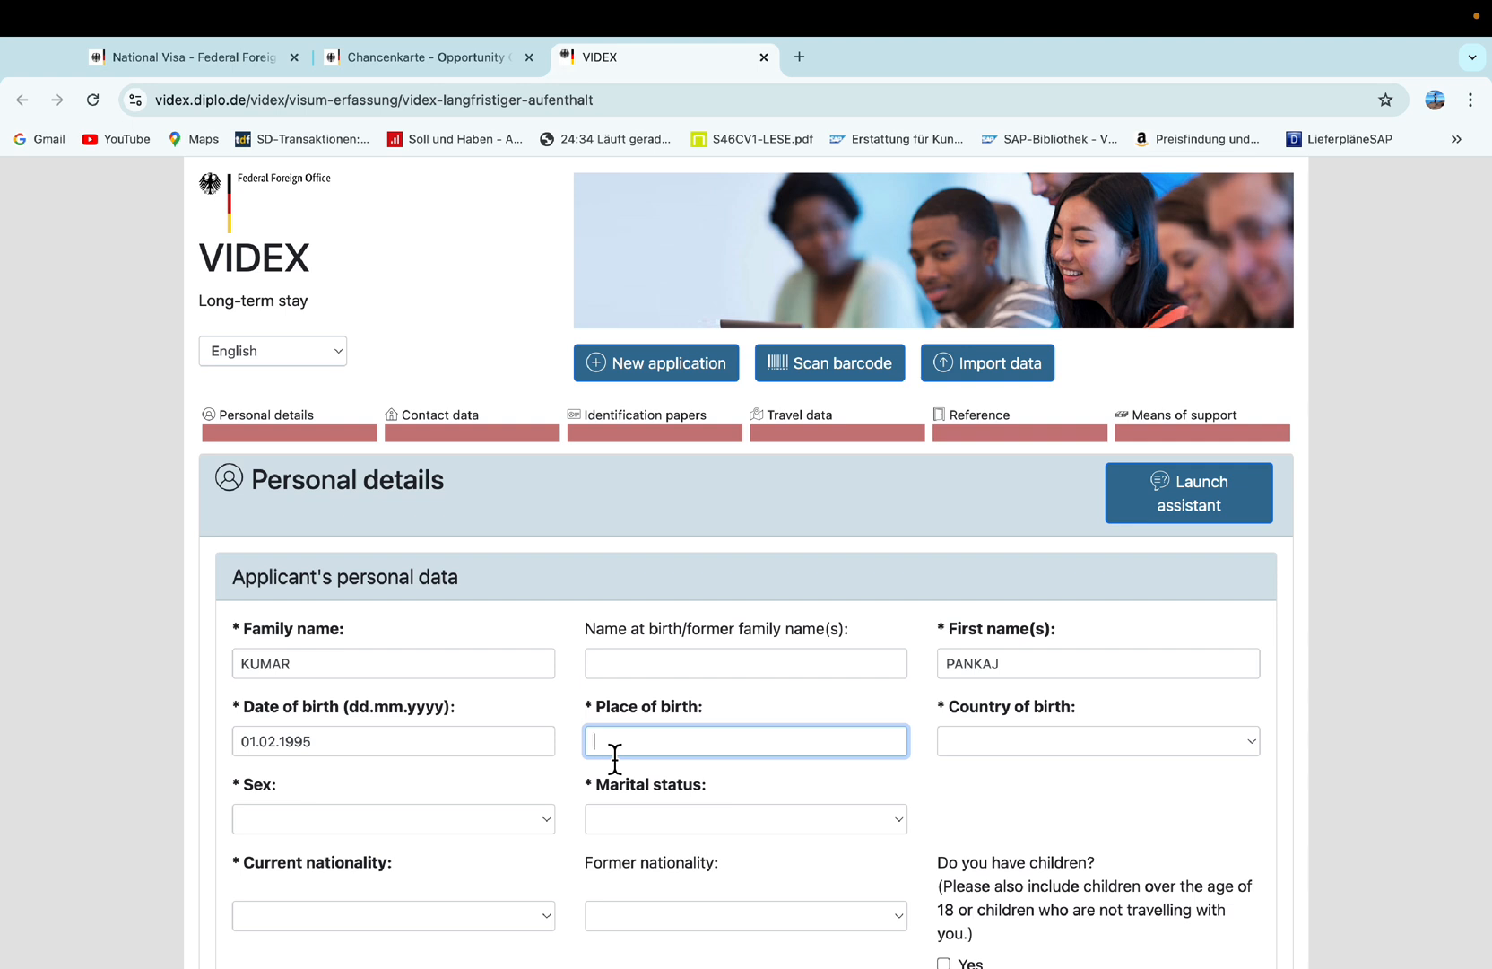
pyautogui.write('DWLHI')
pyautogui.press('BackSpace')
pyautogui.press('BackSpace')
pyautogui.press('BackSpace')
pyautogui.press('BackSpace')
pyautogui.press('BackSpace')
pyautogui.write('DELHI')
# Set country of birth to India and sex to Male.
pyautogui.press('Tab')
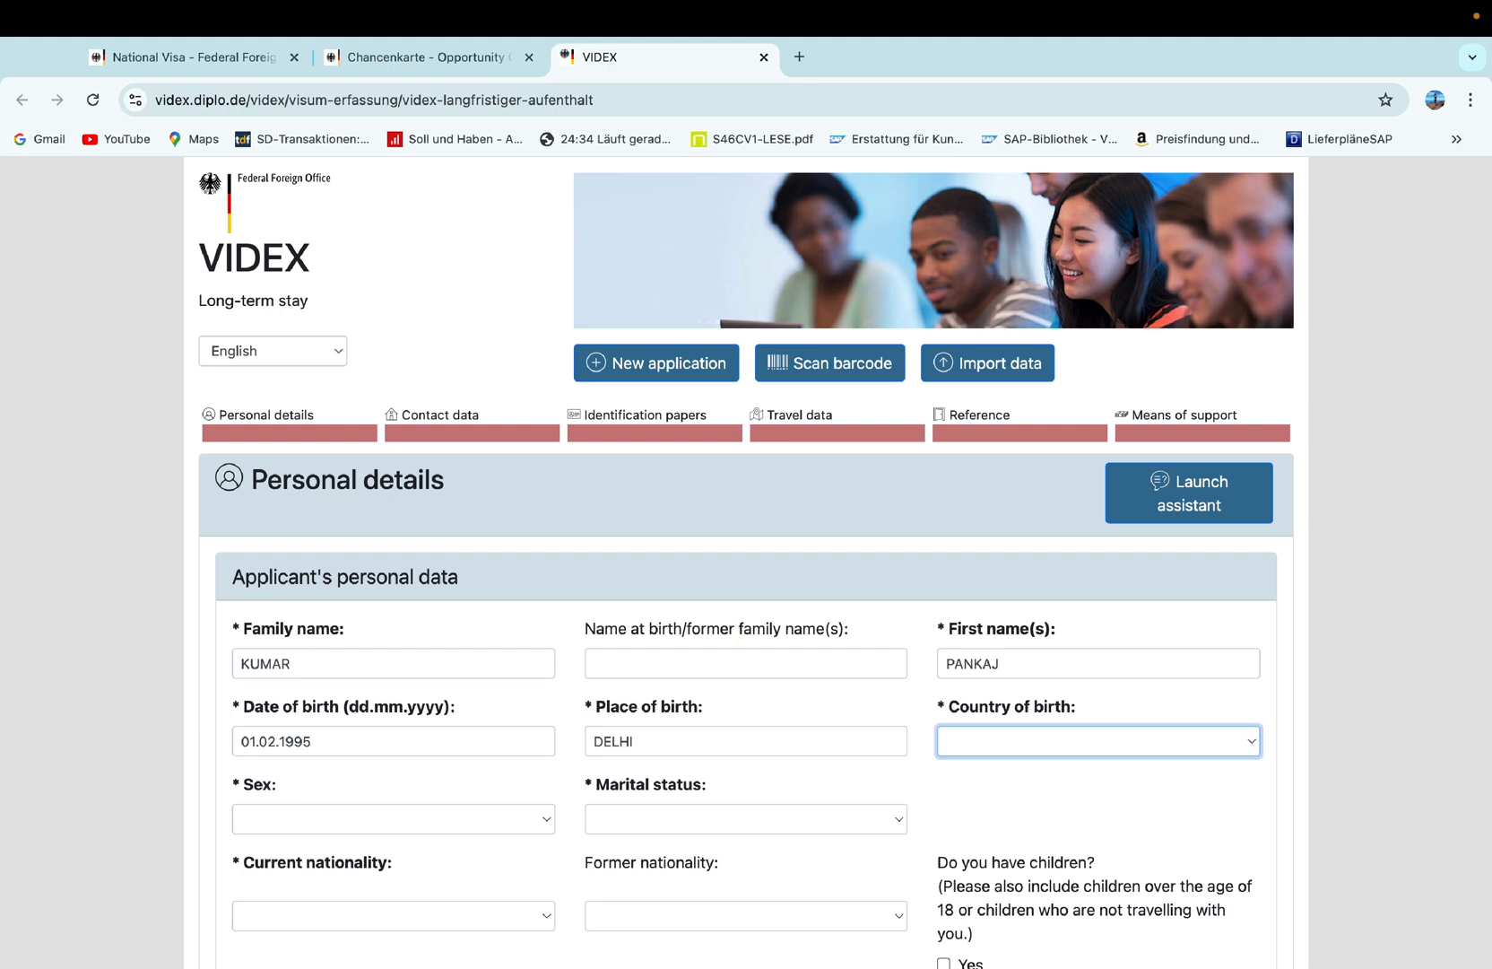
pyautogui.write('India')
pyautogui.press('Tab')
pyautogui.write('Male')
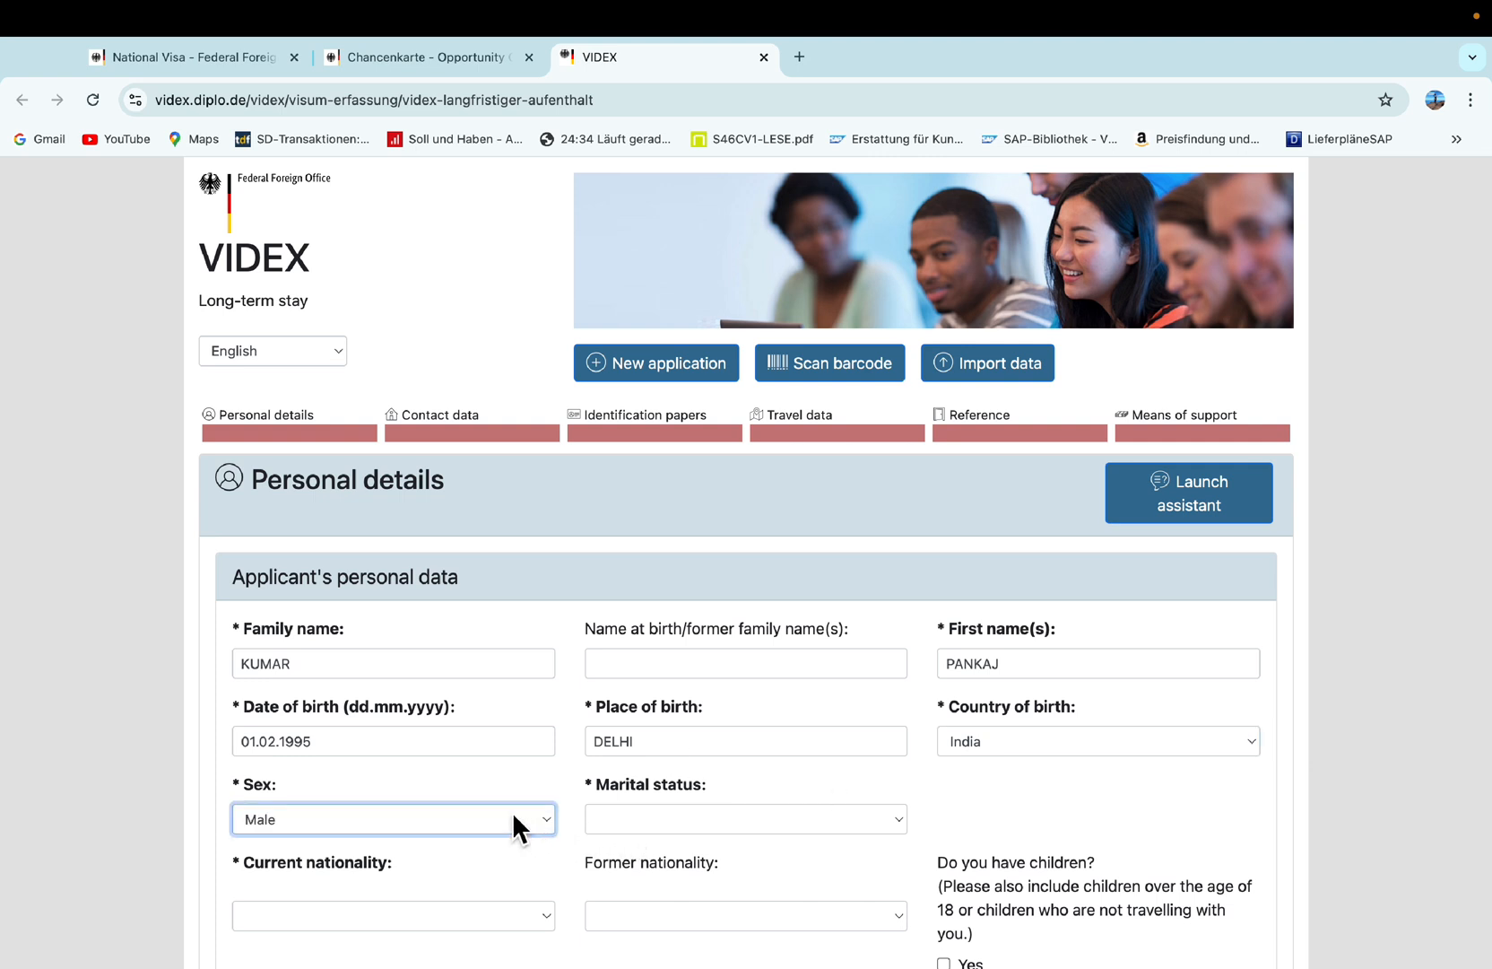
# Keep sex as Male and marital status as Single.
pyautogui.click(459, 818)
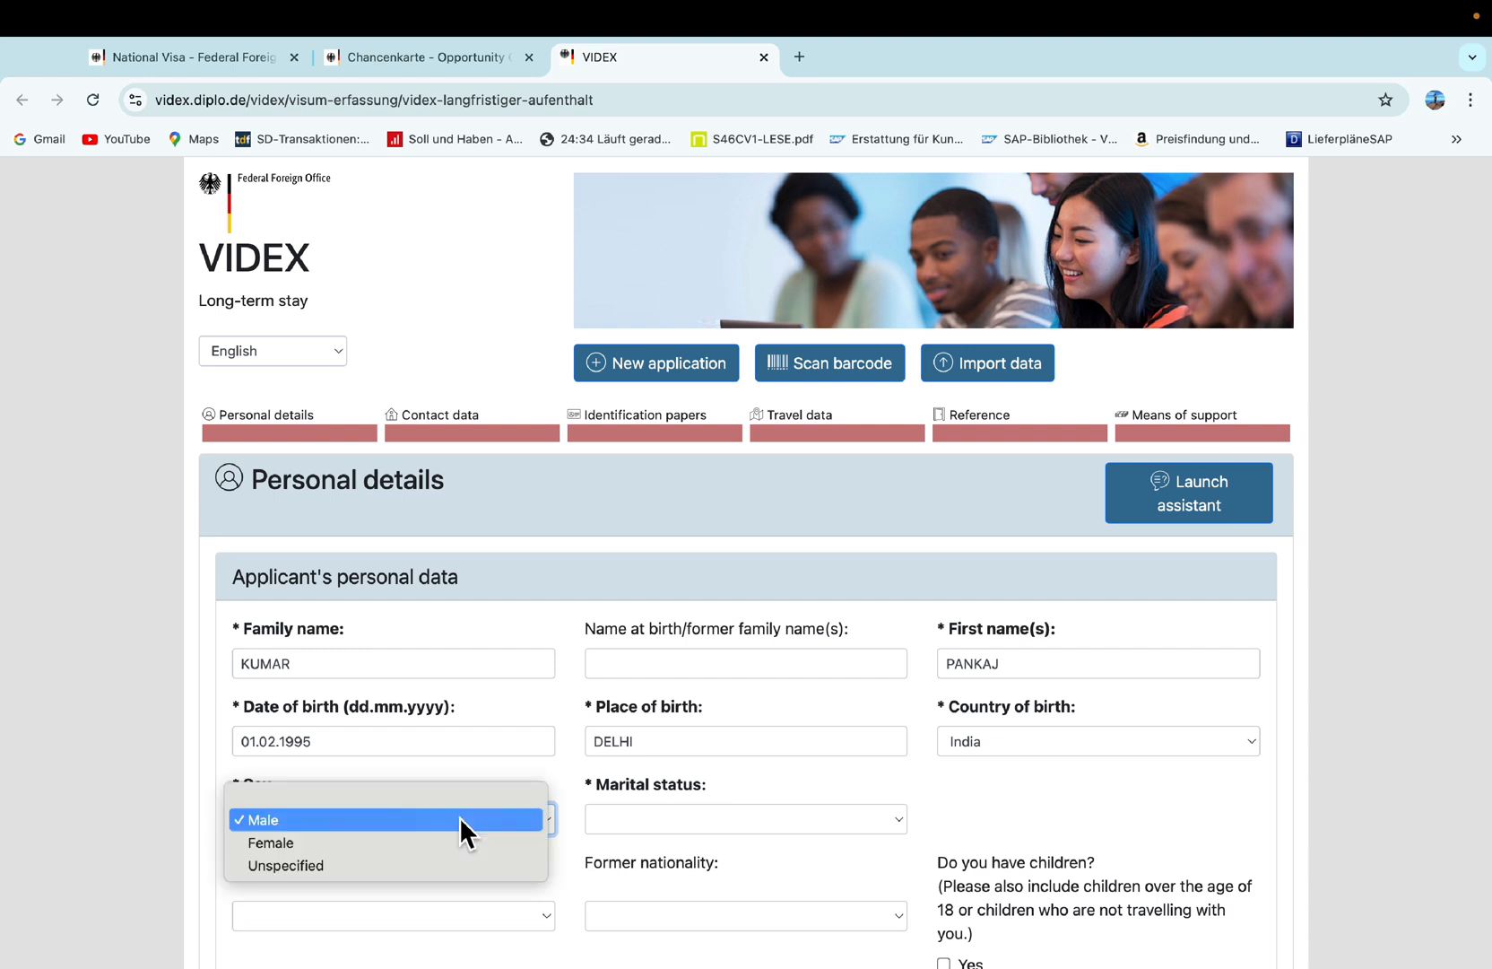
pyautogui.click(642, 821)
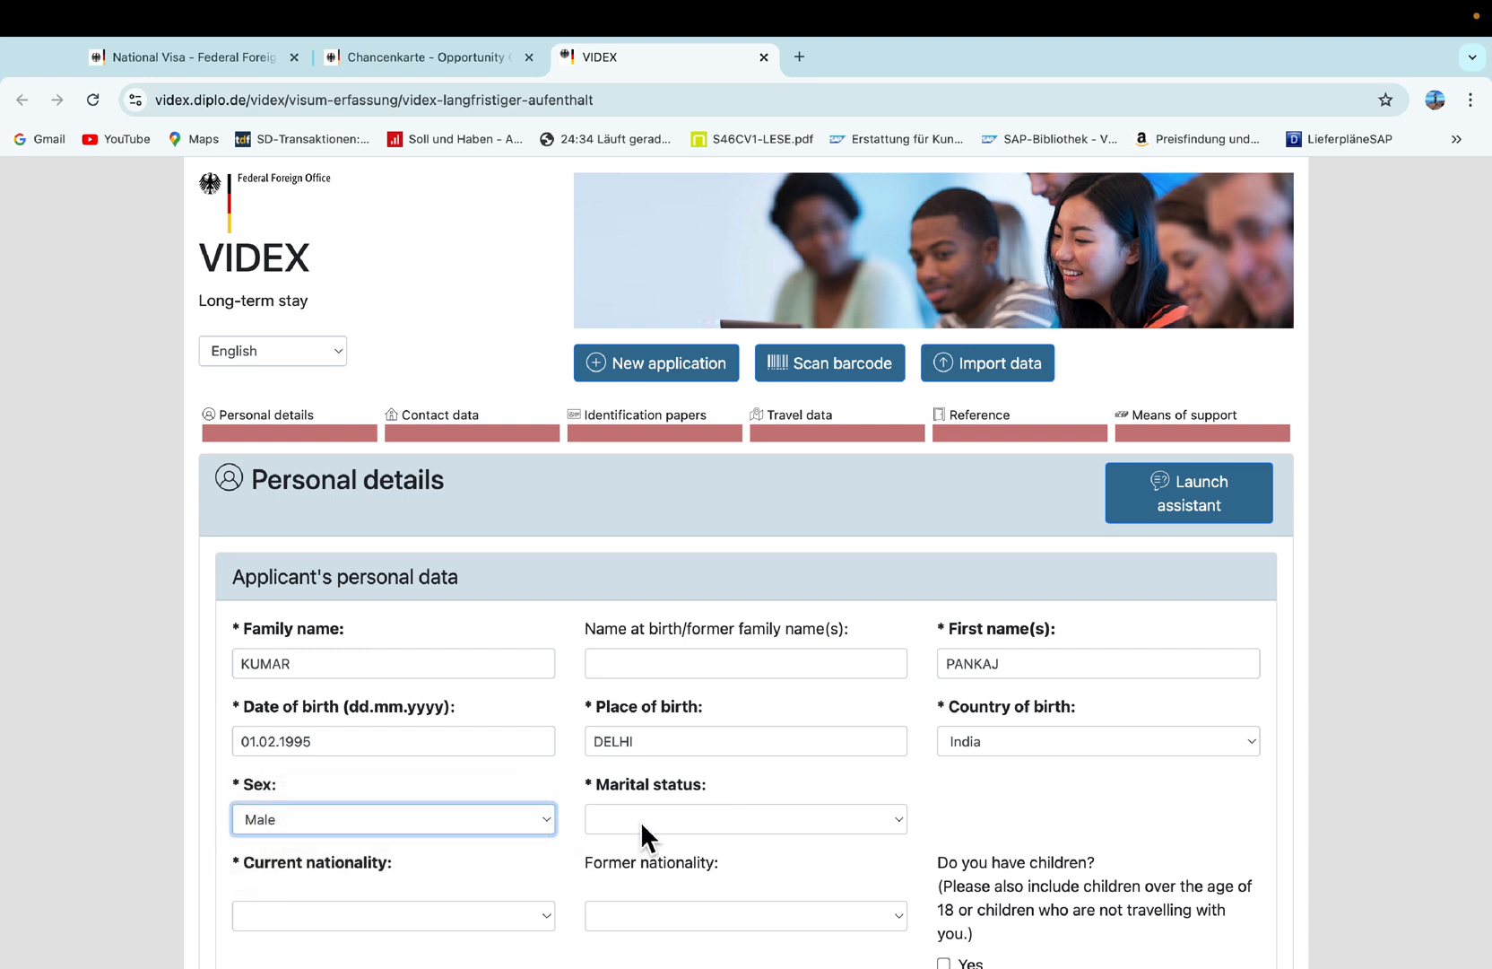
pyautogui.click(639, 820)
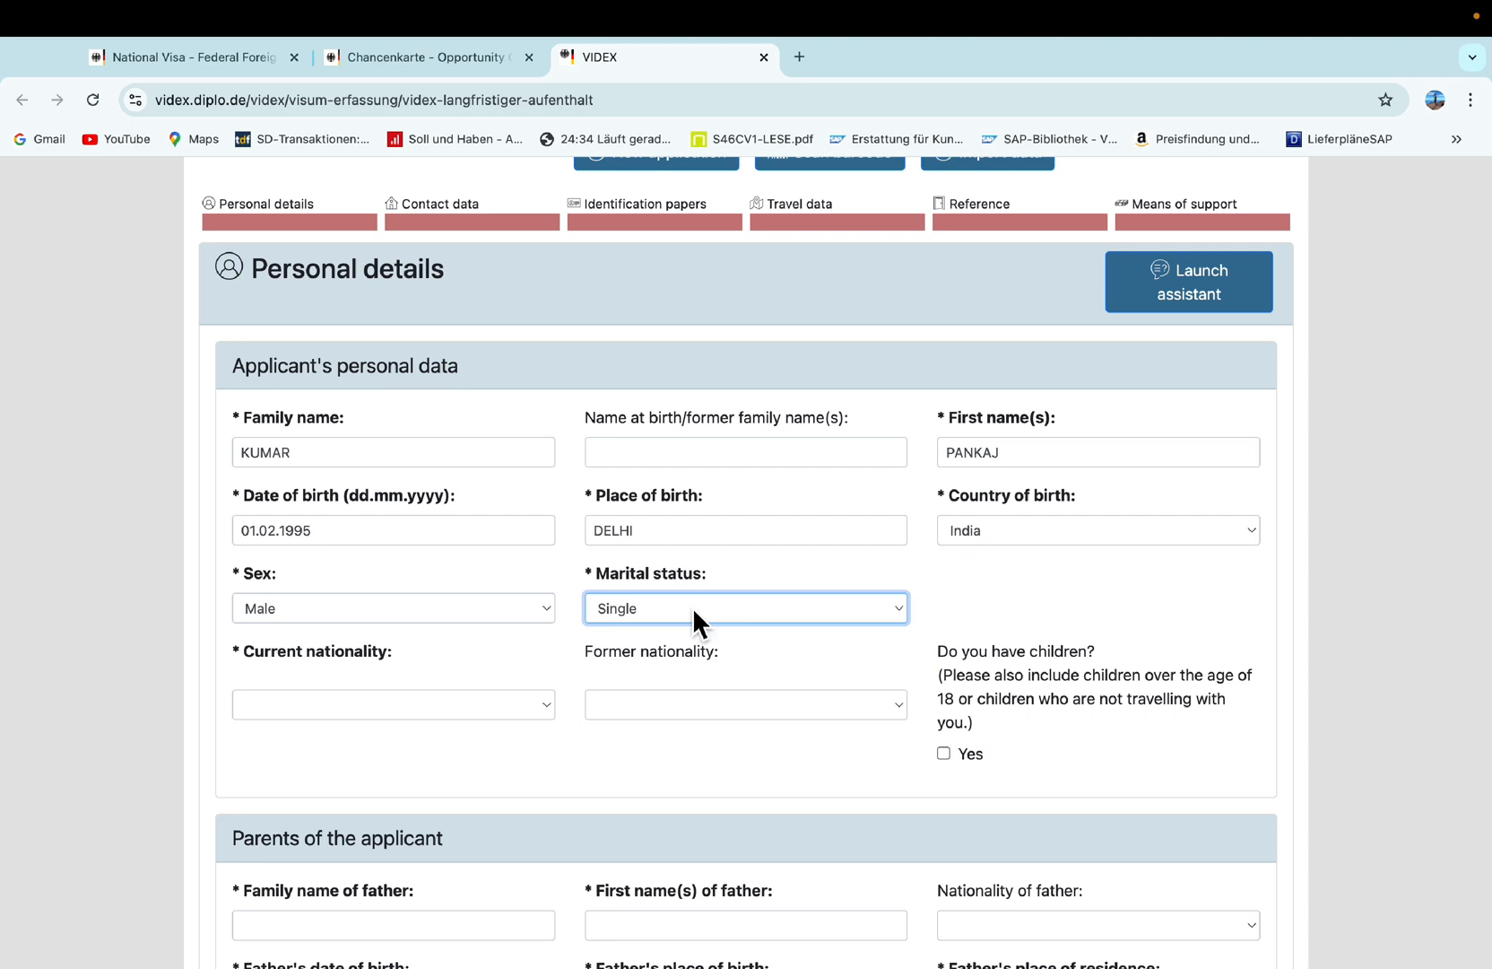
pyautogui.click(692, 607)
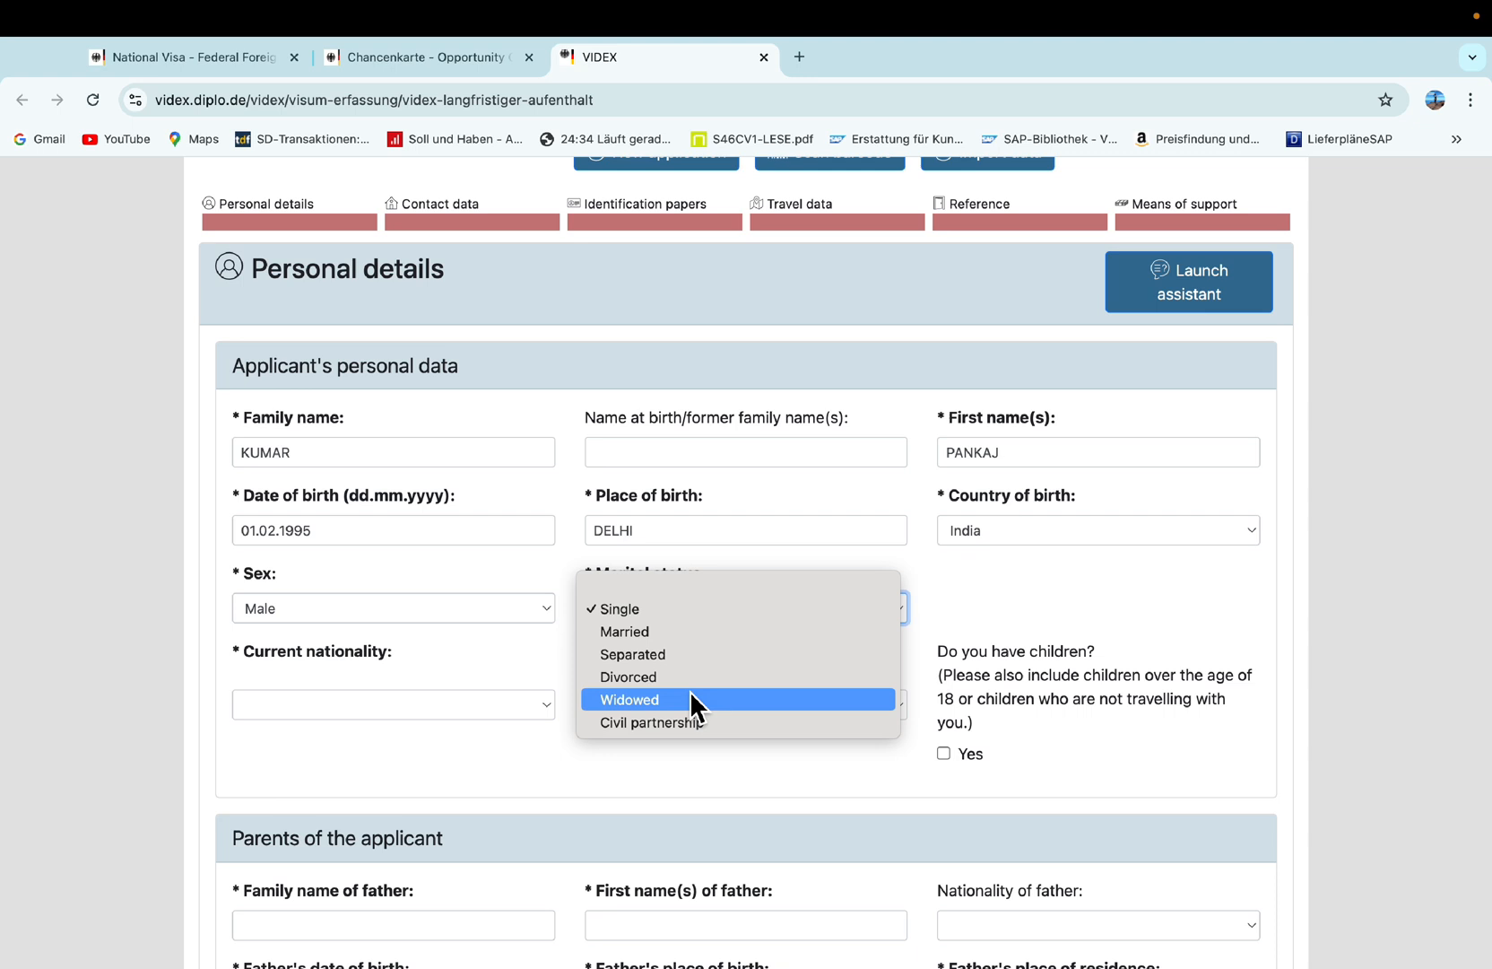
pyautogui.click(666, 614)
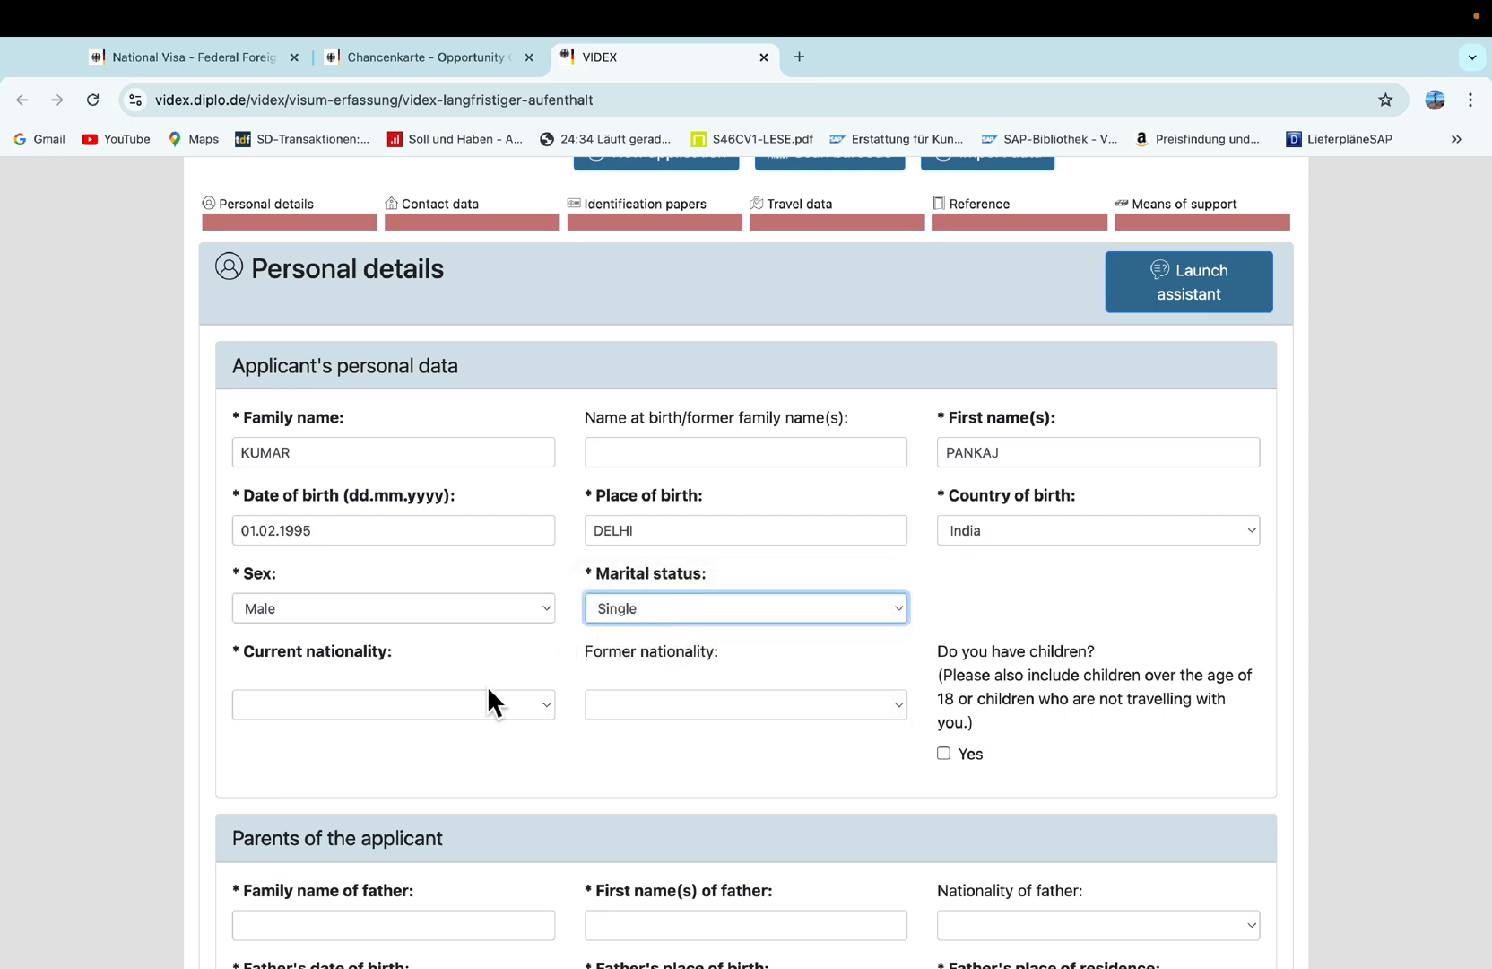
# Set current nationality to India and move to former nationality.
pyautogui.click(457, 708)
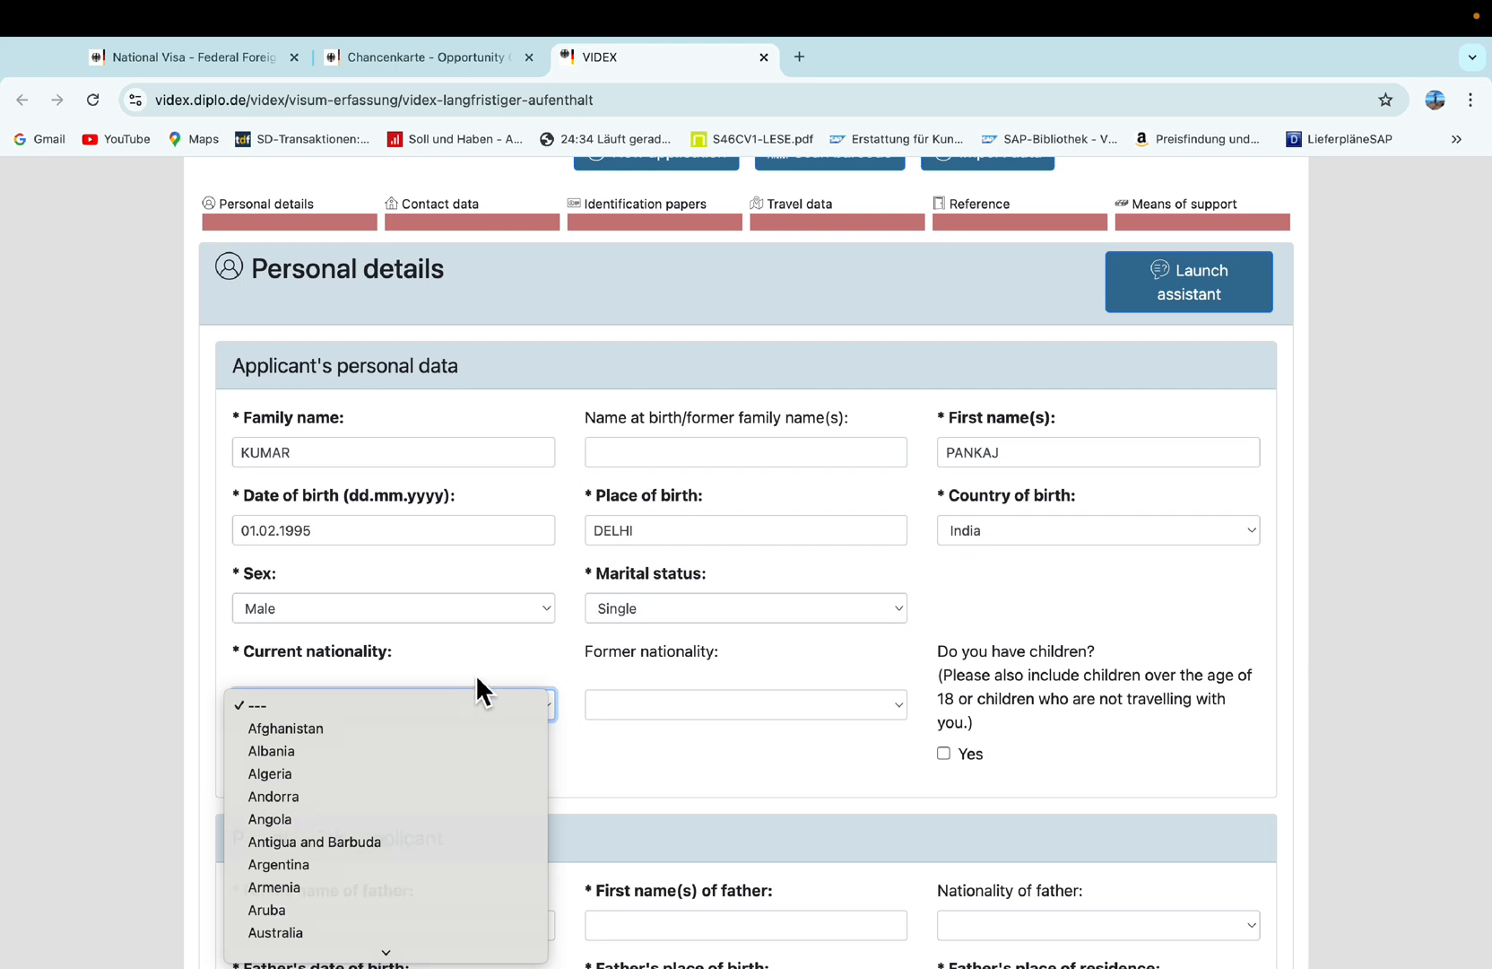
pyautogui.click(476, 679)
pyautogui.click(457, 709)
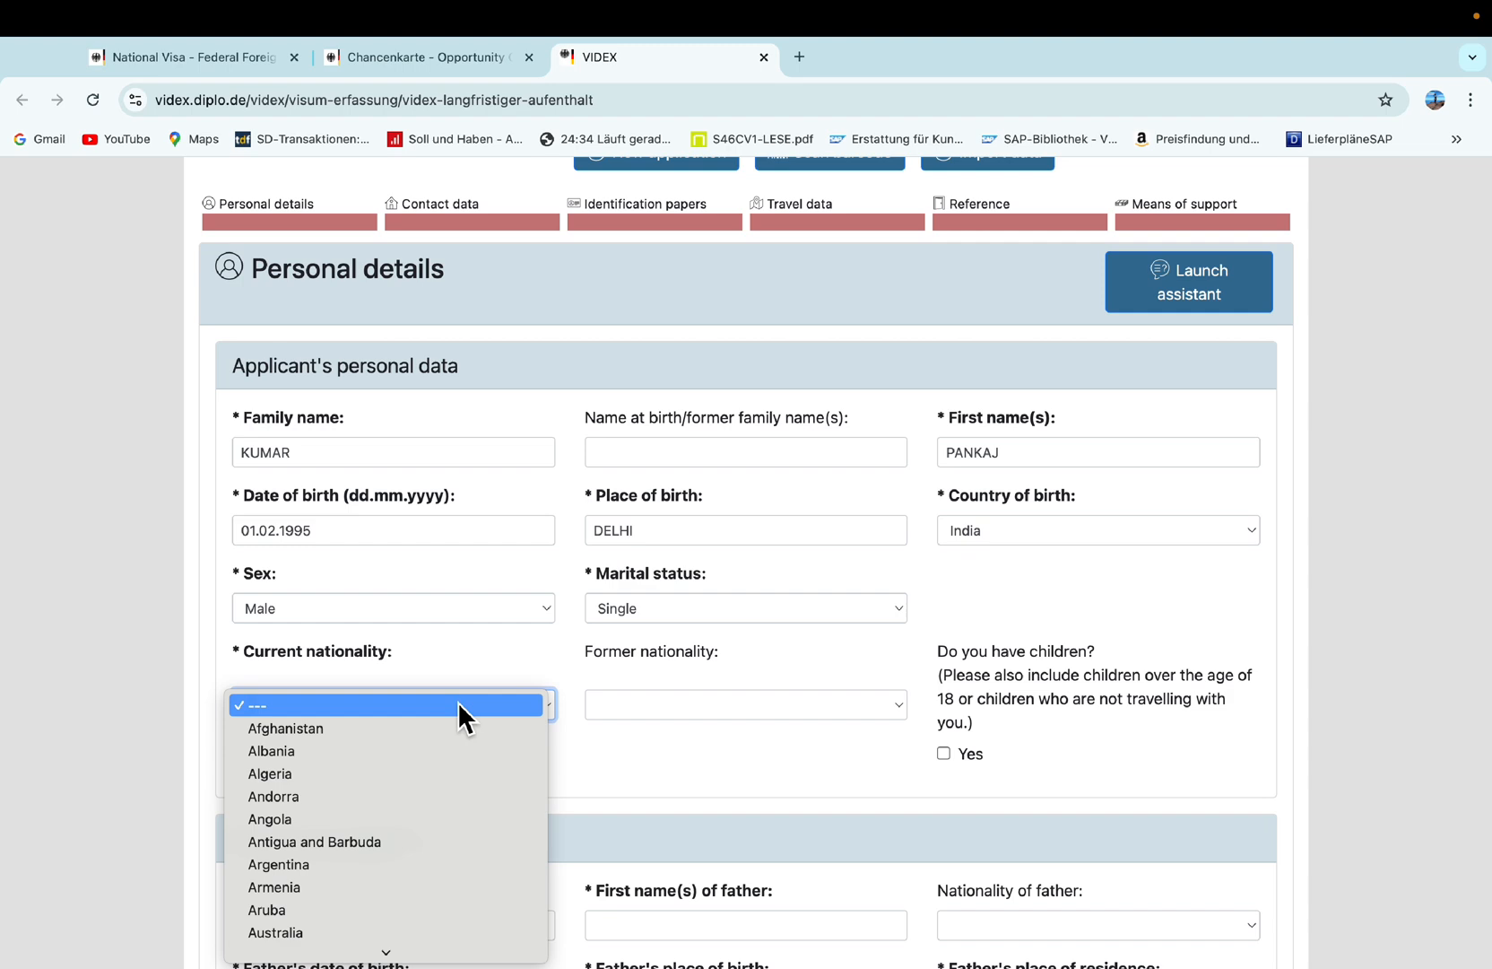
pyautogui.write('india')
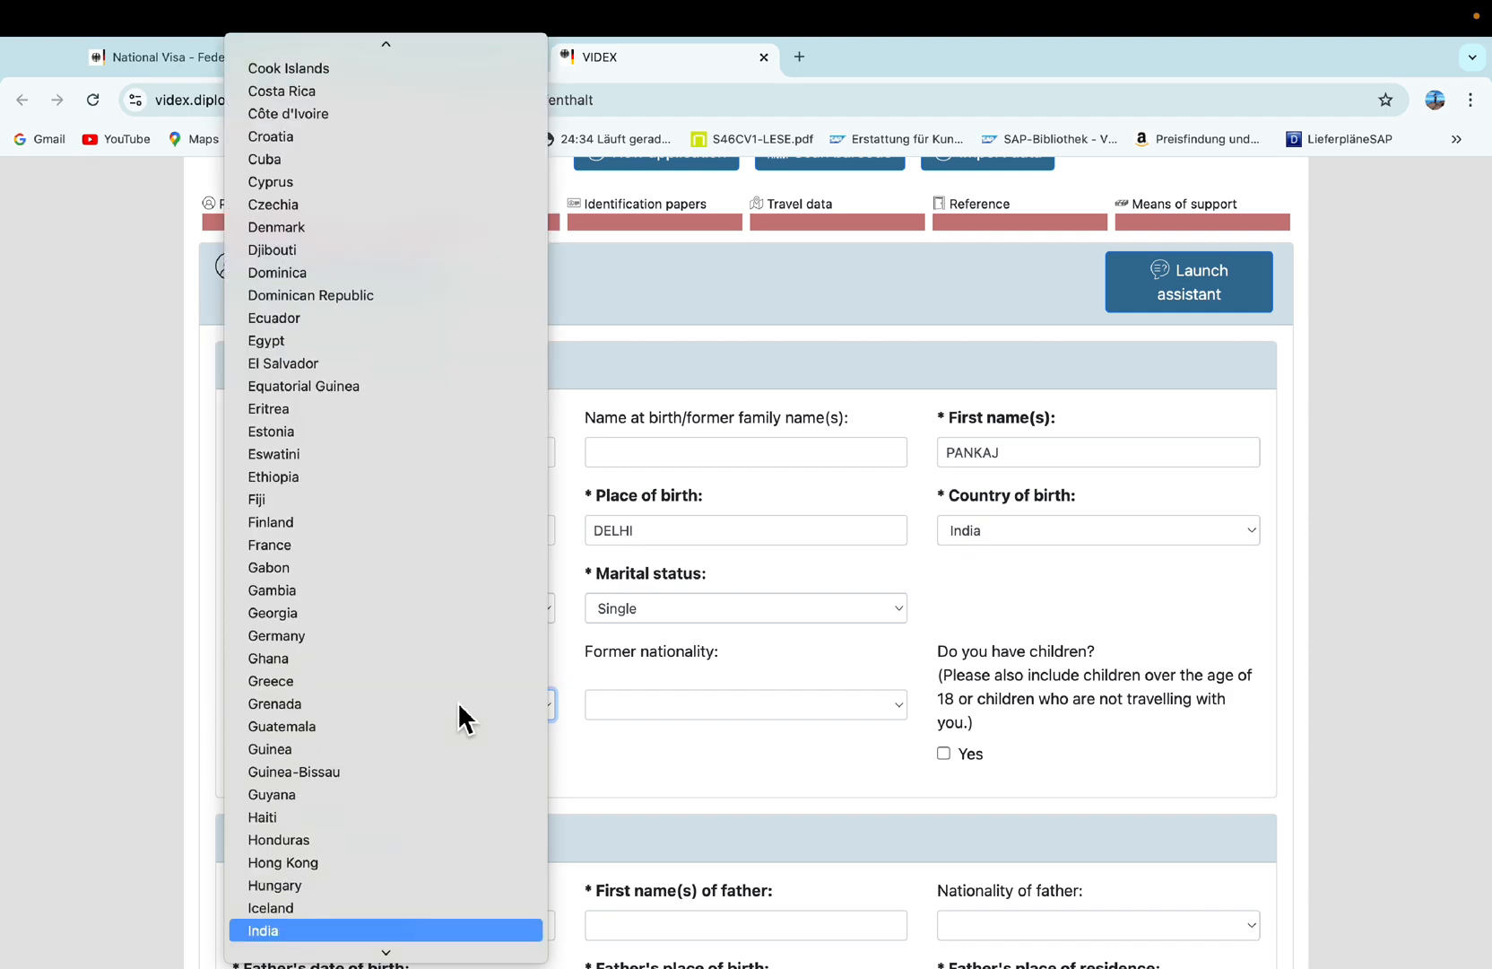
pyautogui.press('Return')
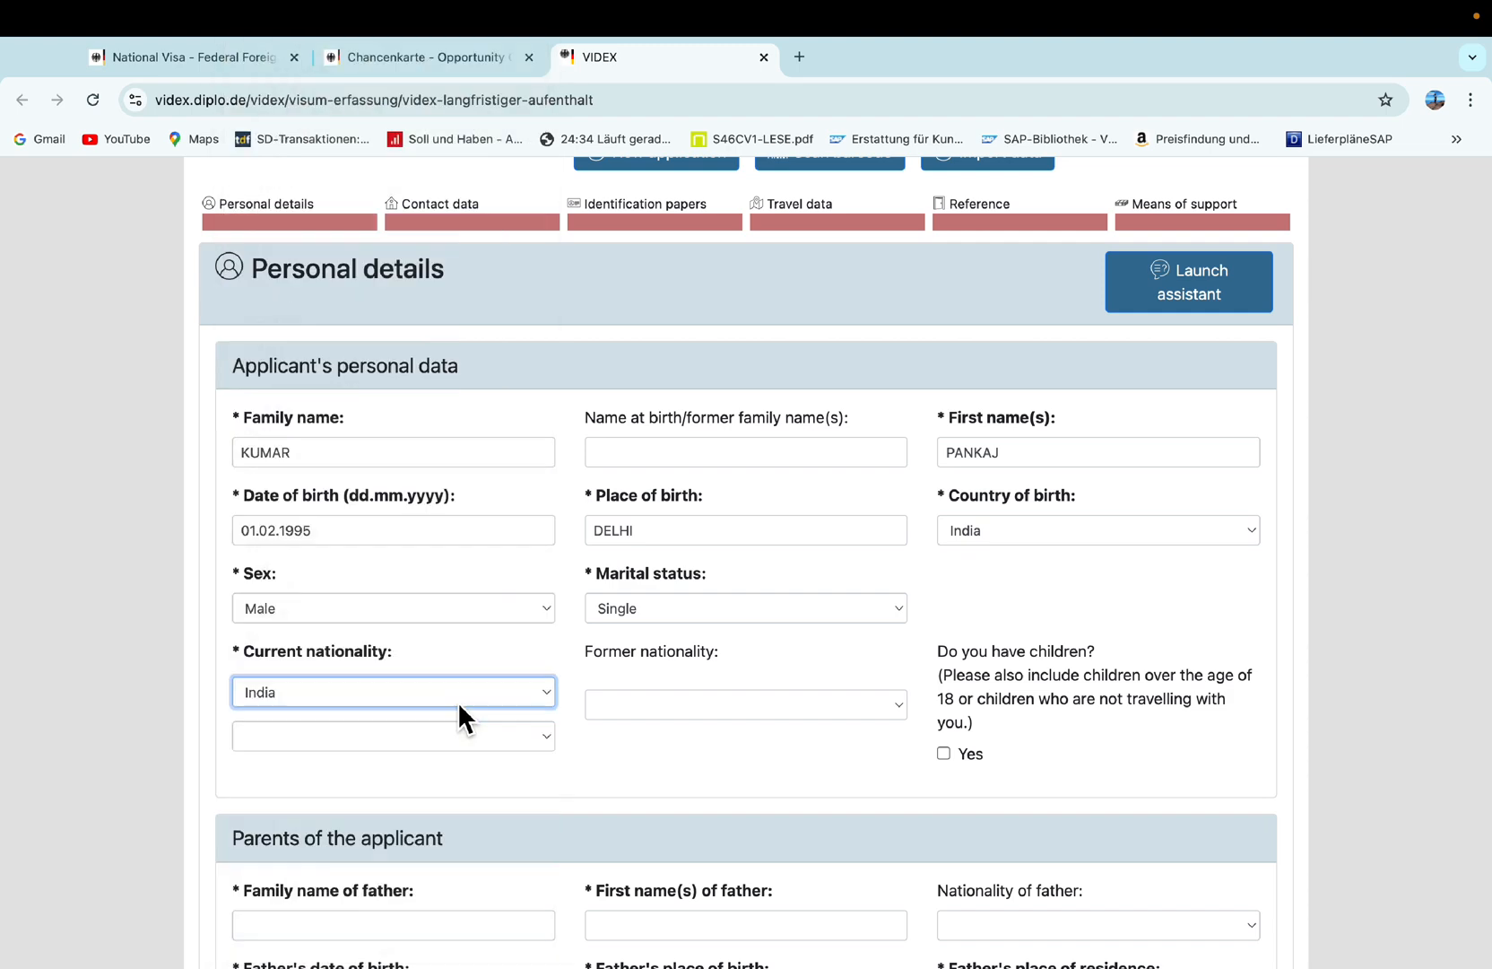
pyautogui.click(639, 698)
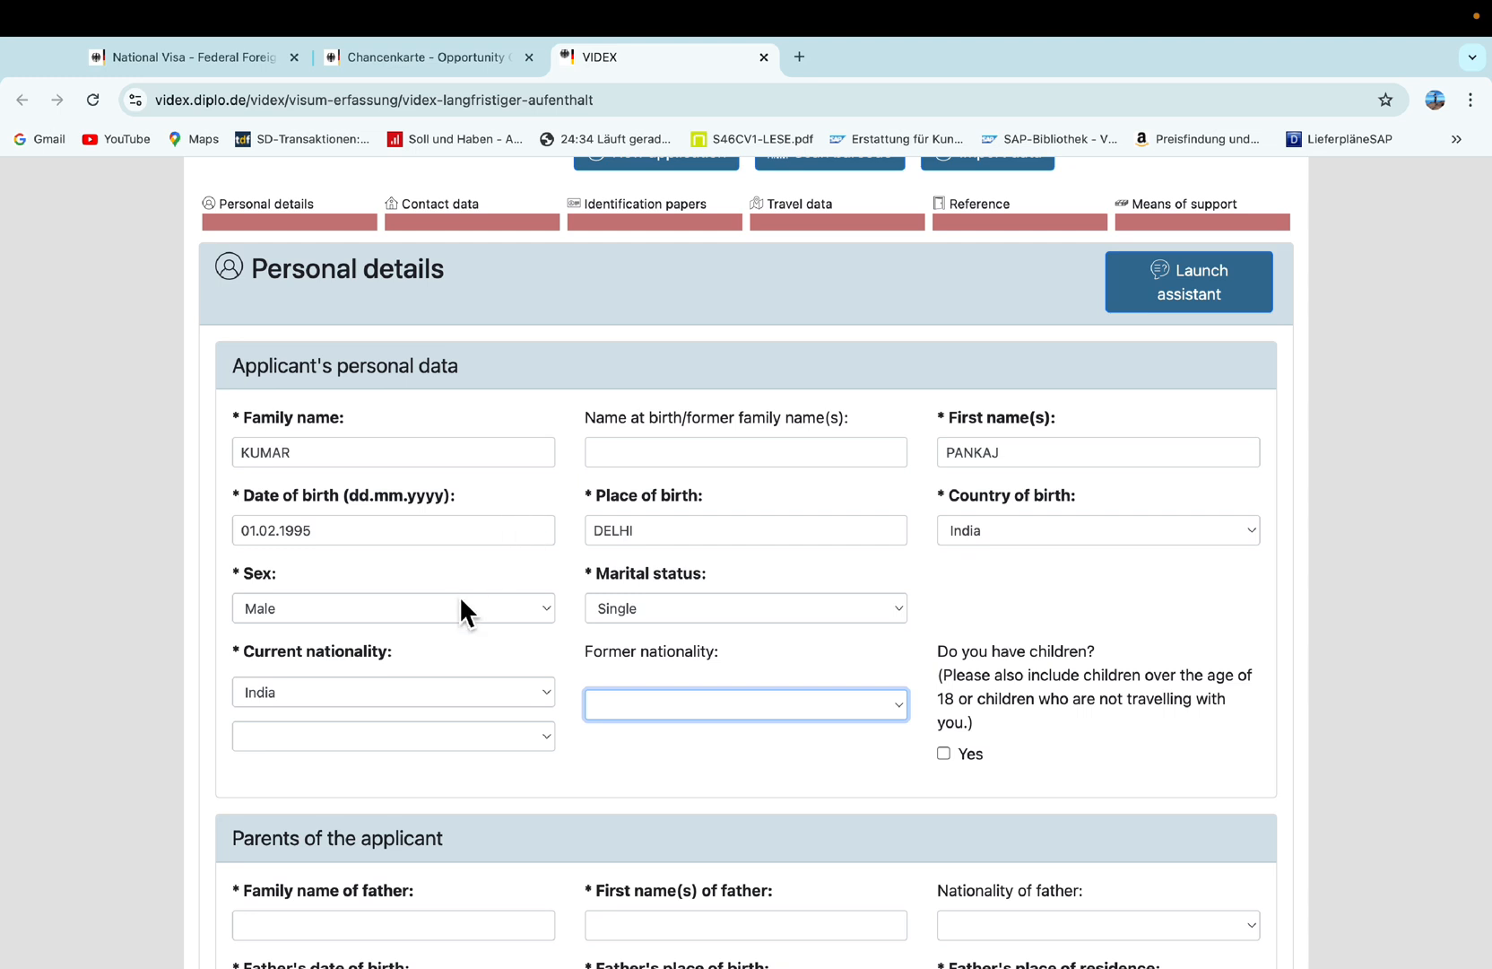
pyautogui.scroll(1, 459, 596)
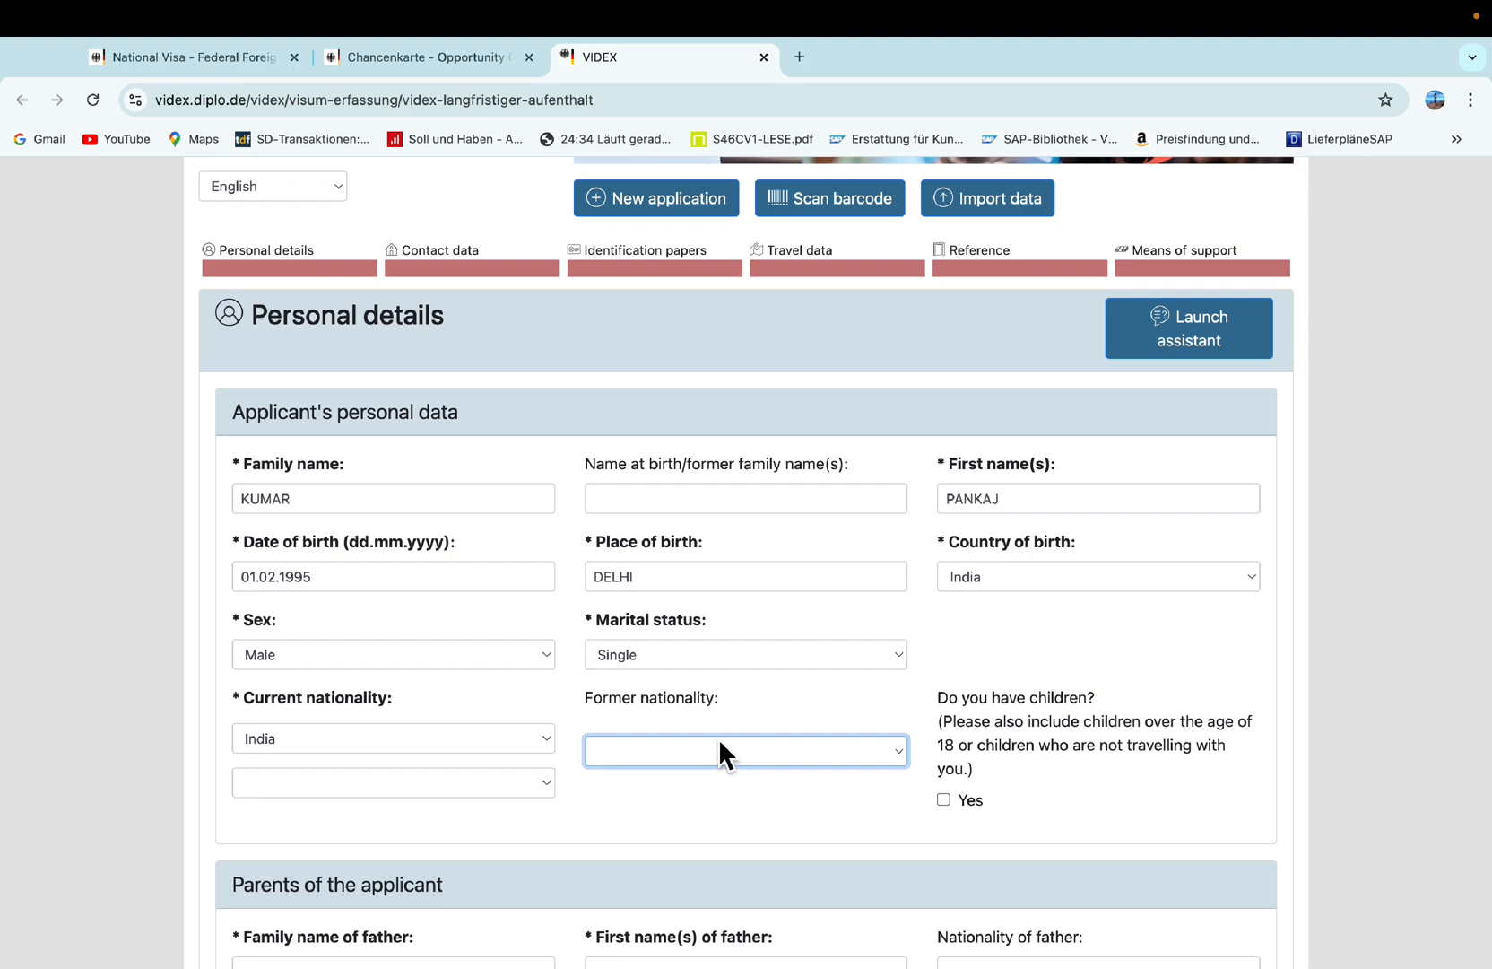
# Click through the father's name, place of birth and date of birth fields, leaving them empty.
pyautogui.scroll(-6, 723, 726)
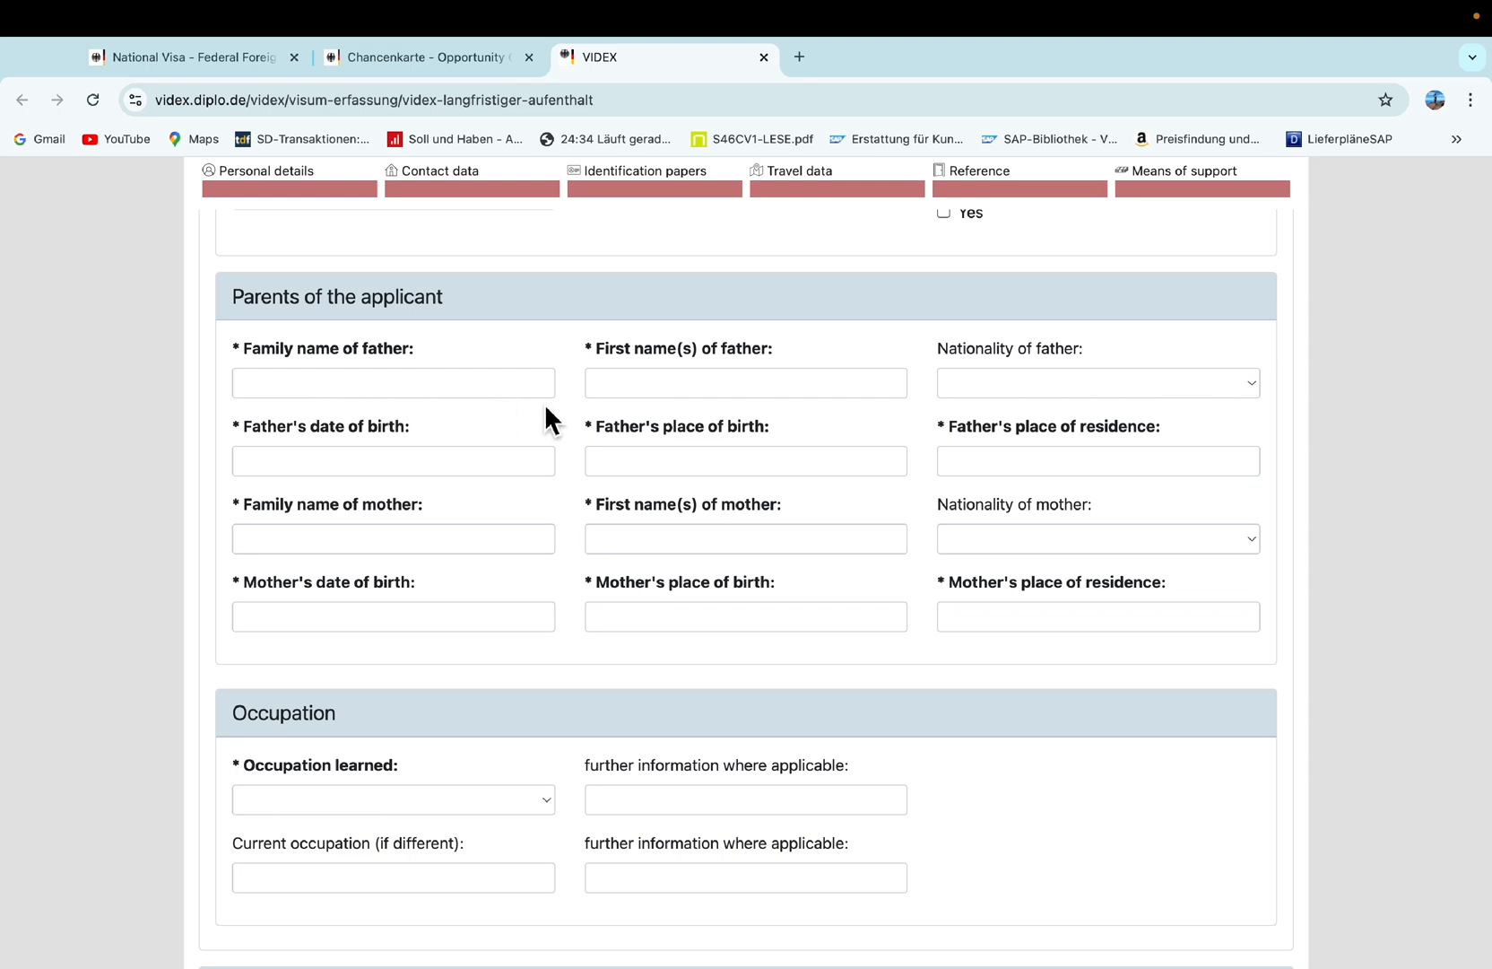
pyautogui.click(610, 388)
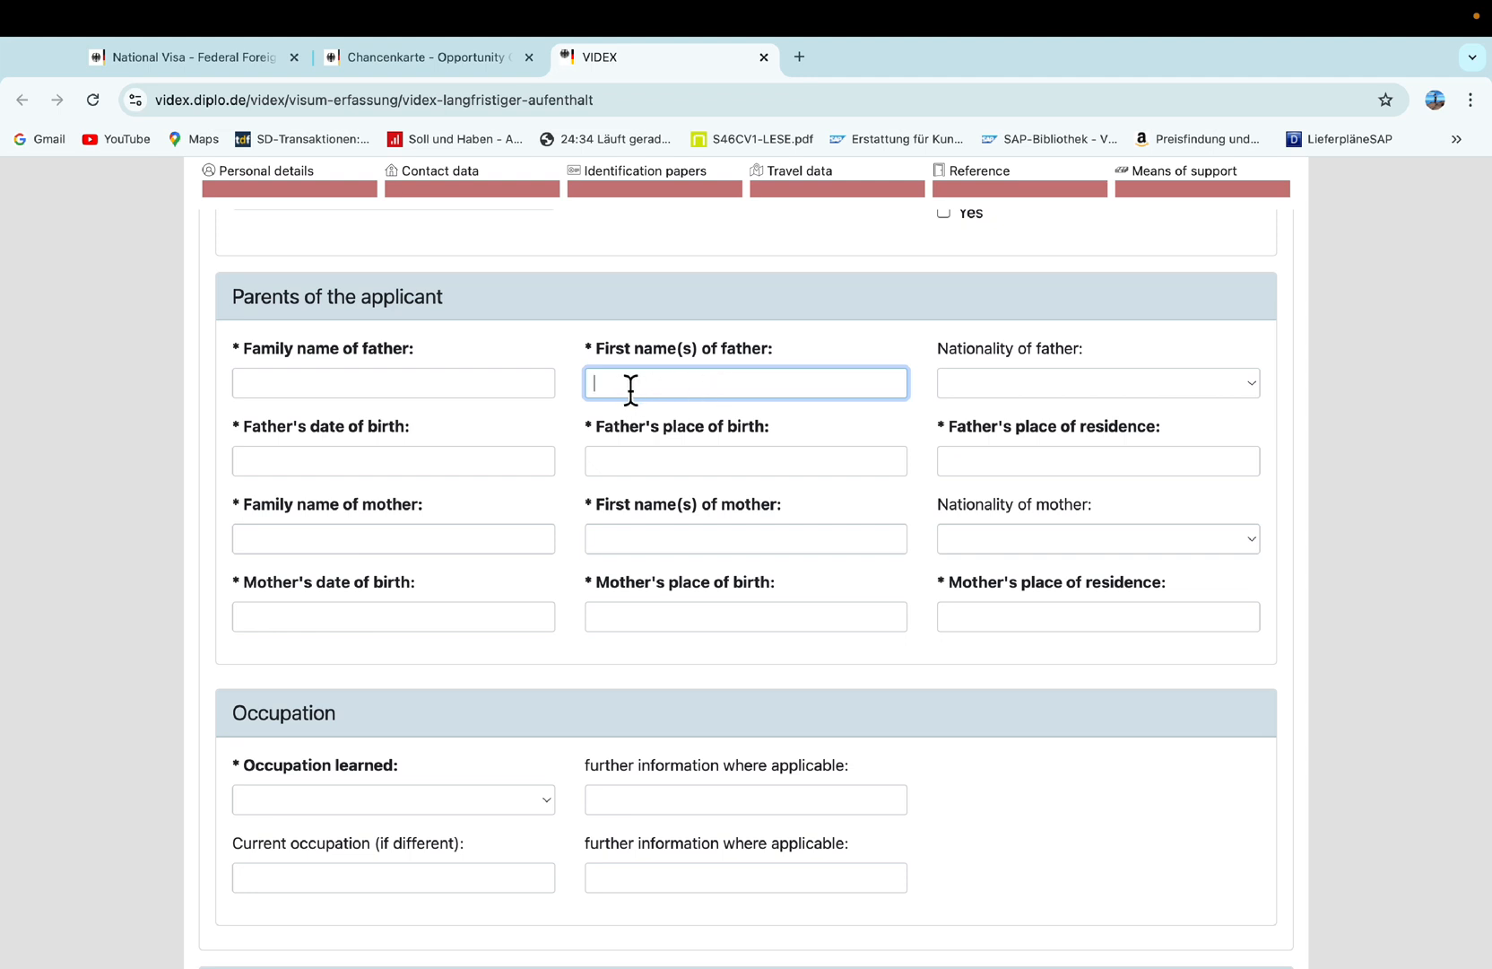
pyautogui.click(416, 390)
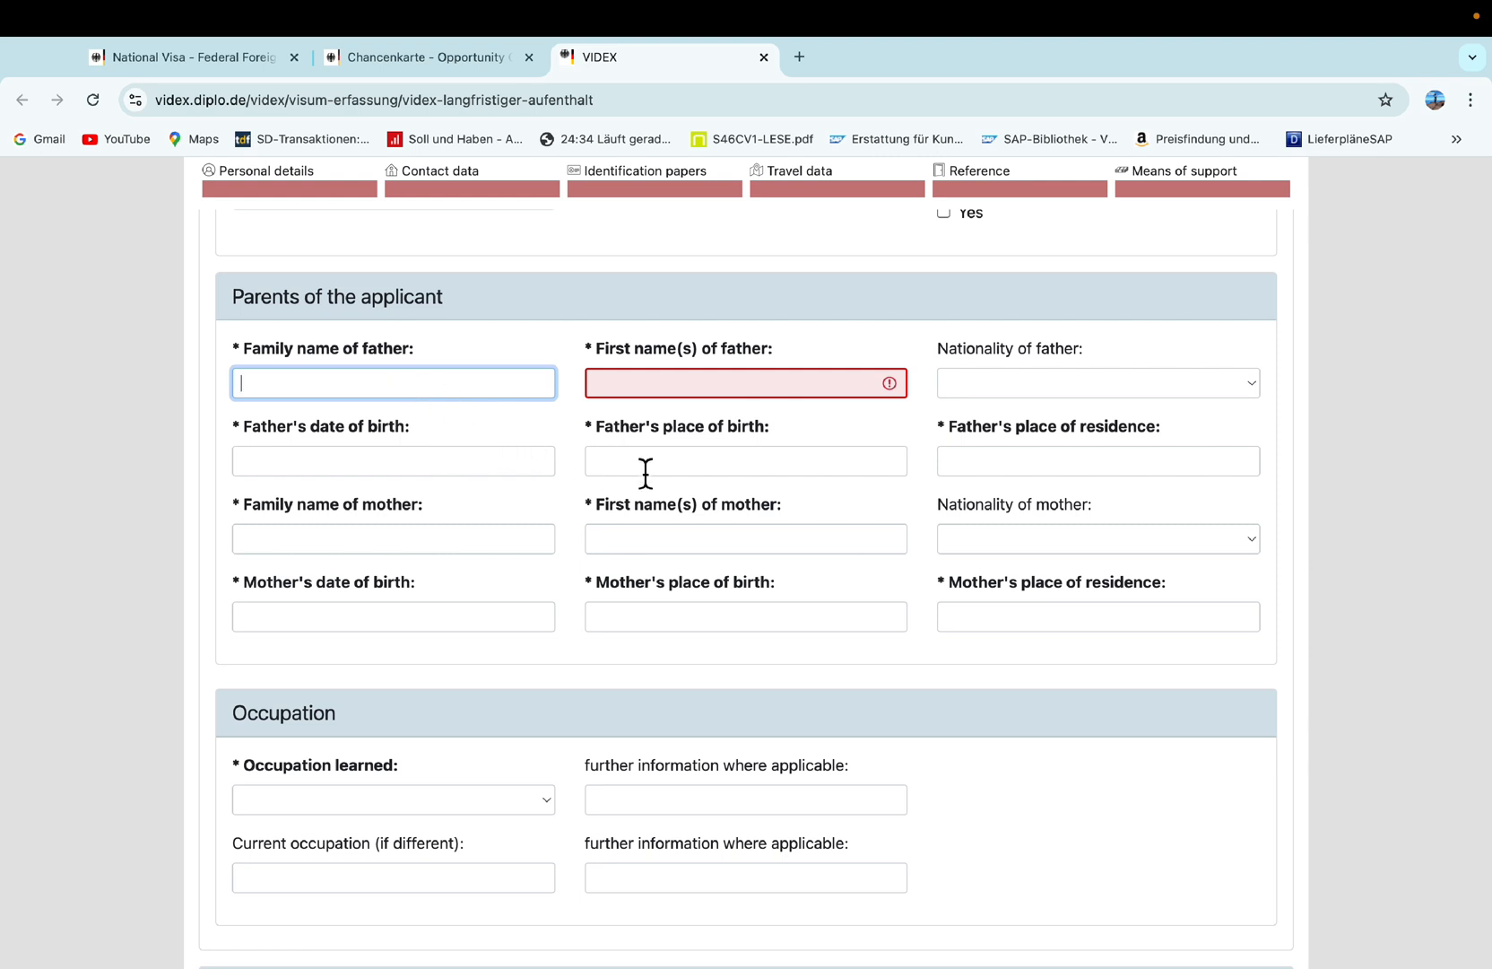
pyautogui.click(704, 471)
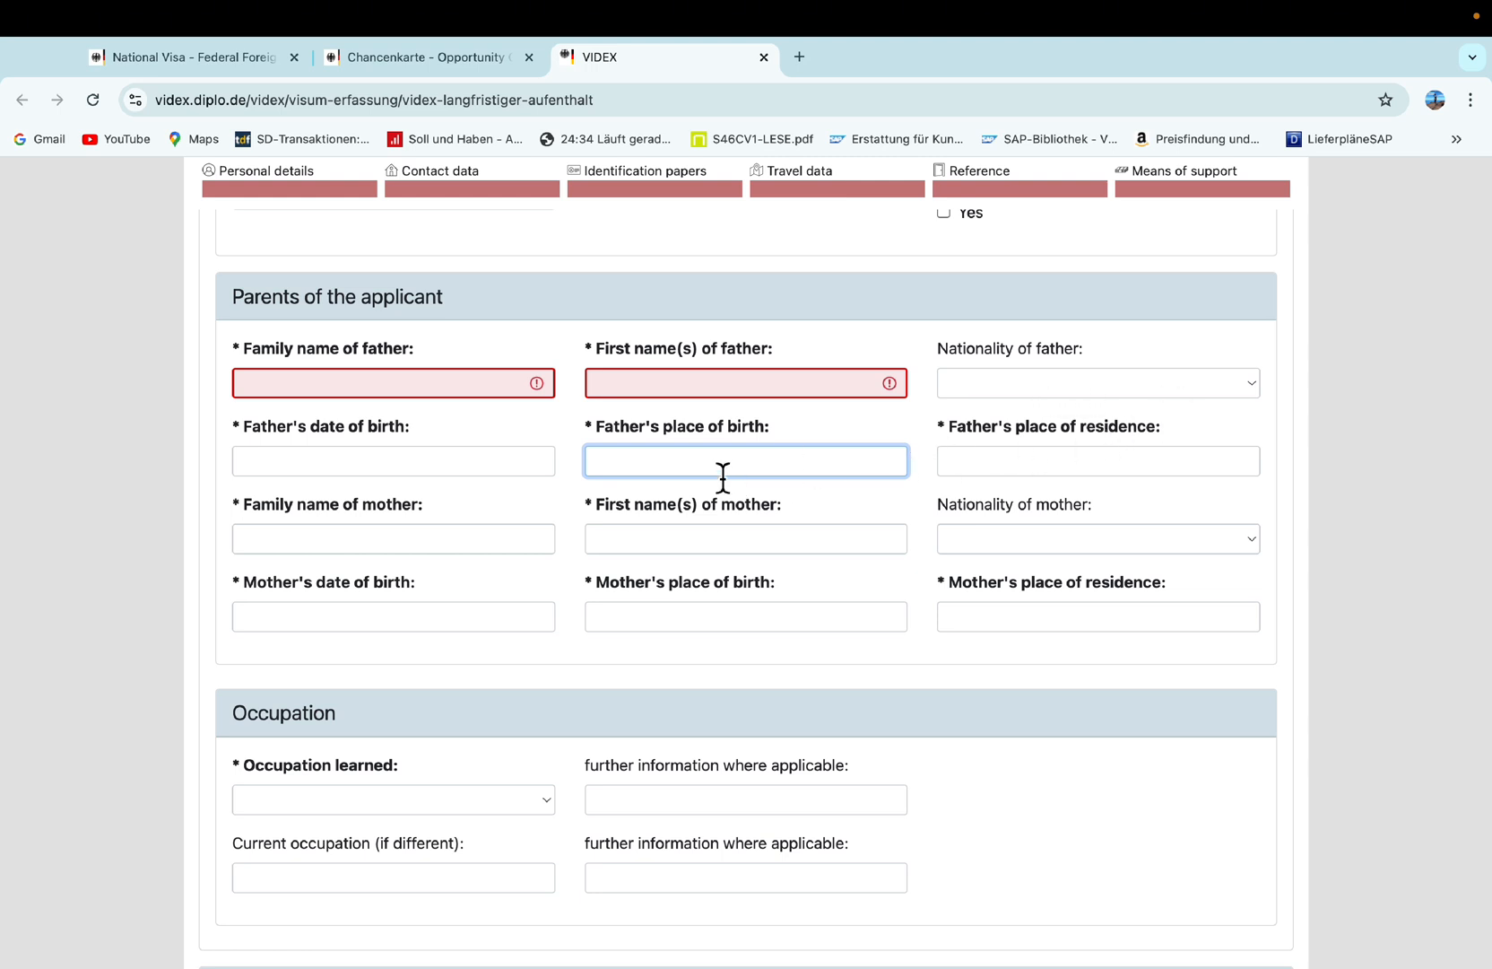
pyautogui.click(270, 471)
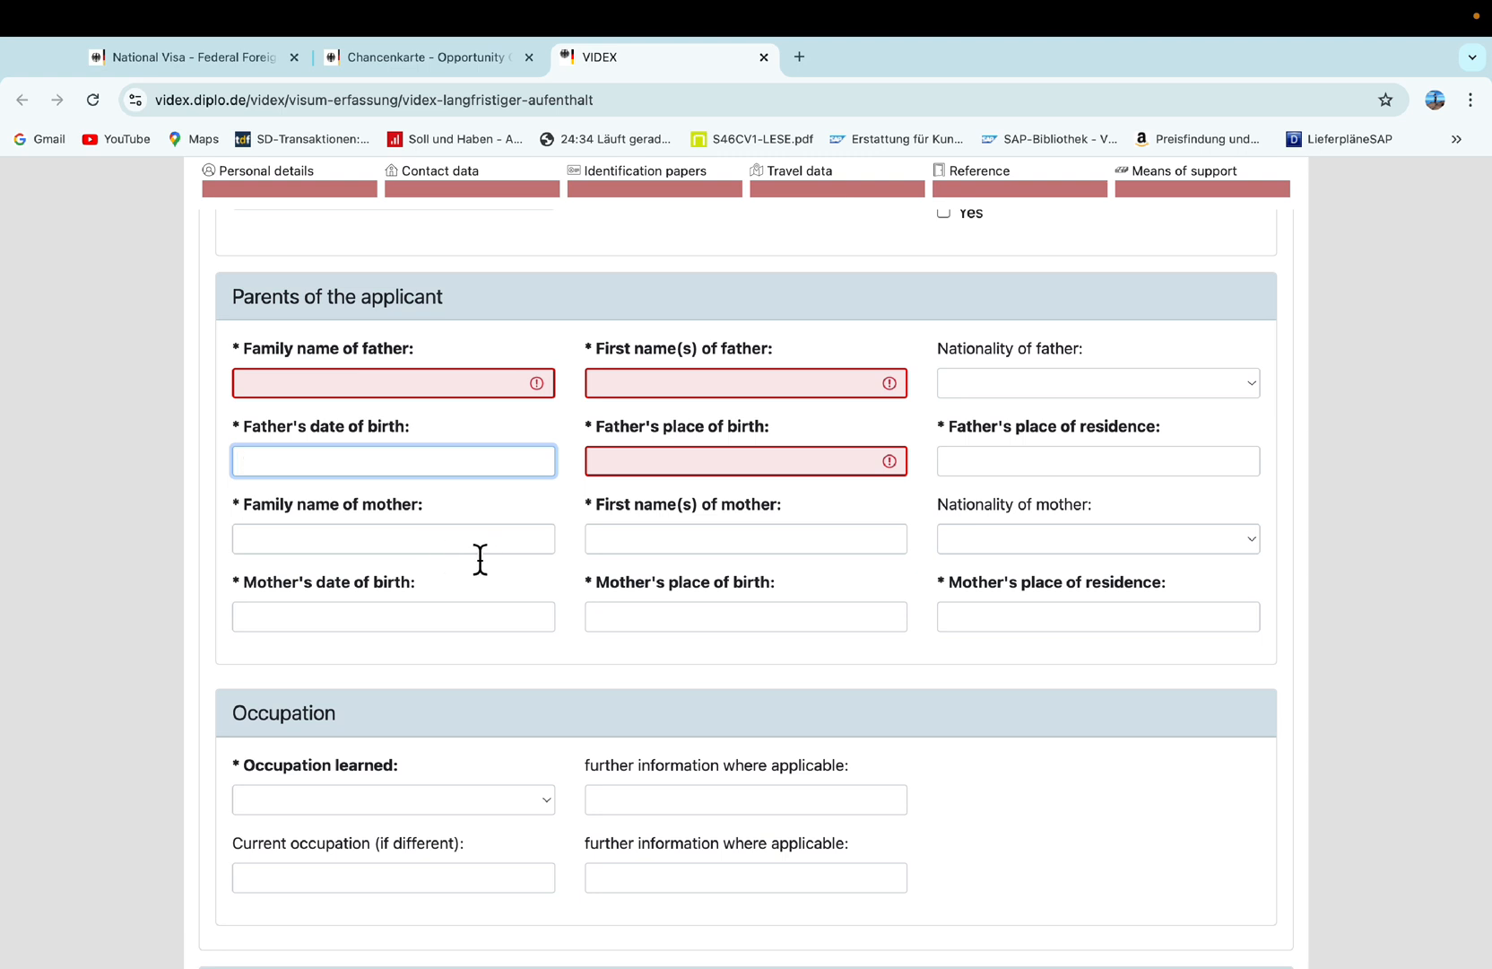
pyautogui.scroll(-1, 480, 558)
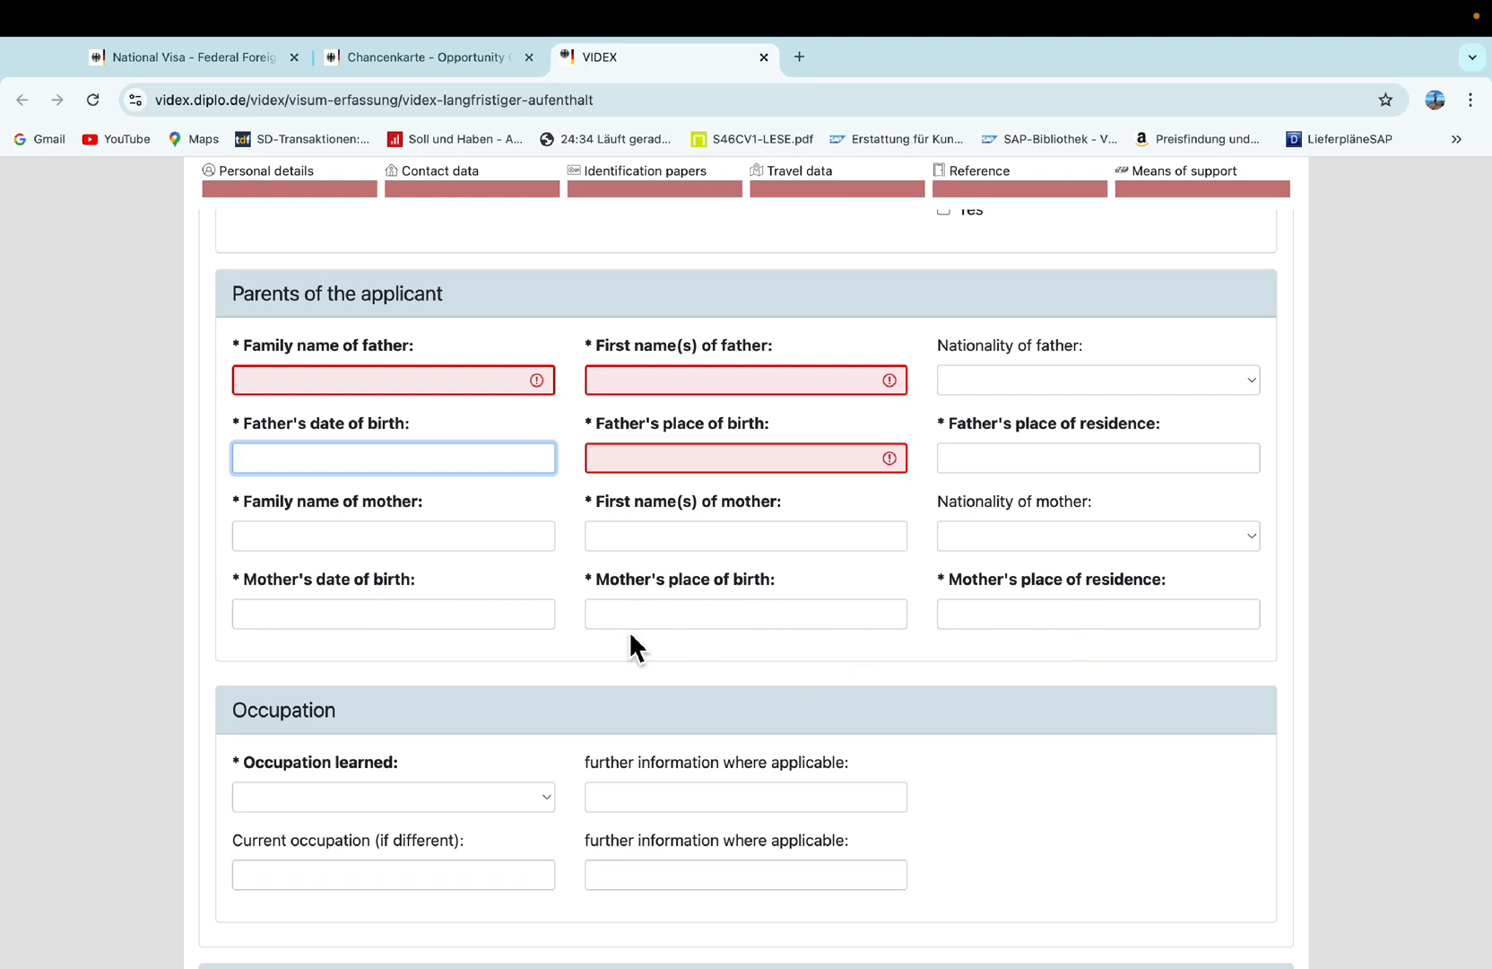
pyautogui.scroll(-4, 629, 642)
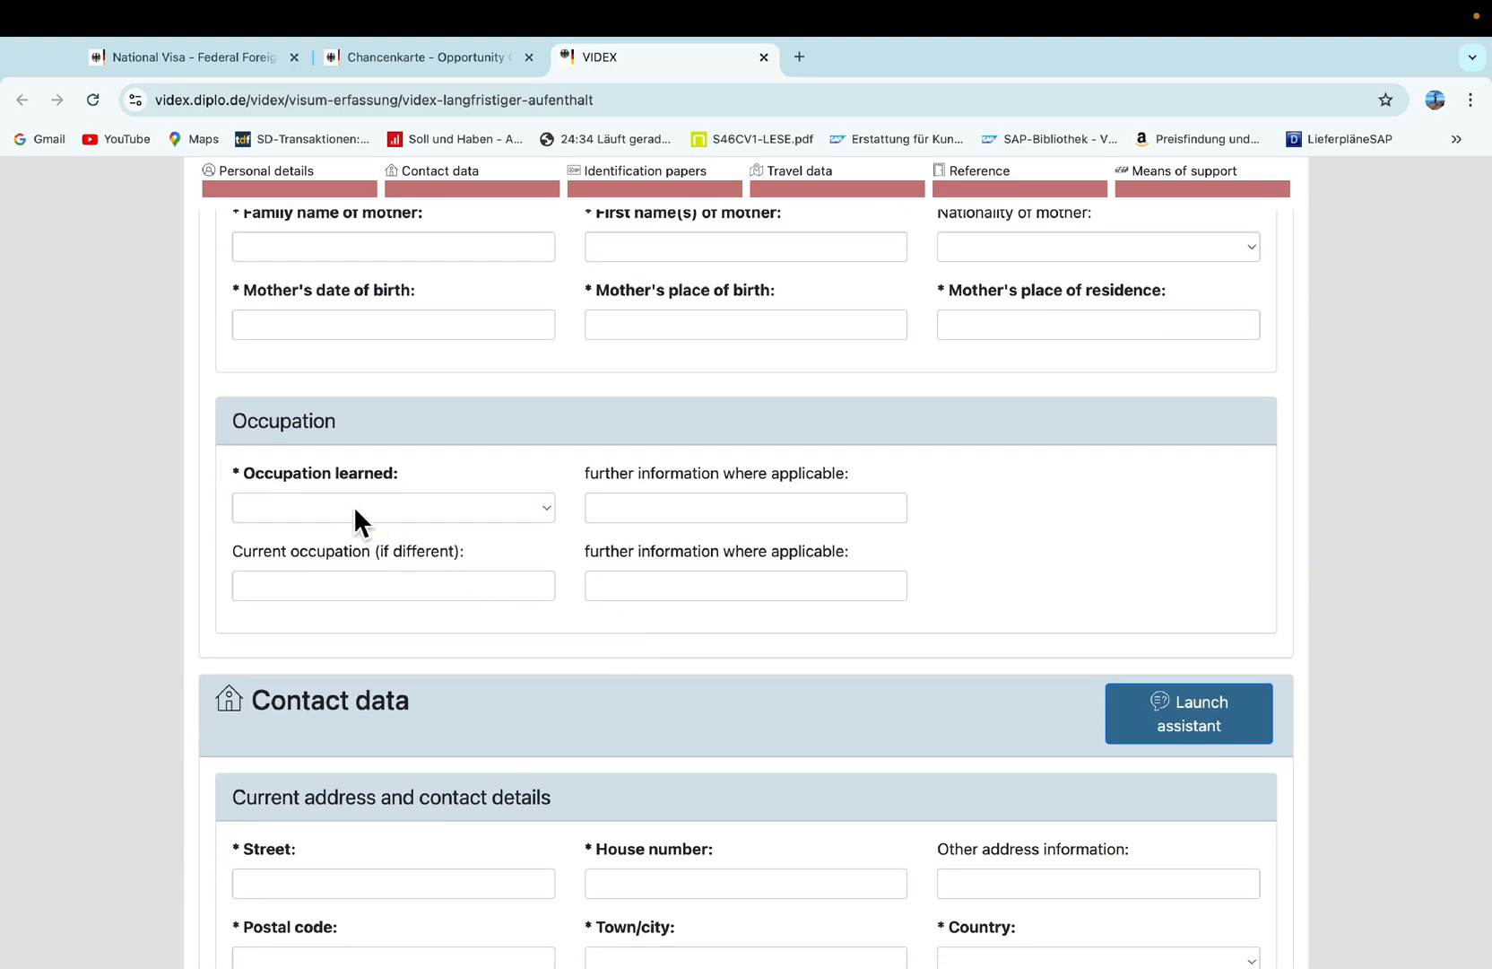
# Pick 'Medical and paramedical profession (doctor, surgeon, nurse, vet)' as occupation learned, after briefly trying Other professions.
pyautogui.scroll(-2, 353, 511)
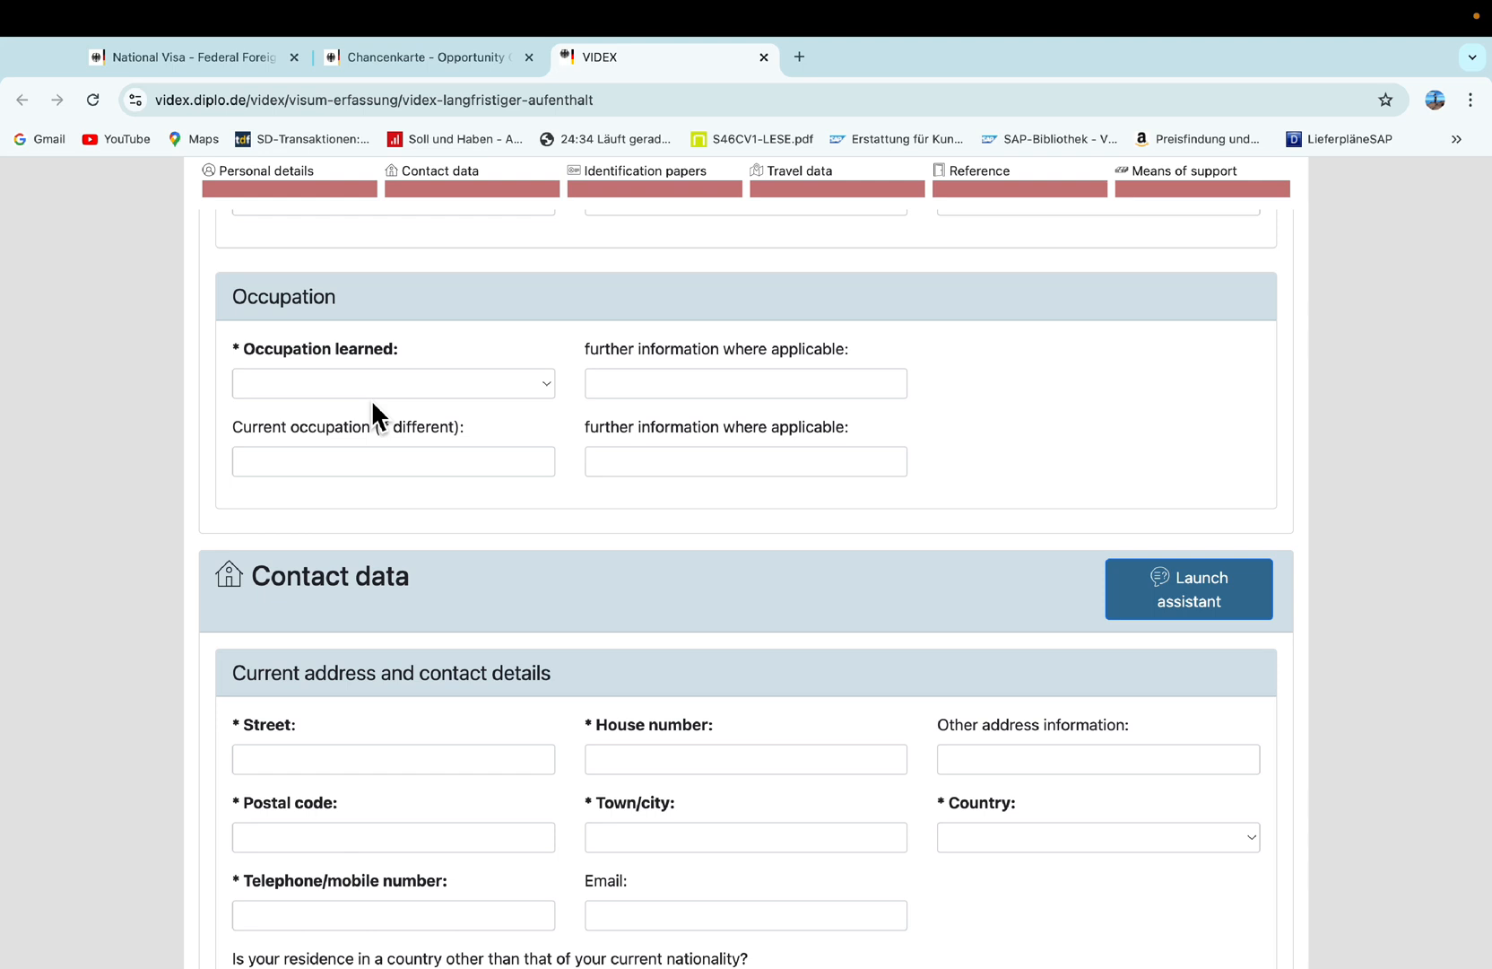
pyautogui.scroll(1, 421, 391)
pyautogui.click(545, 470)
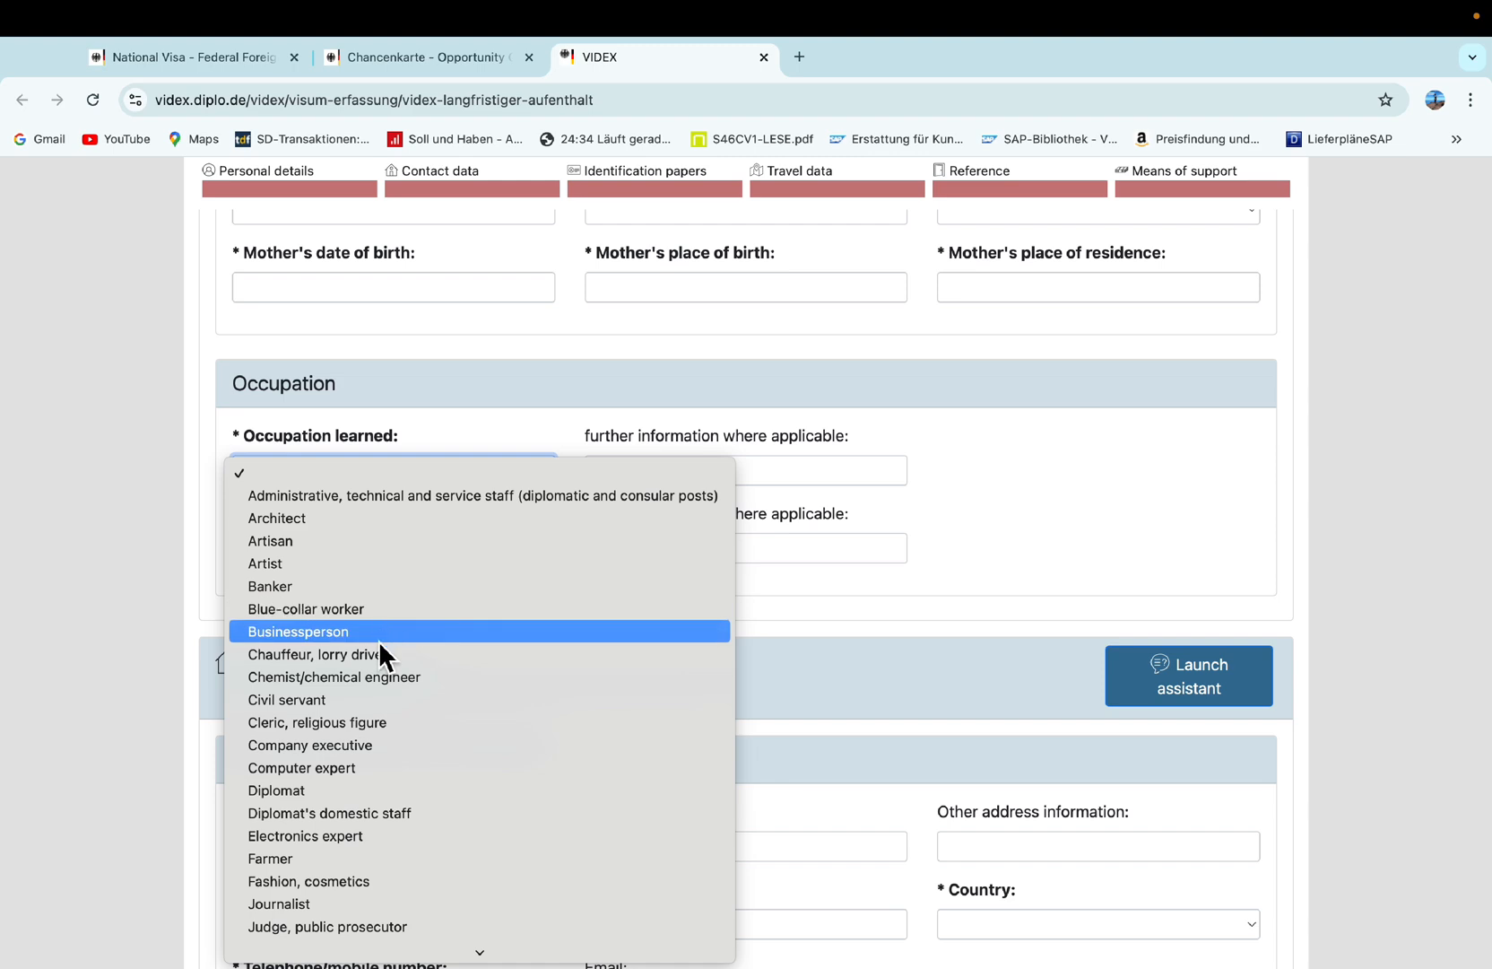
pyautogui.scroll(-5, 382, 641)
pyautogui.scroll(-1, 382, 640)
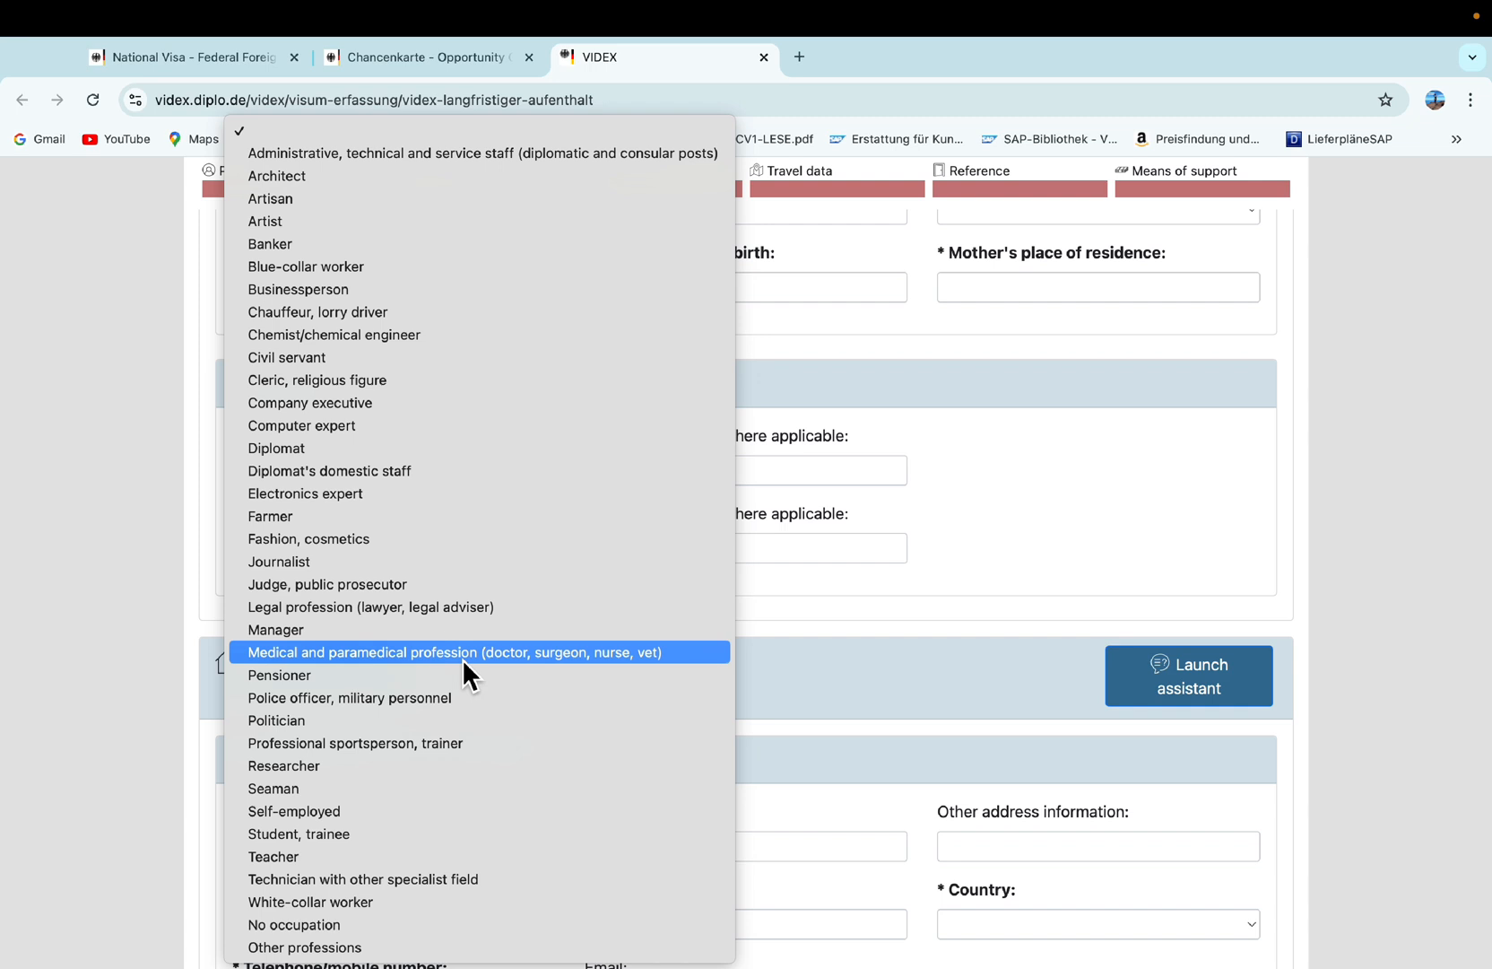
pyautogui.click(318, 652)
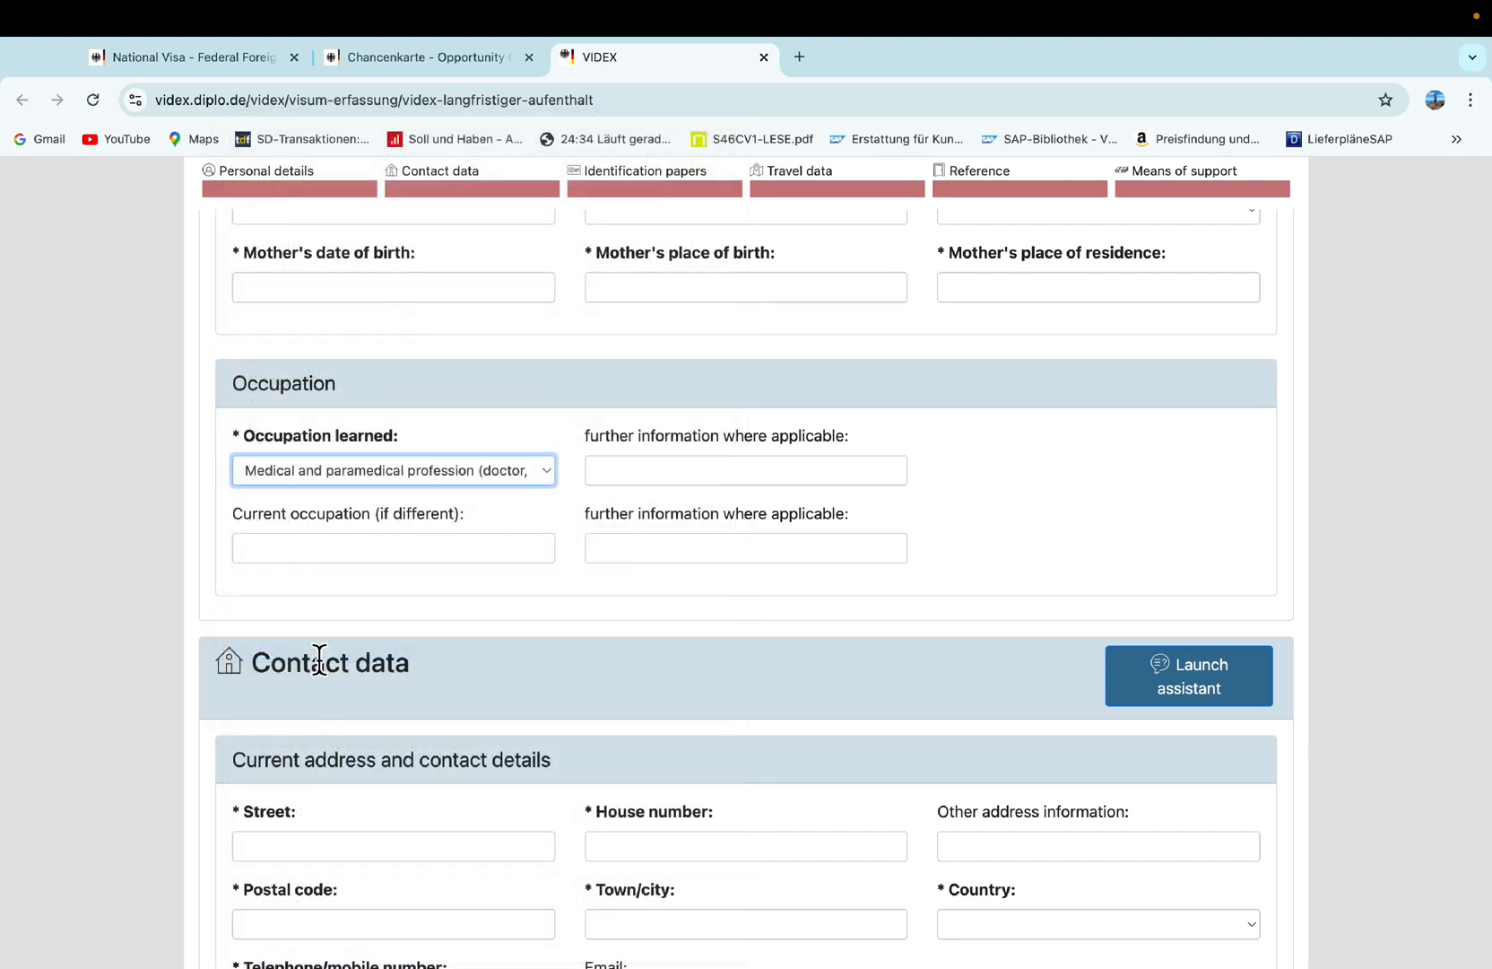
pyautogui.click(545, 472)
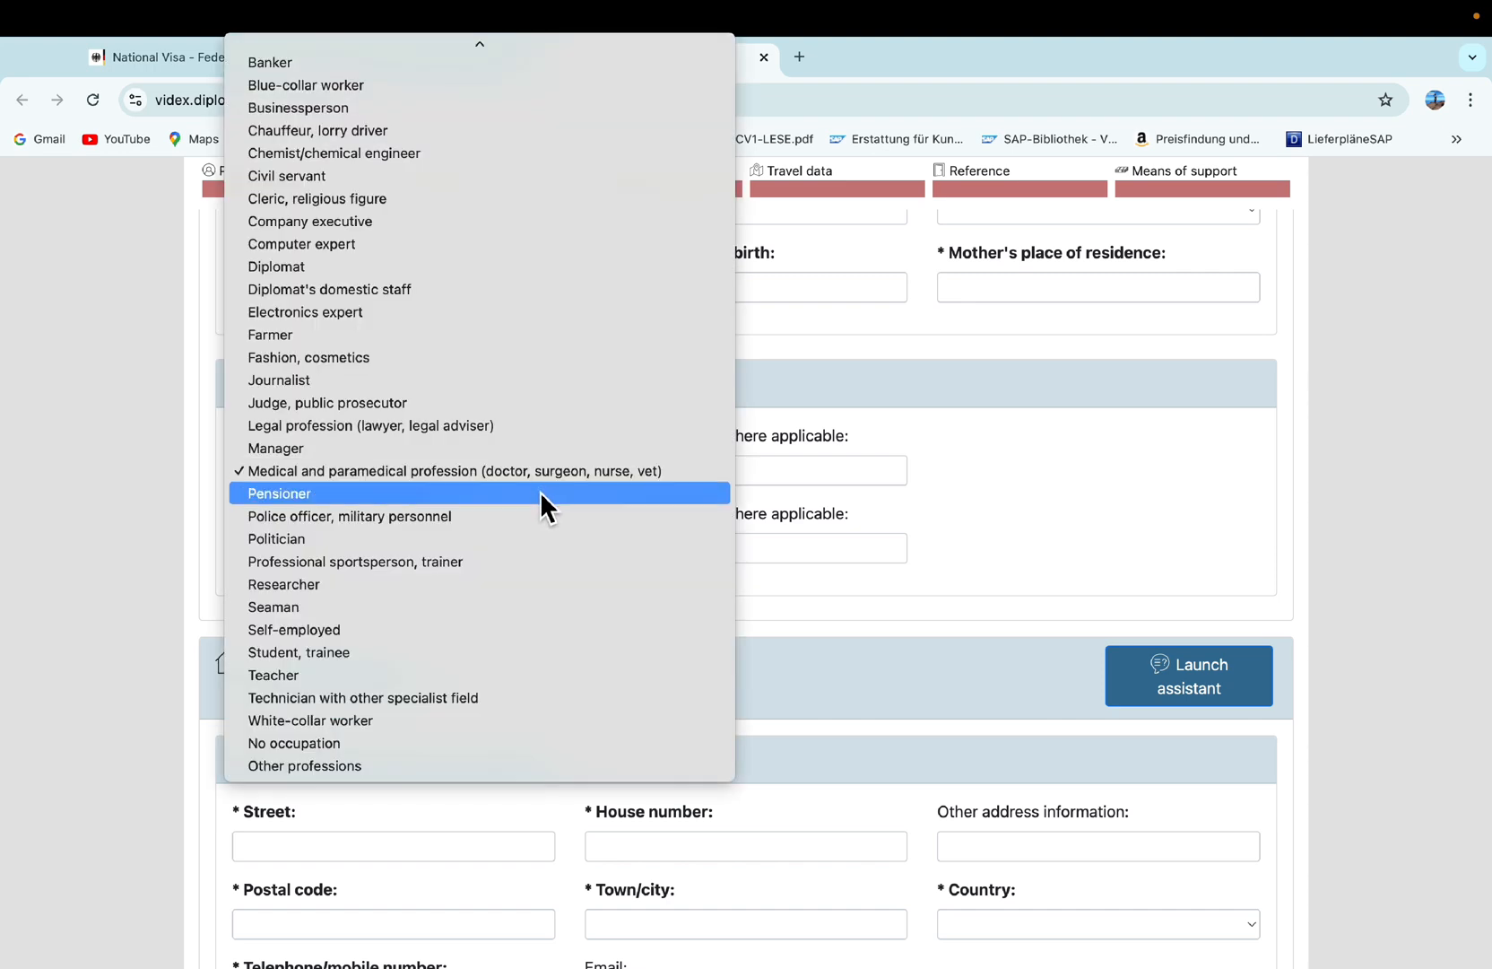
pyautogui.click(302, 762)
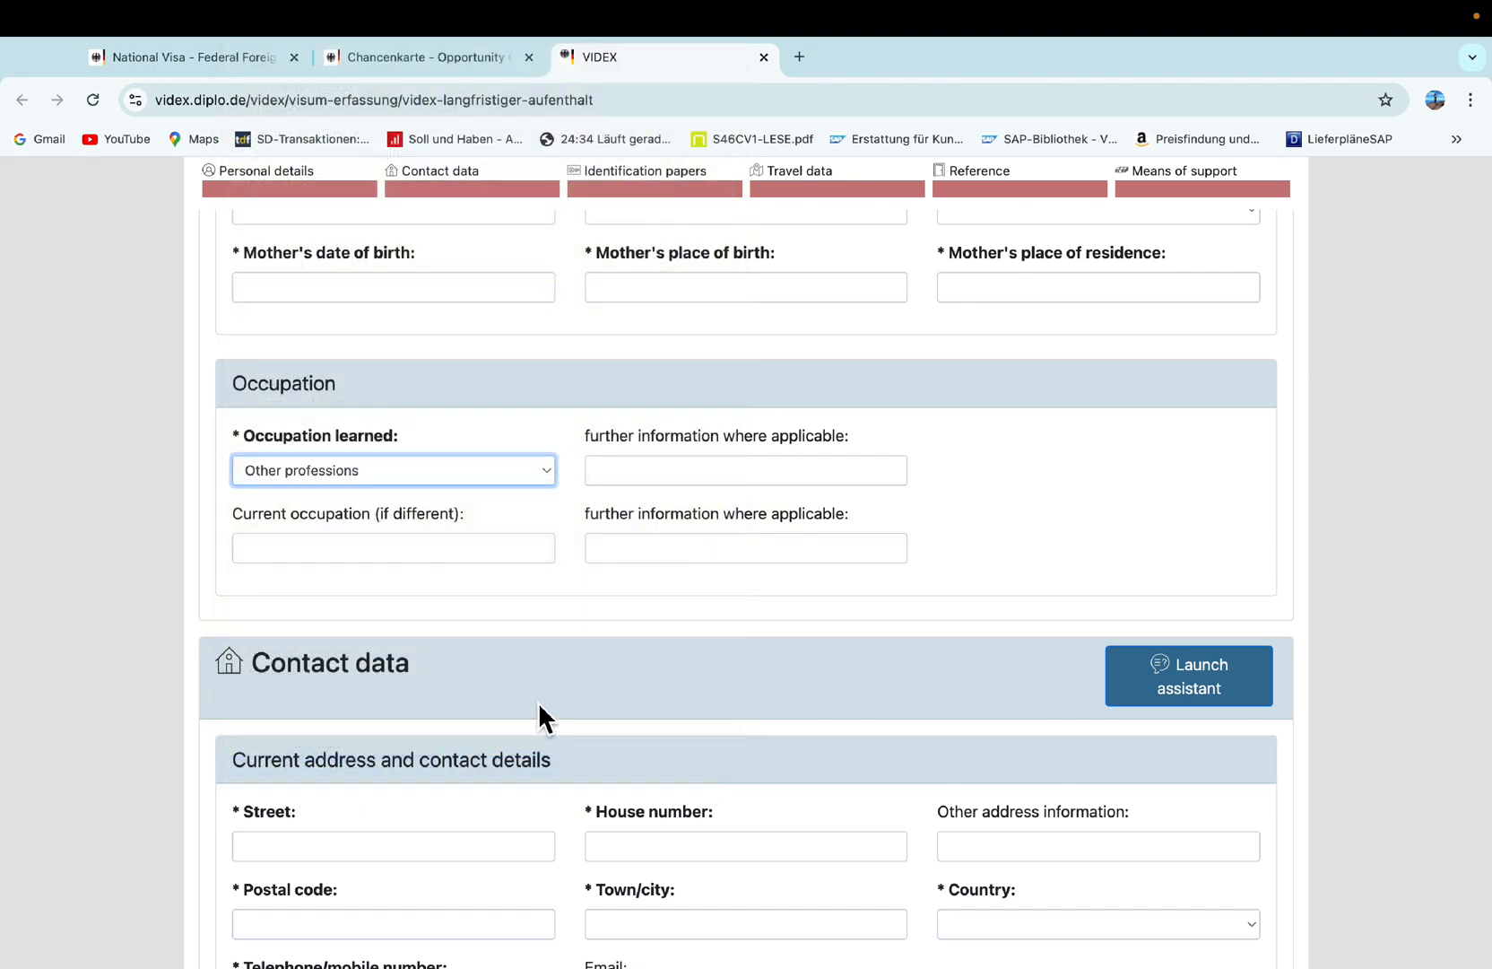
pyautogui.click(376, 549)
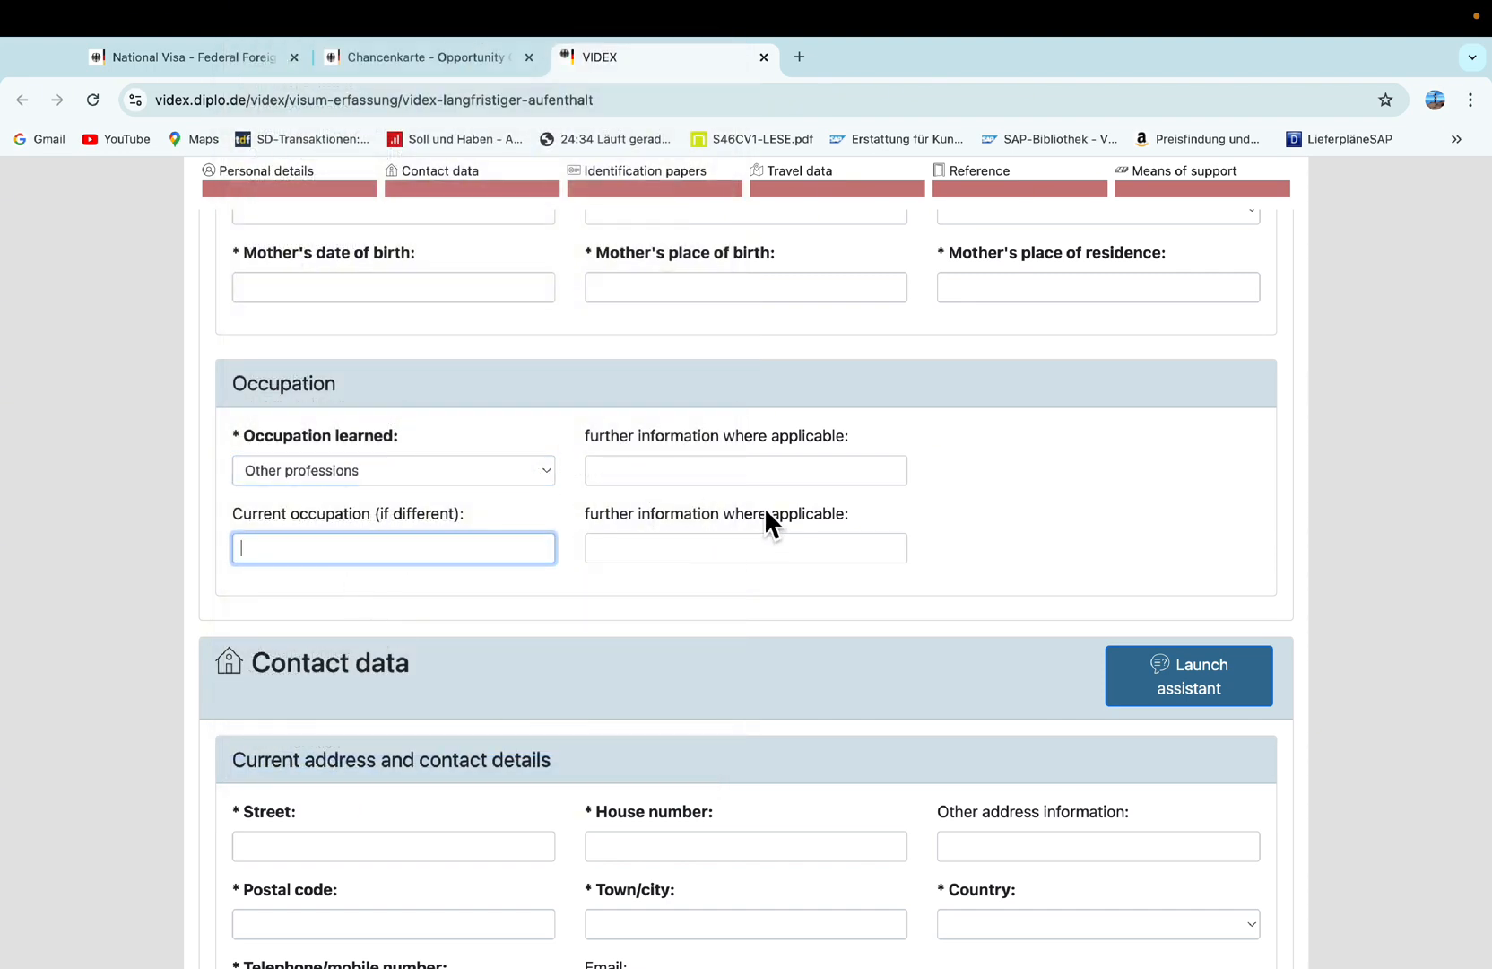
pyautogui.click(502, 469)
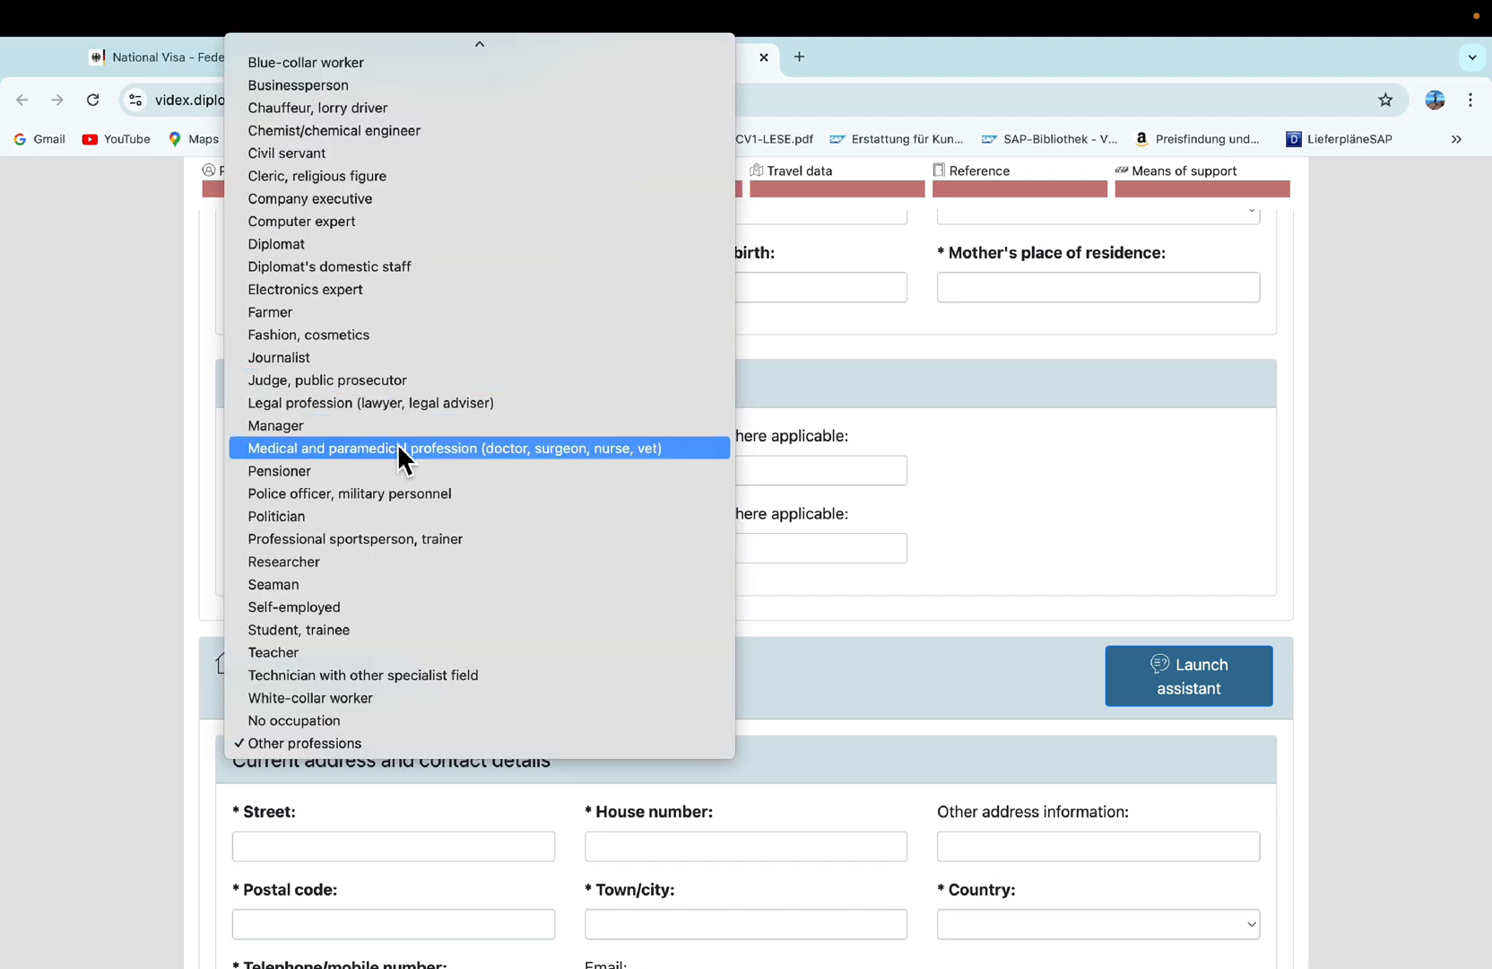
pyautogui.click(421, 456)
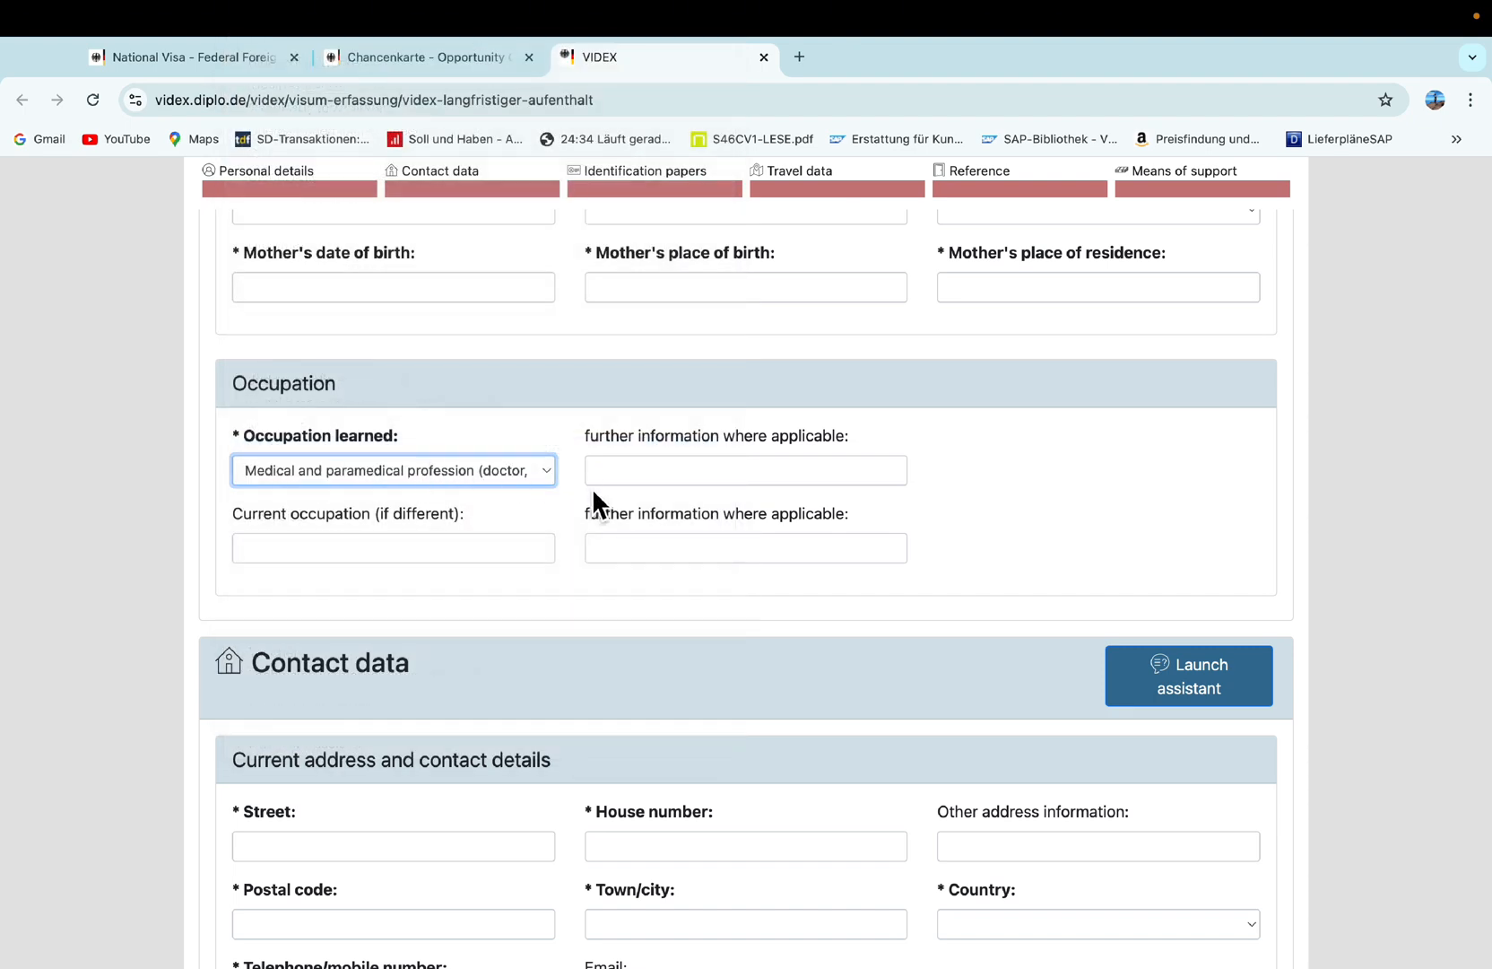
# Fill in the current address's street, house number and postal code, correcting a mistyped postal code.
pyautogui.scroll(-2, 402, 596)
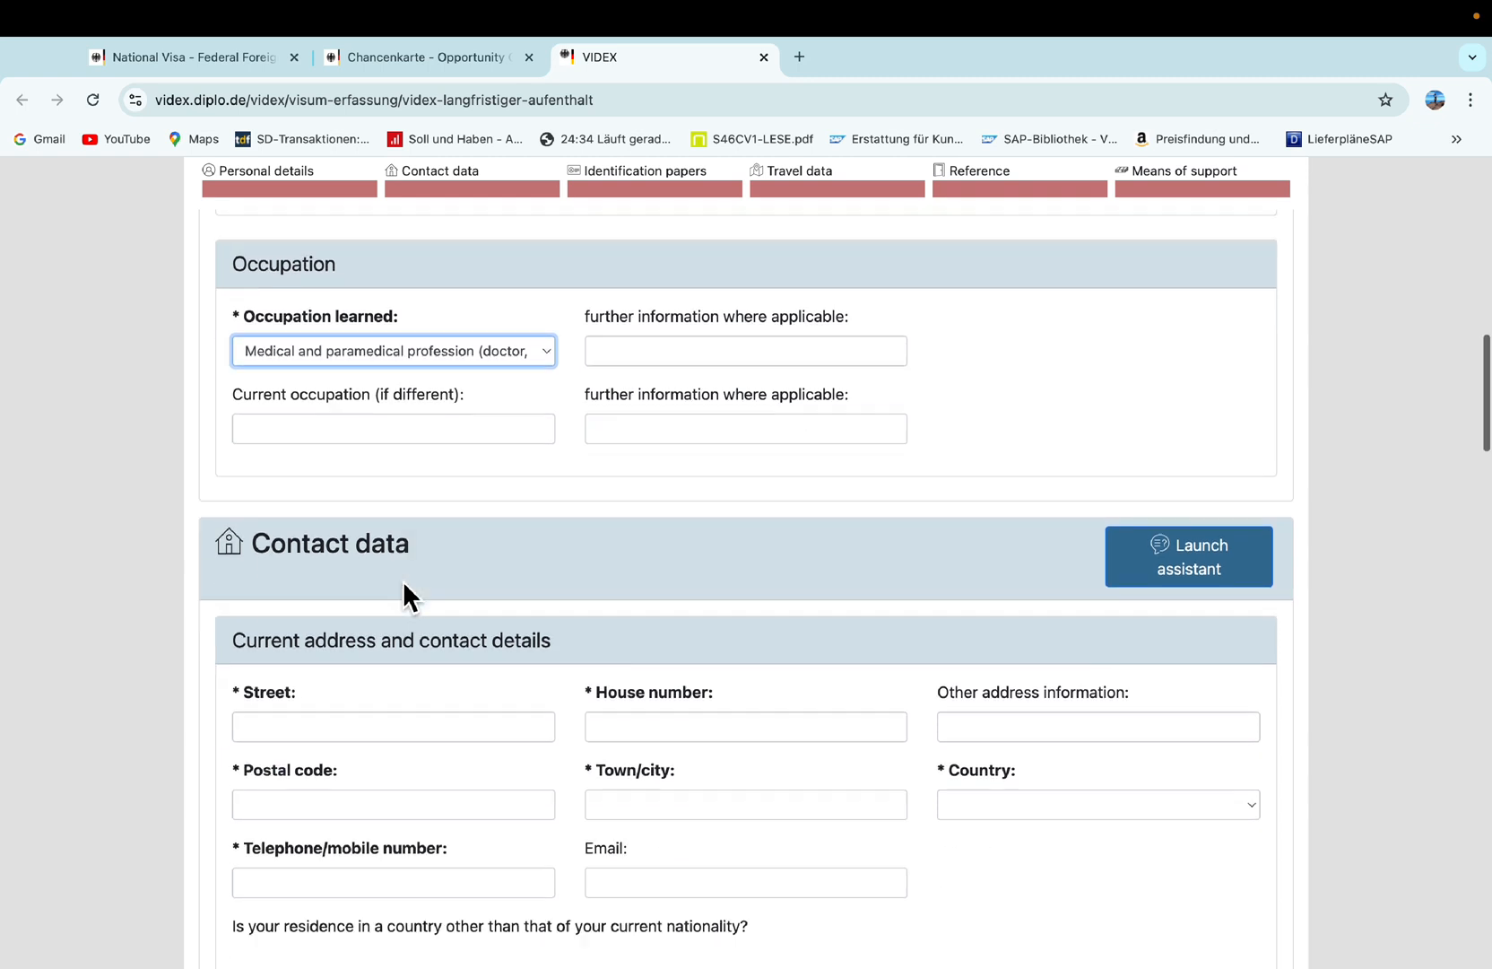
pyautogui.scroll(-1, 370, 665)
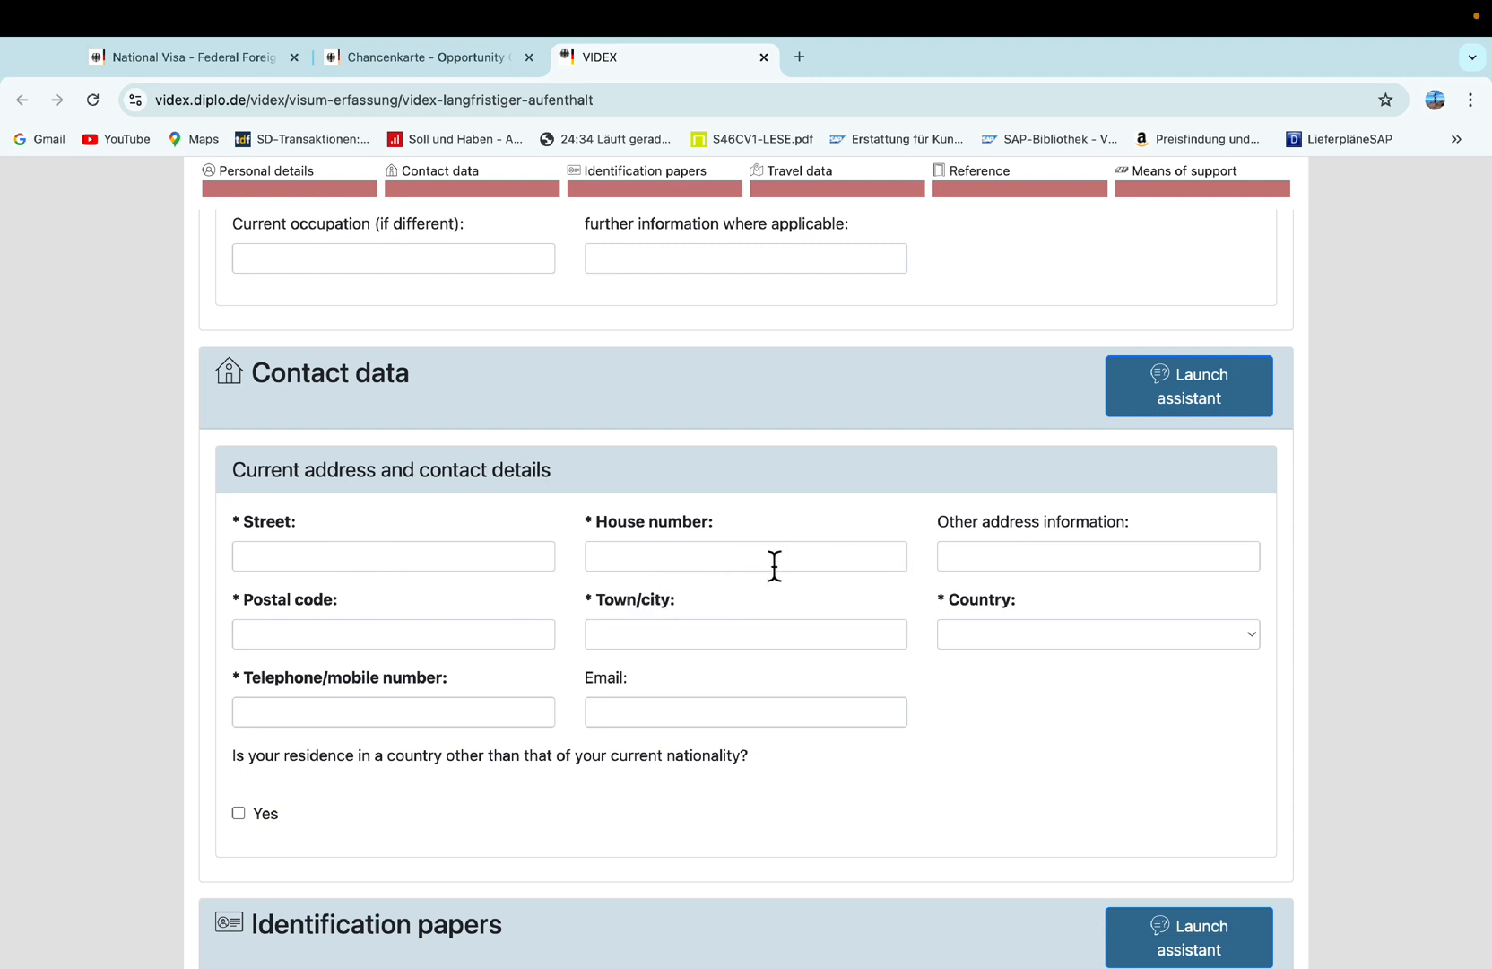
pyautogui.click(1022, 557)
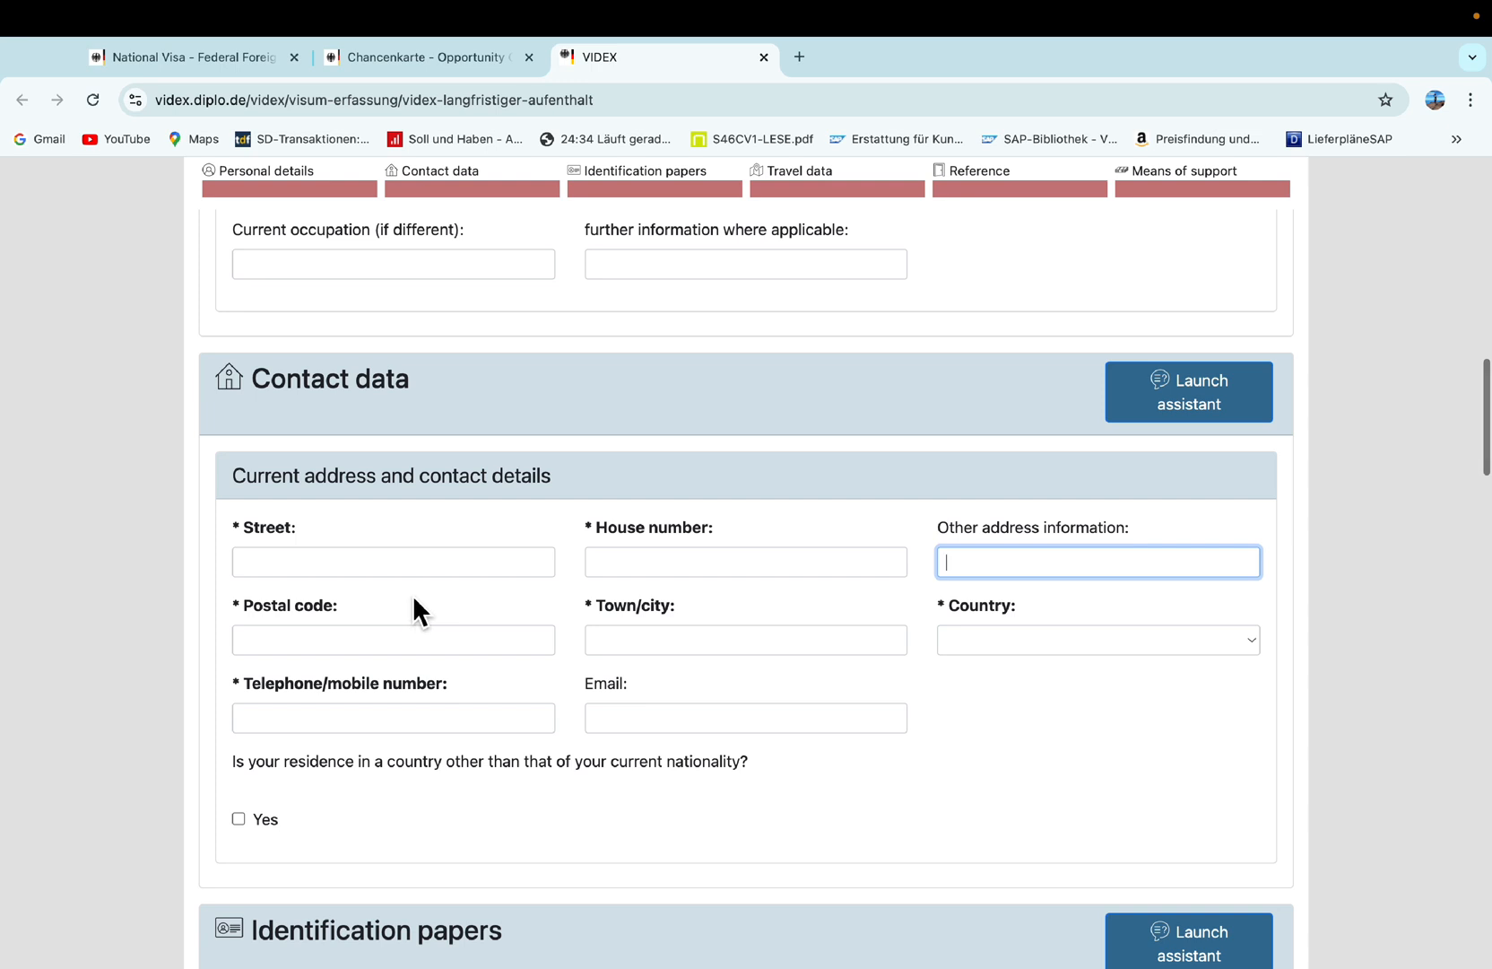
pyautogui.click(484, 570)
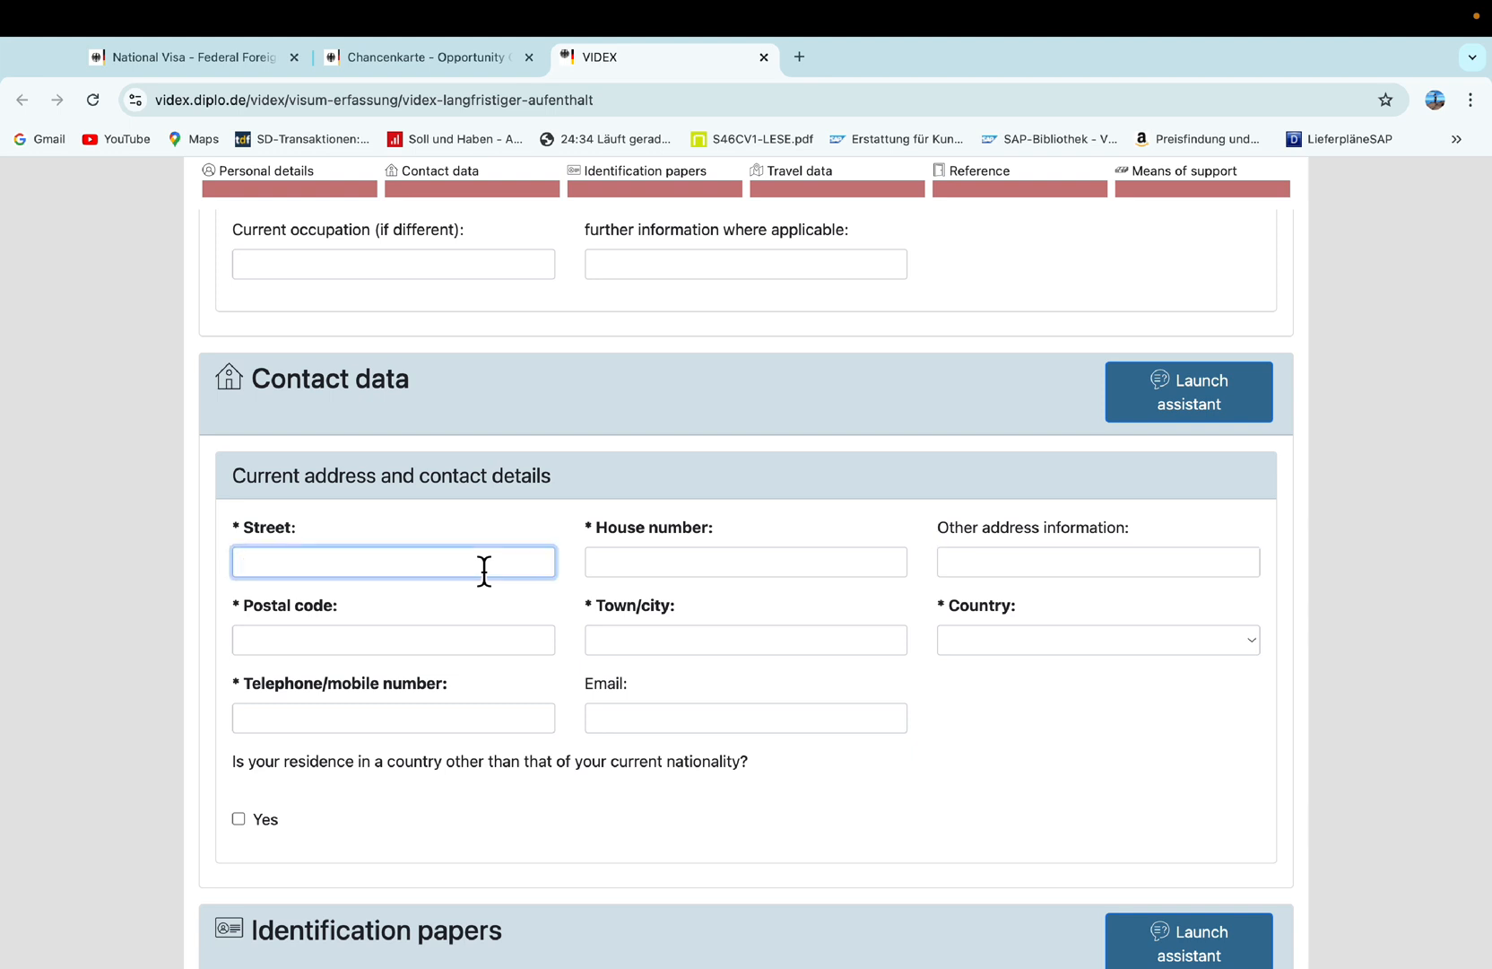
pyautogui.write('ABC')
pyautogui.click(807, 574)
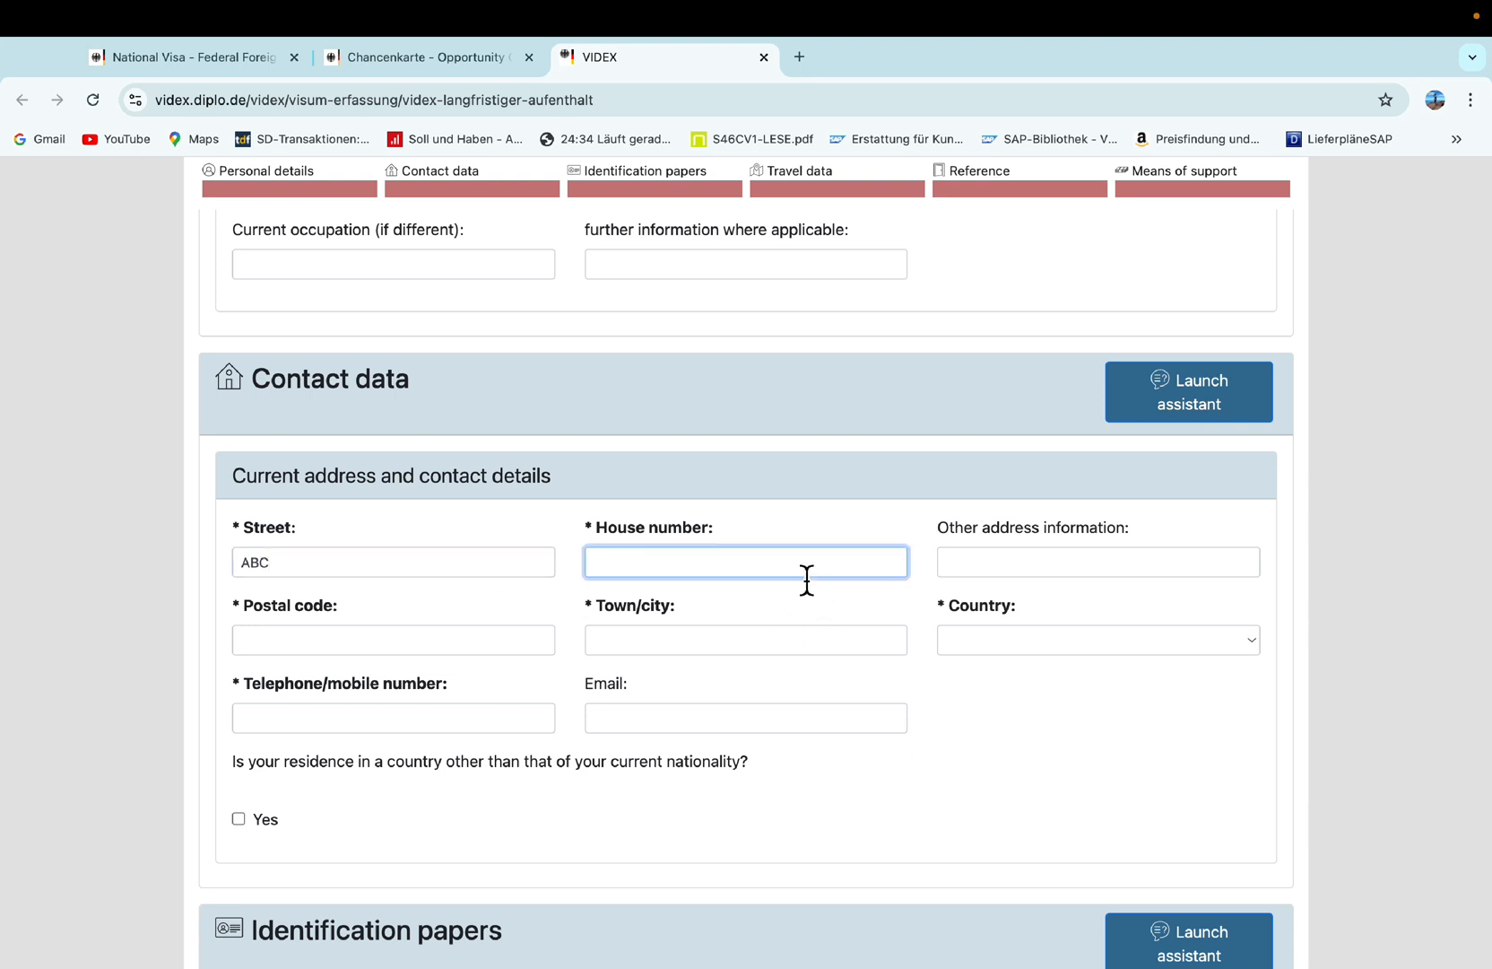
pyautogui.write('3')
pyautogui.click(399, 638)
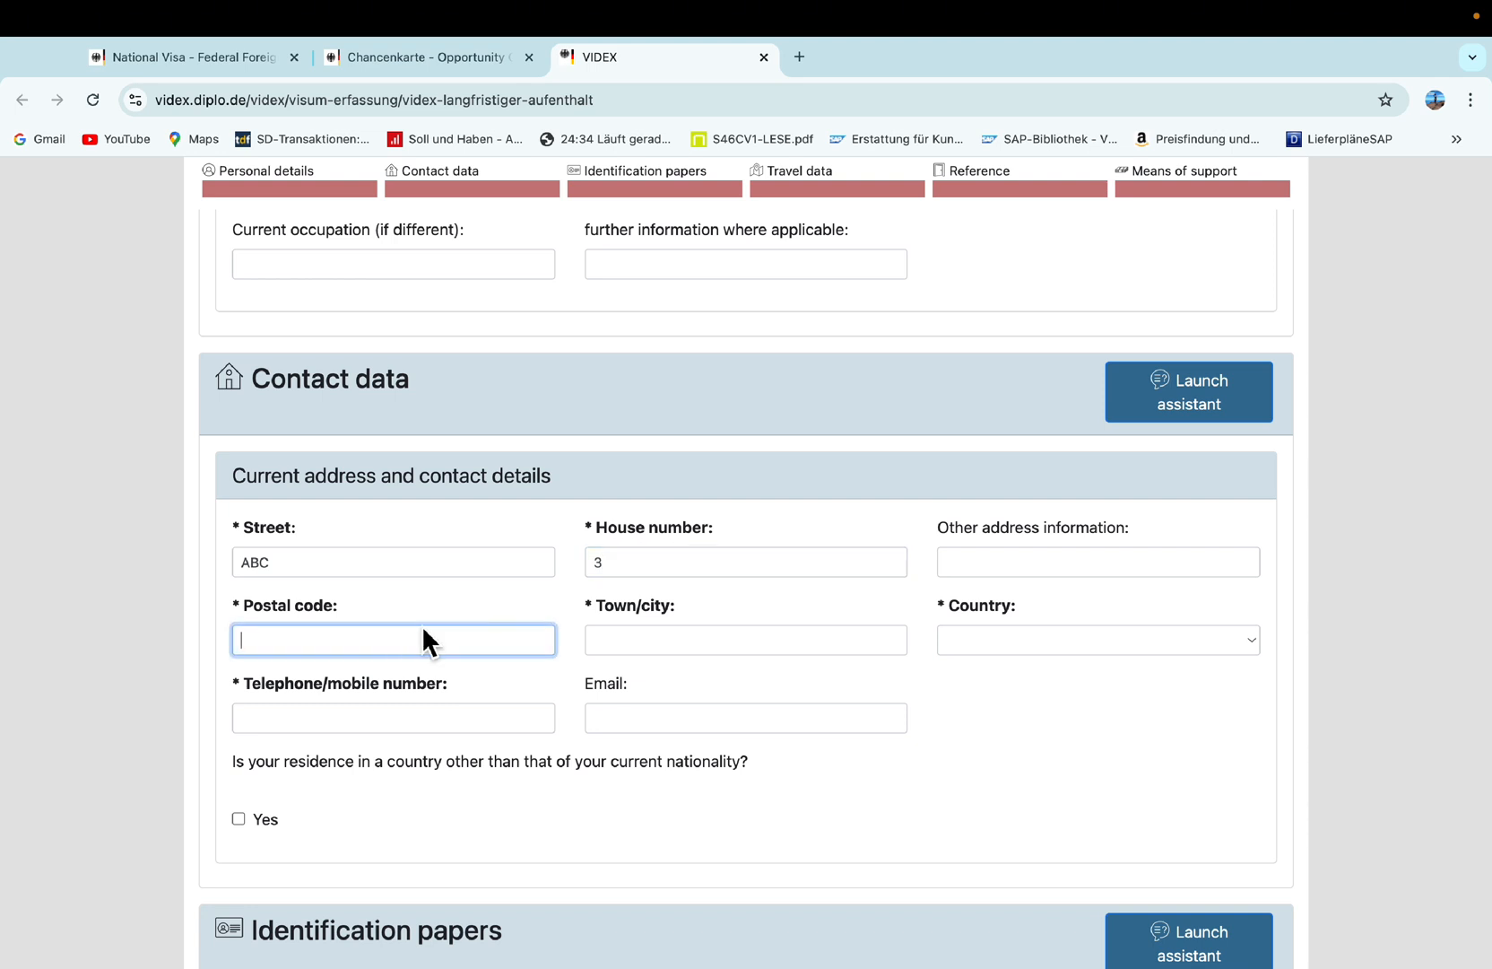
pyautogui.write('AA')
pyautogui.write('0018')
pyautogui.press('BackSpace')
pyautogui.press('BackSpace')
pyautogui.press('BackSpace')
pyautogui.press('BackSpace')
pyautogui.press('BackSpace')
pyautogui.press('BackSpace')
pyautogui.write('110018')
pyautogui.click(721, 653)
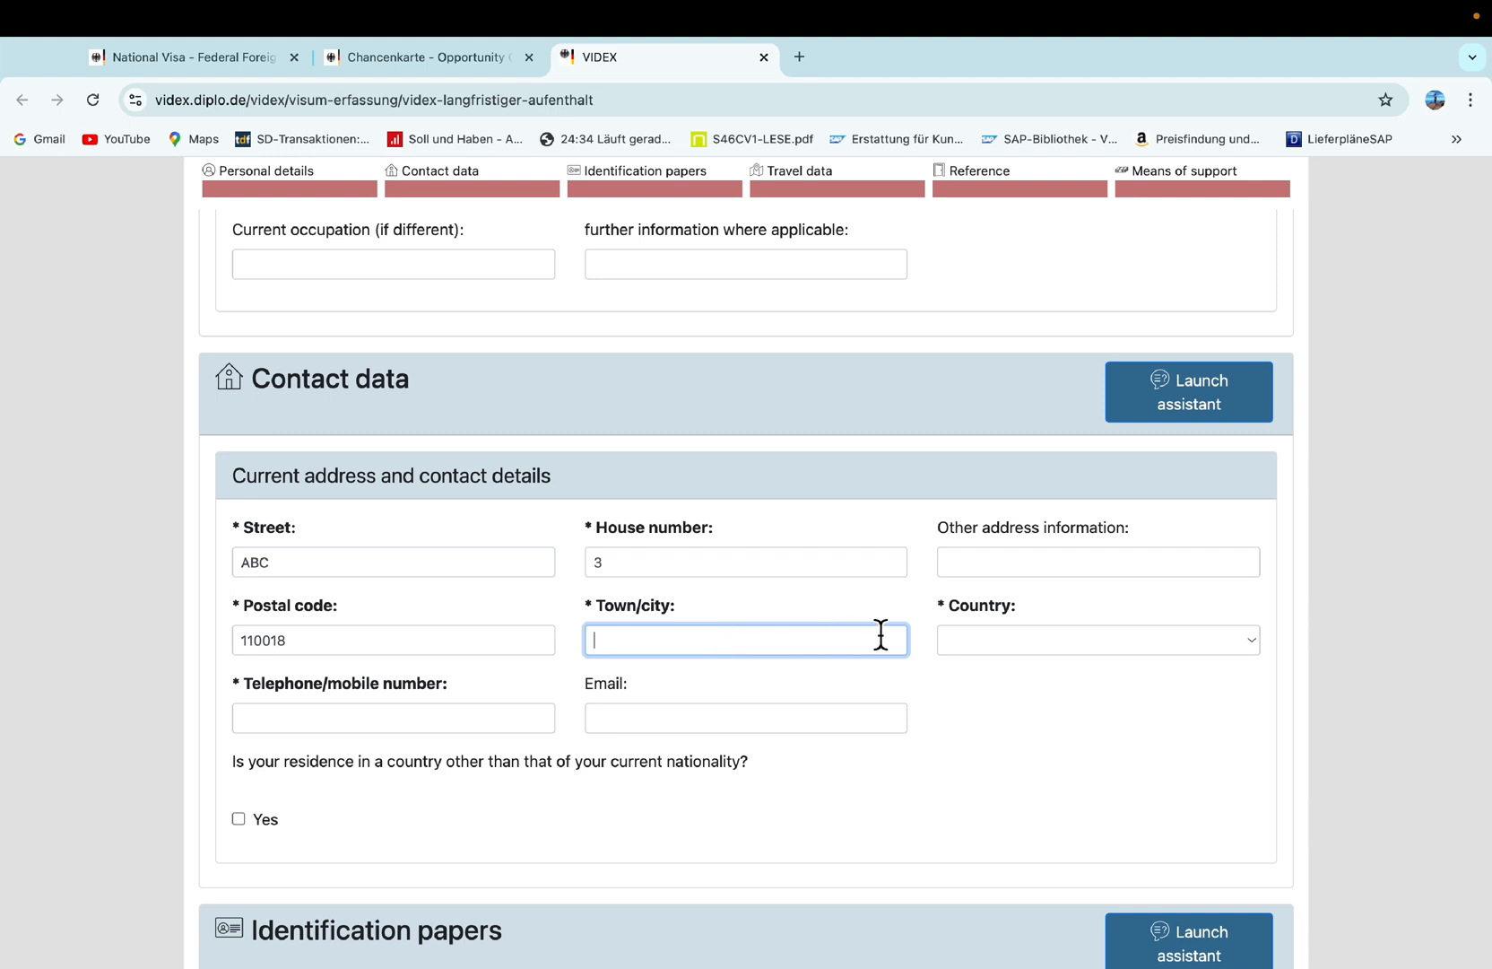
# Set India as the country in the contact details.
pyautogui.click(977, 640)
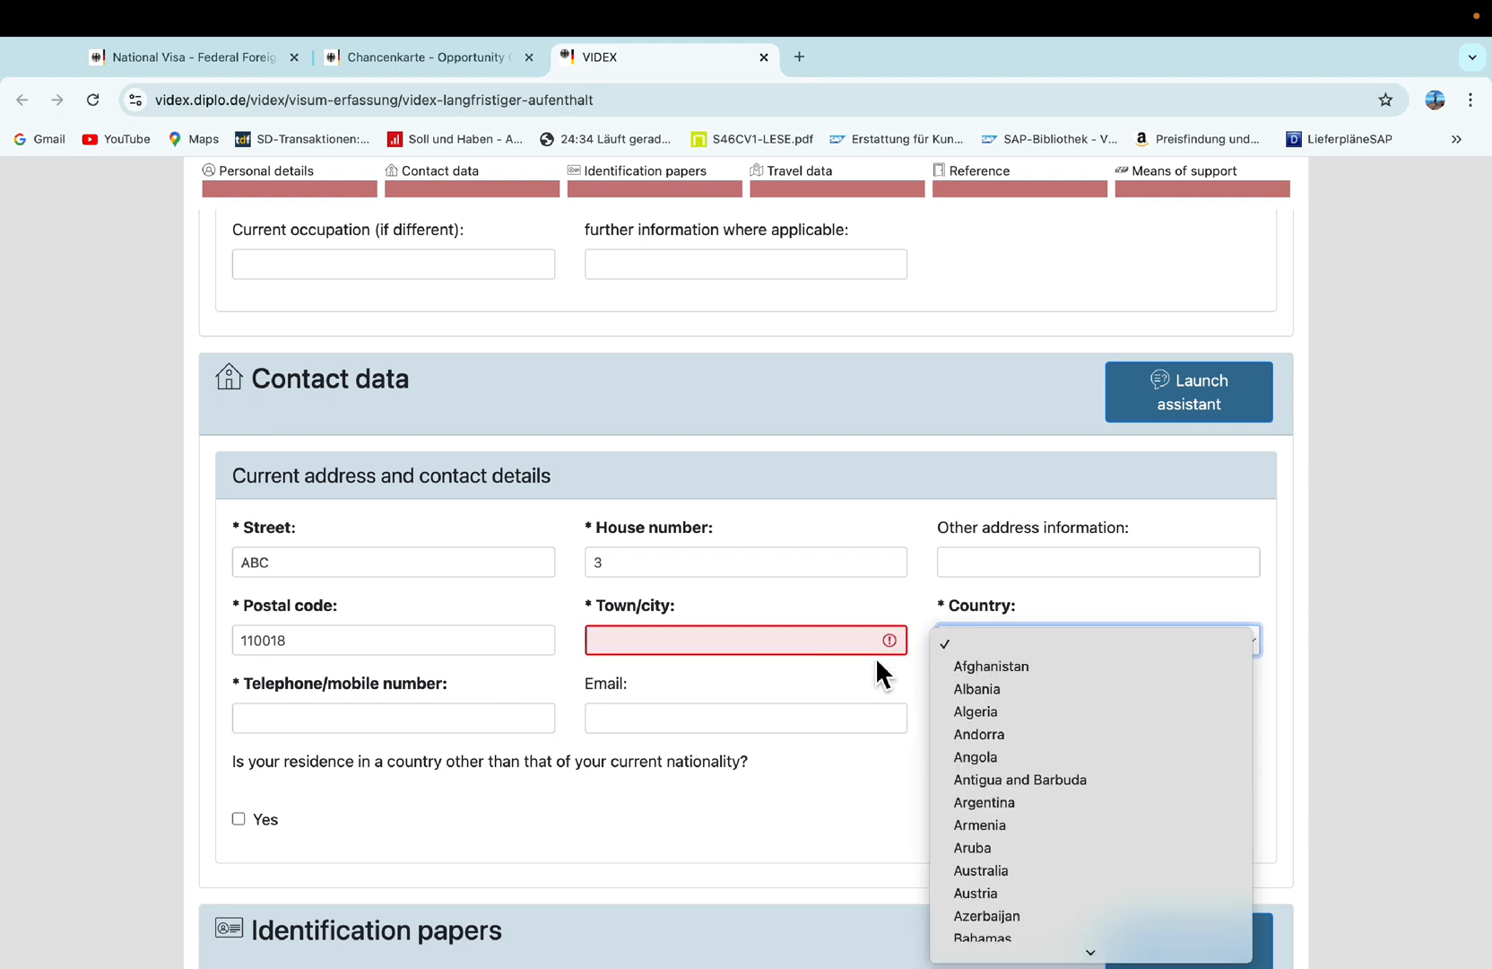
pyautogui.scroll(-10, 1029, 779)
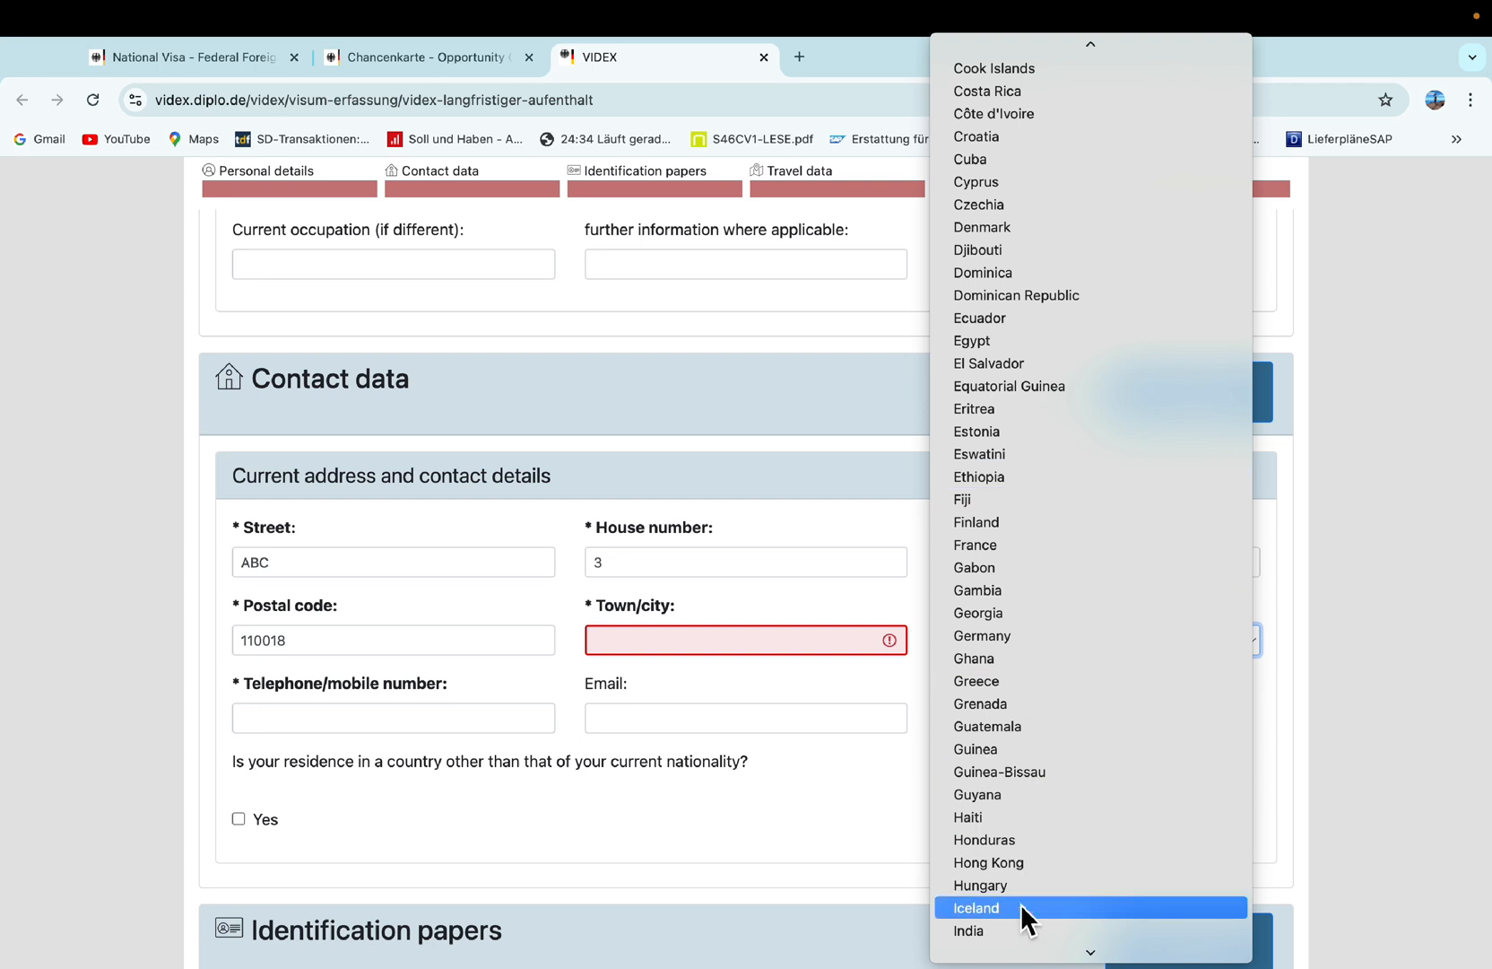
pyautogui.click(1016, 933)
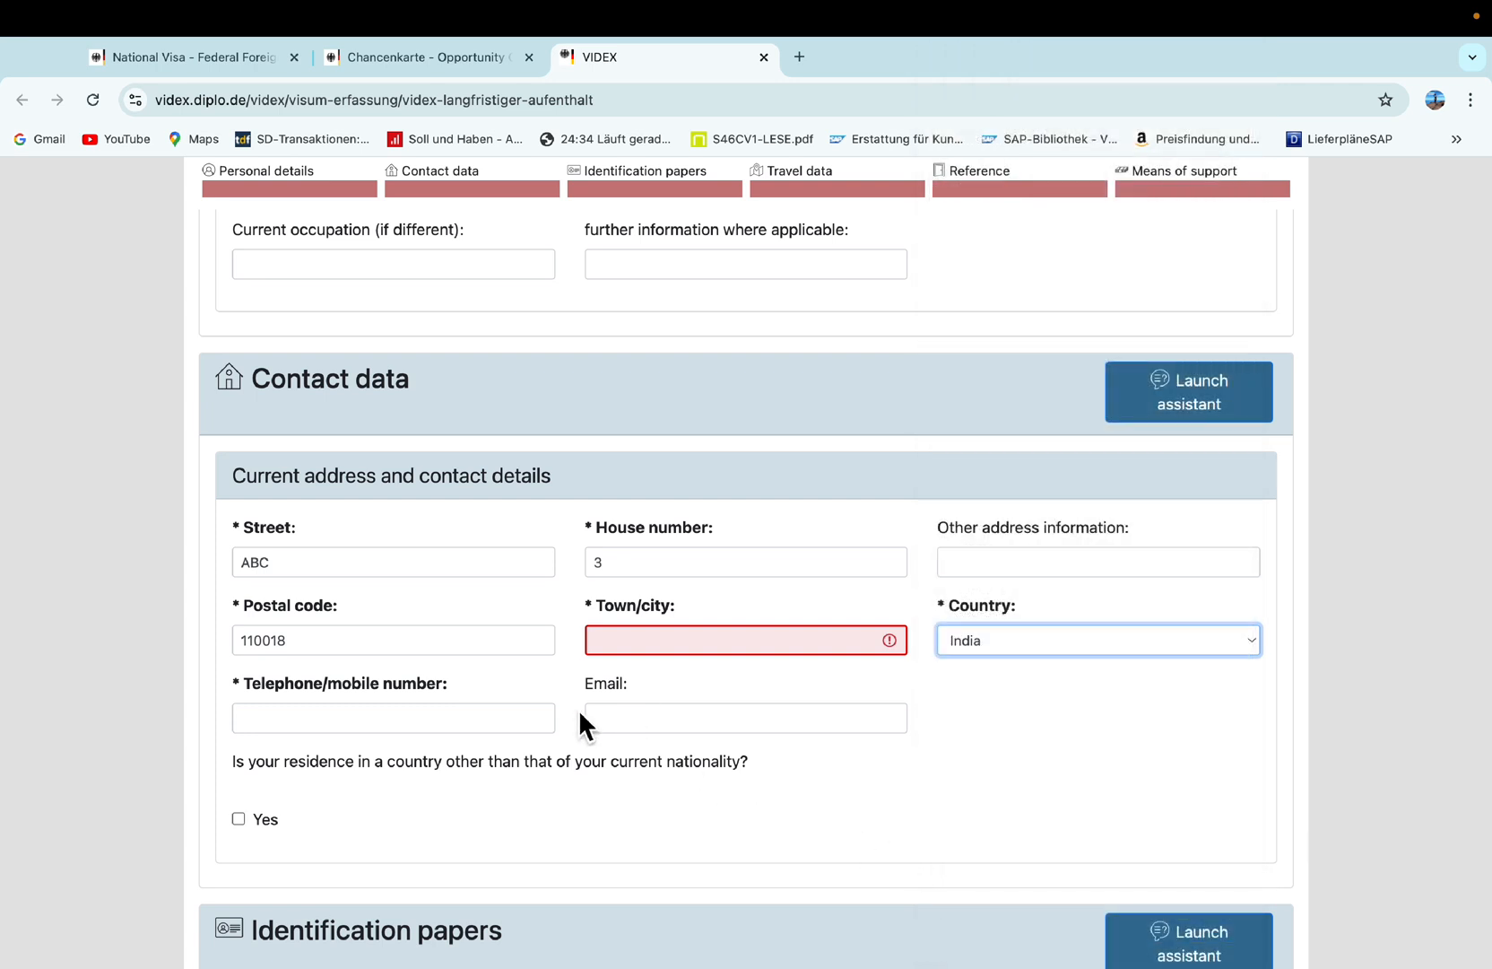
# Enter 12345 as the telephone/mobile number.
pyautogui.click(470, 726)
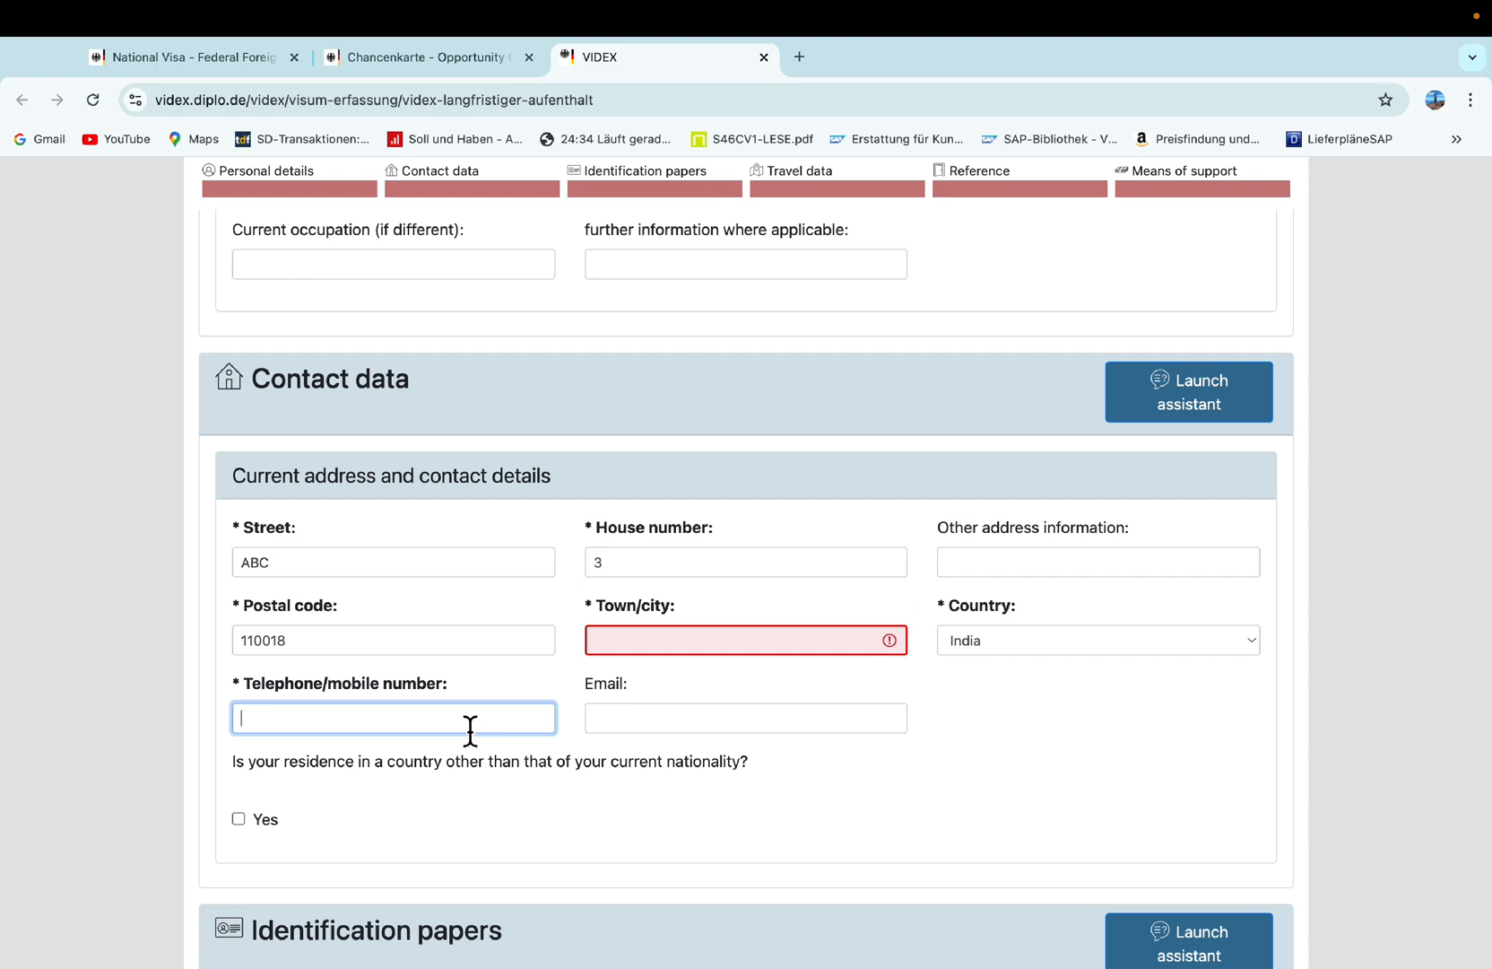
pyautogui.click(643, 730)
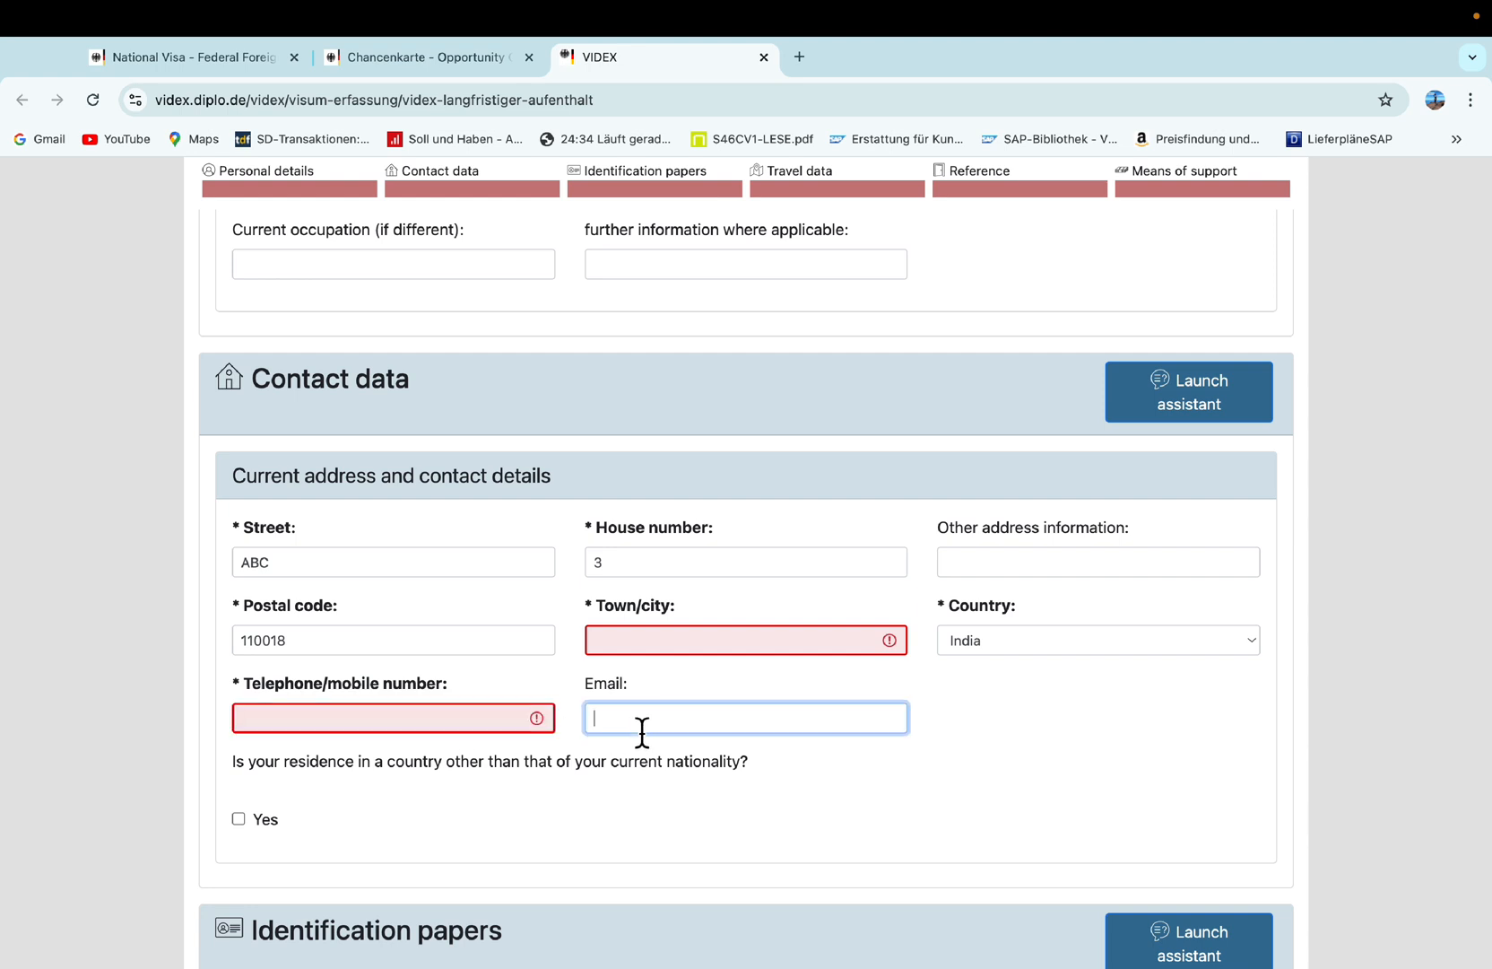
pyautogui.click(409, 720)
pyautogui.write('12')
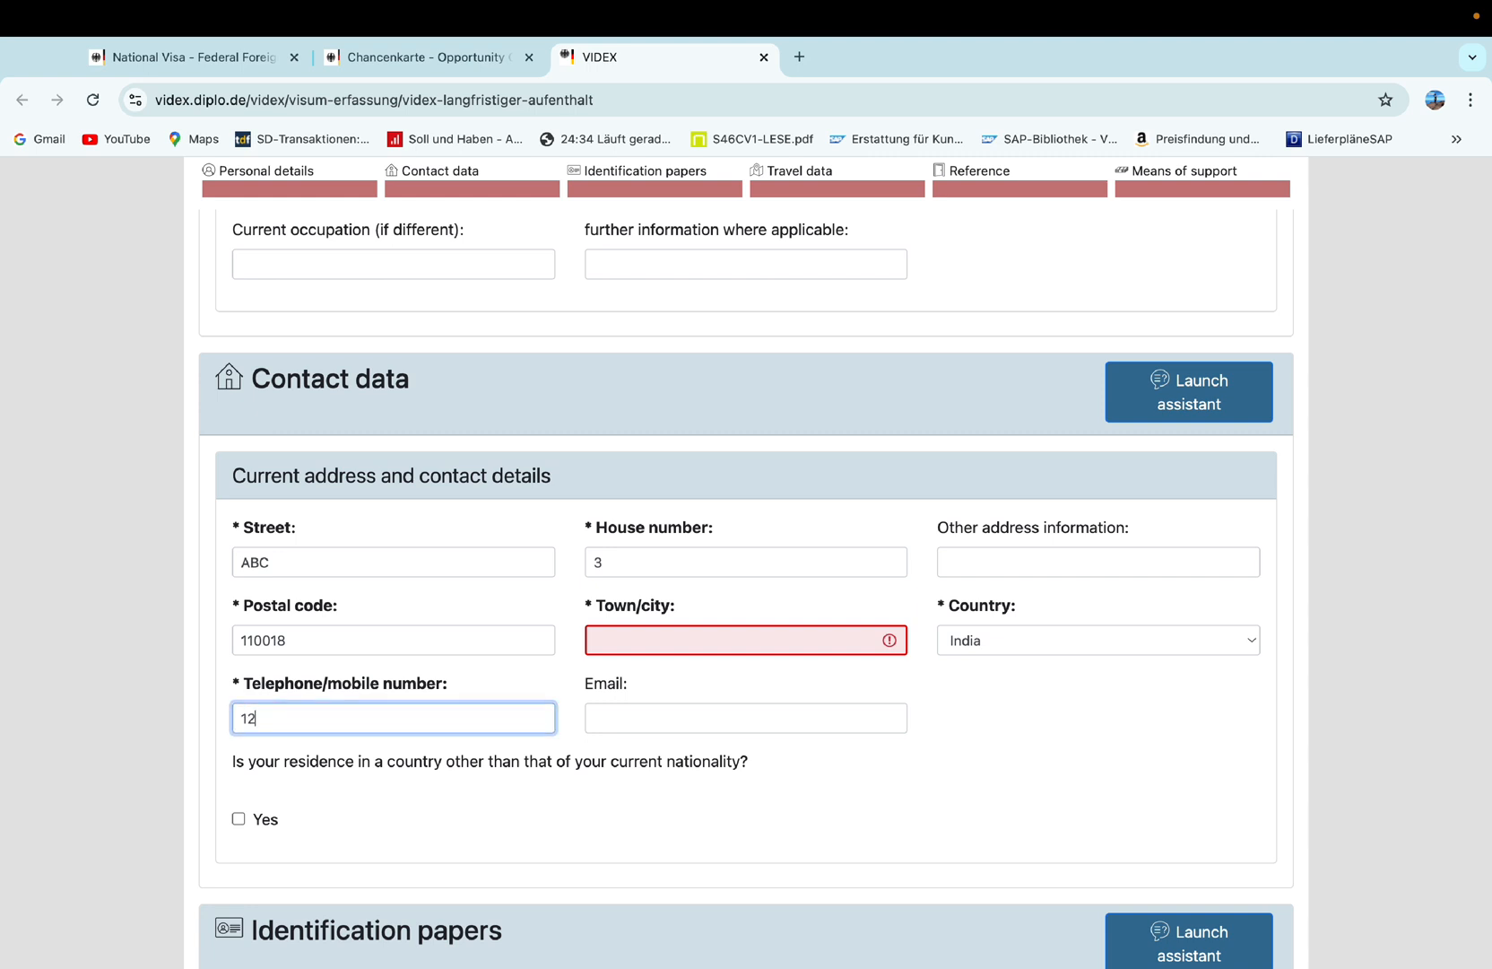
pyautogui.write('345')
pyautogui.click(726, 731)
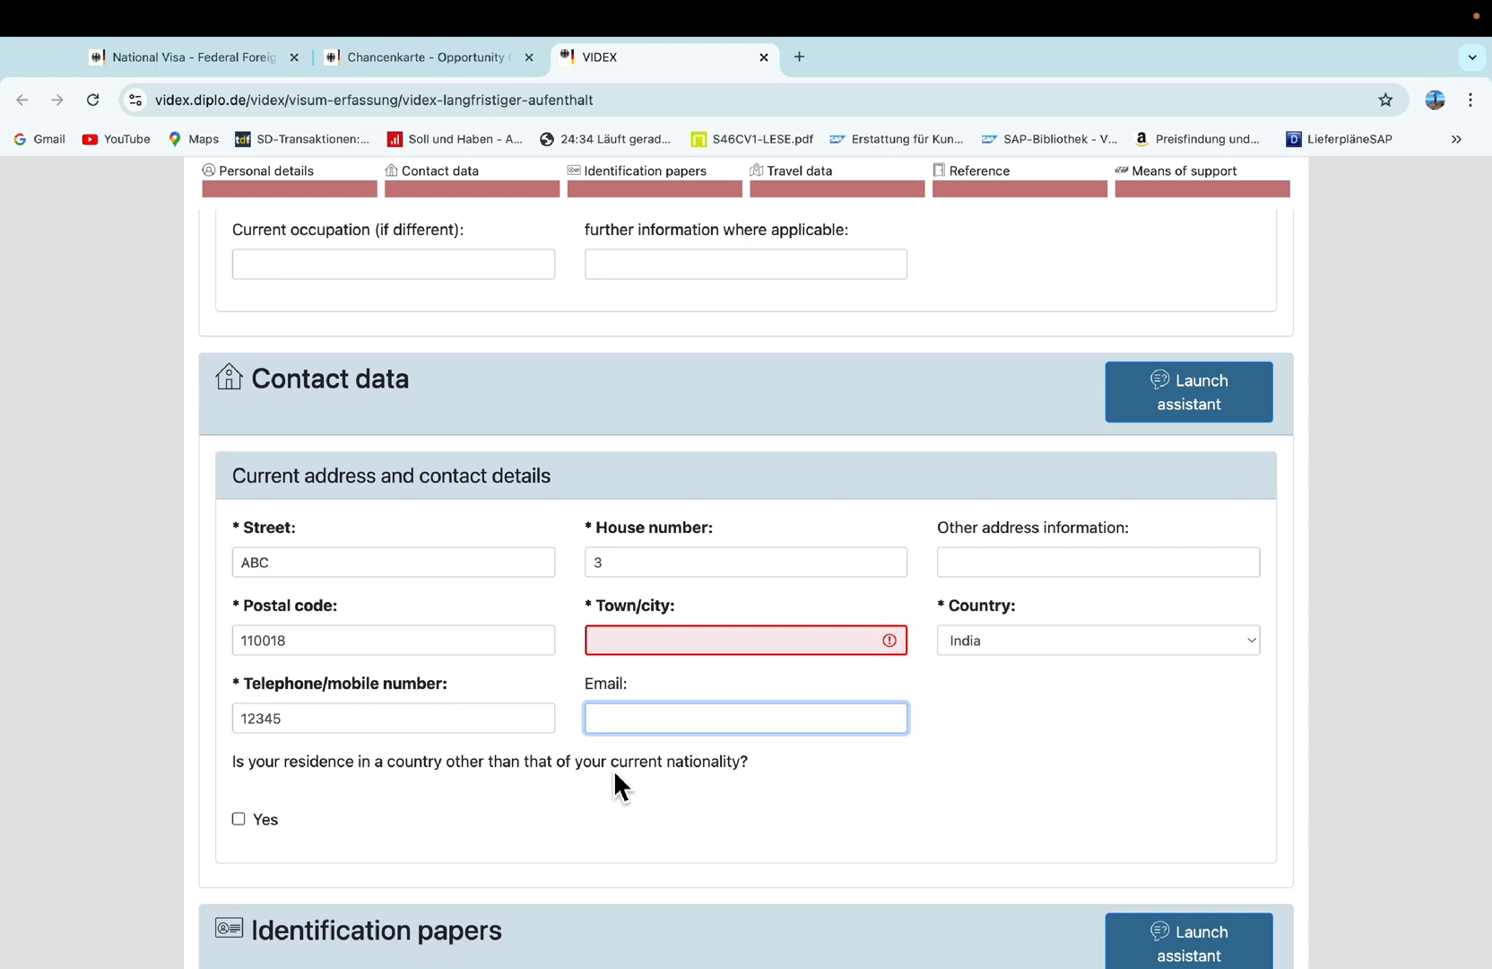
pyautogui.scroll(-1, 615, 773)
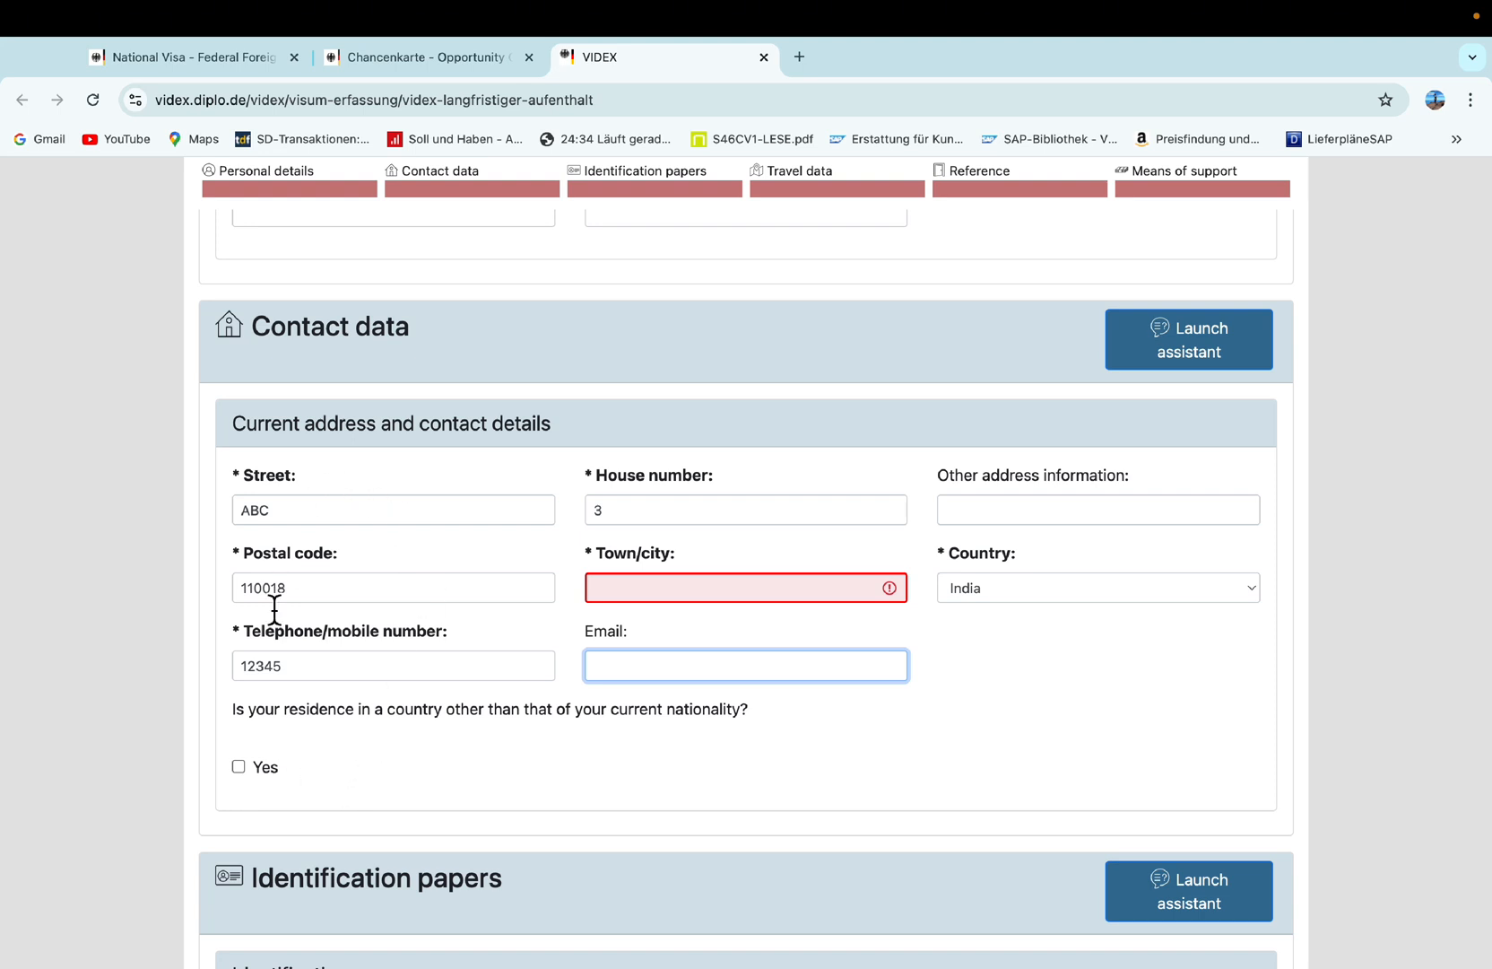
pyautogui.scroll(-3, 588, 726)
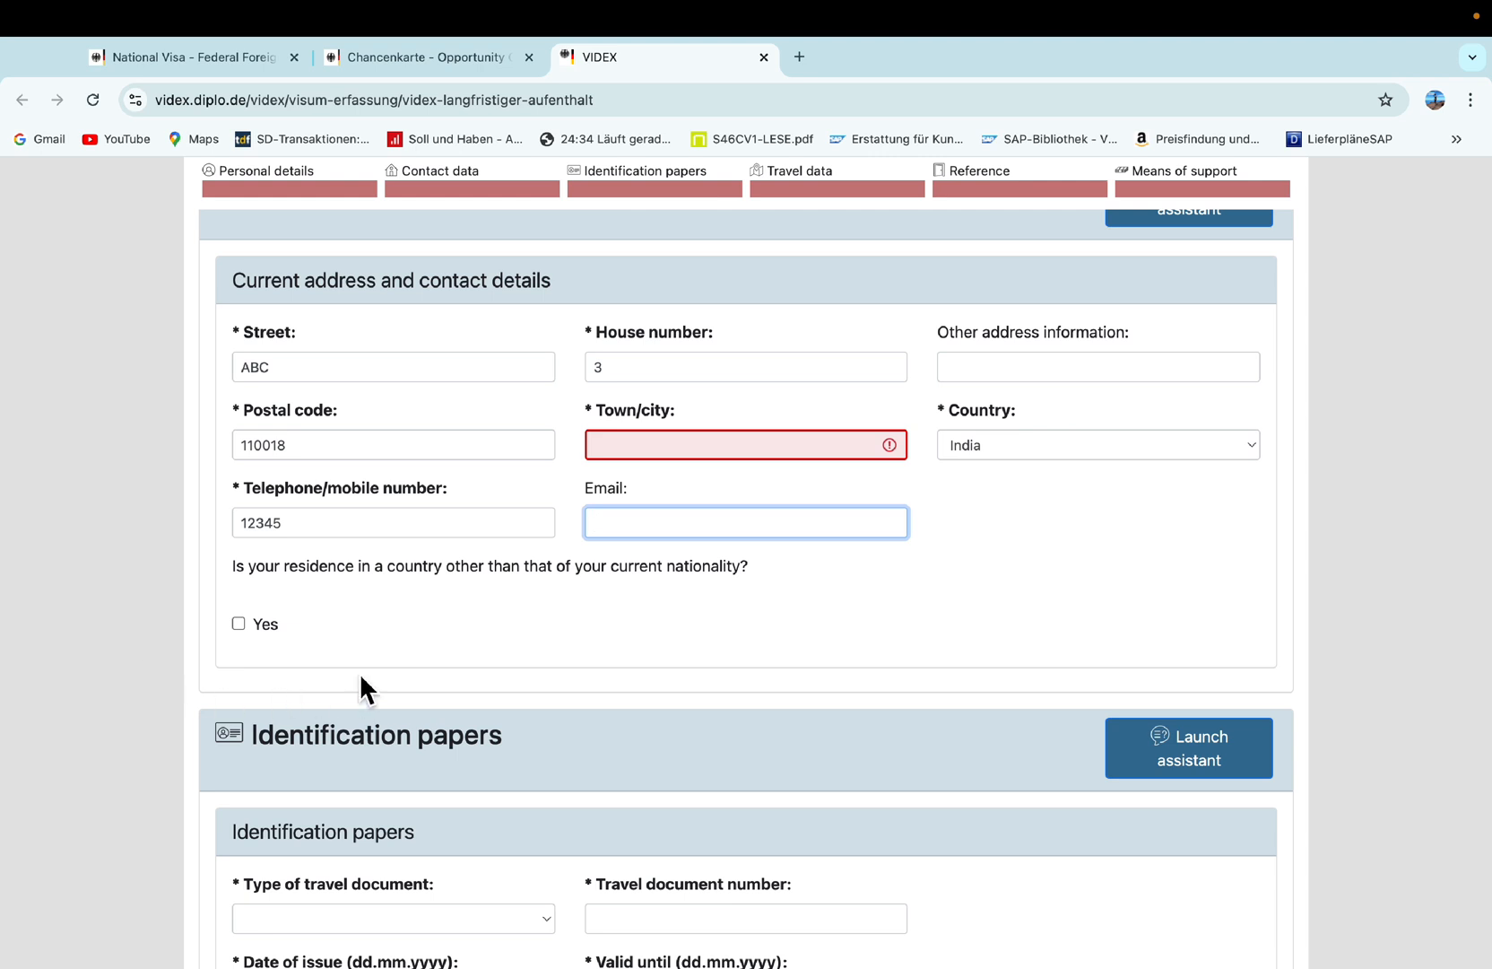
# Set the type of travel document to Ordinary passport.
pyautogui.scroll(-6, 372, 682)
pyautogui.scroll(-1, 381, 679)
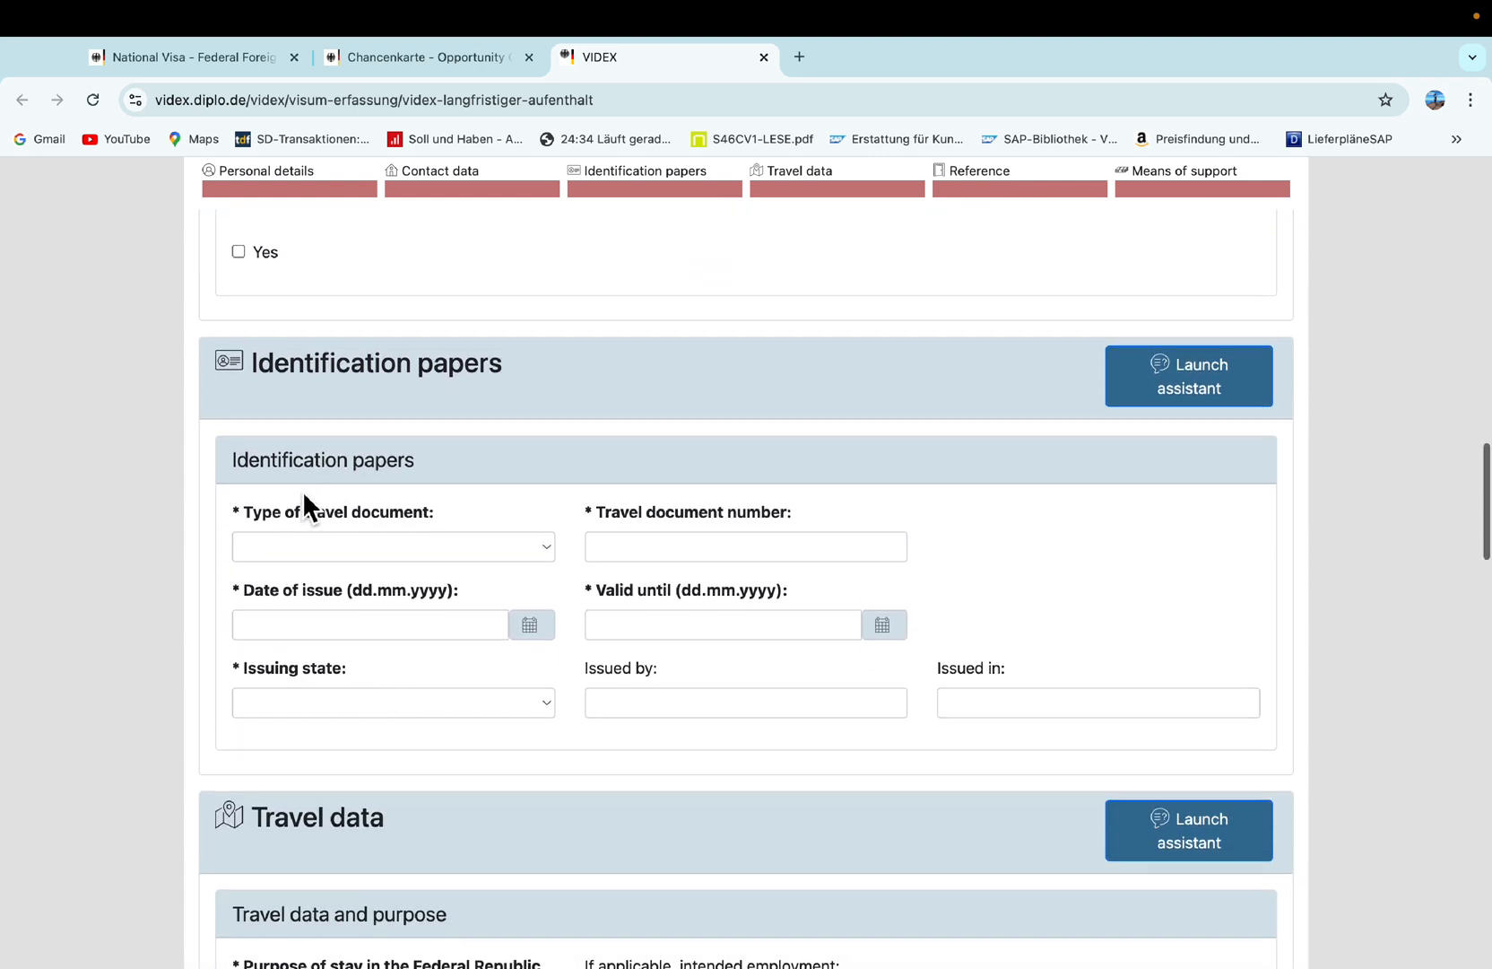
pyautogui.scroll(-1, 295, 531)
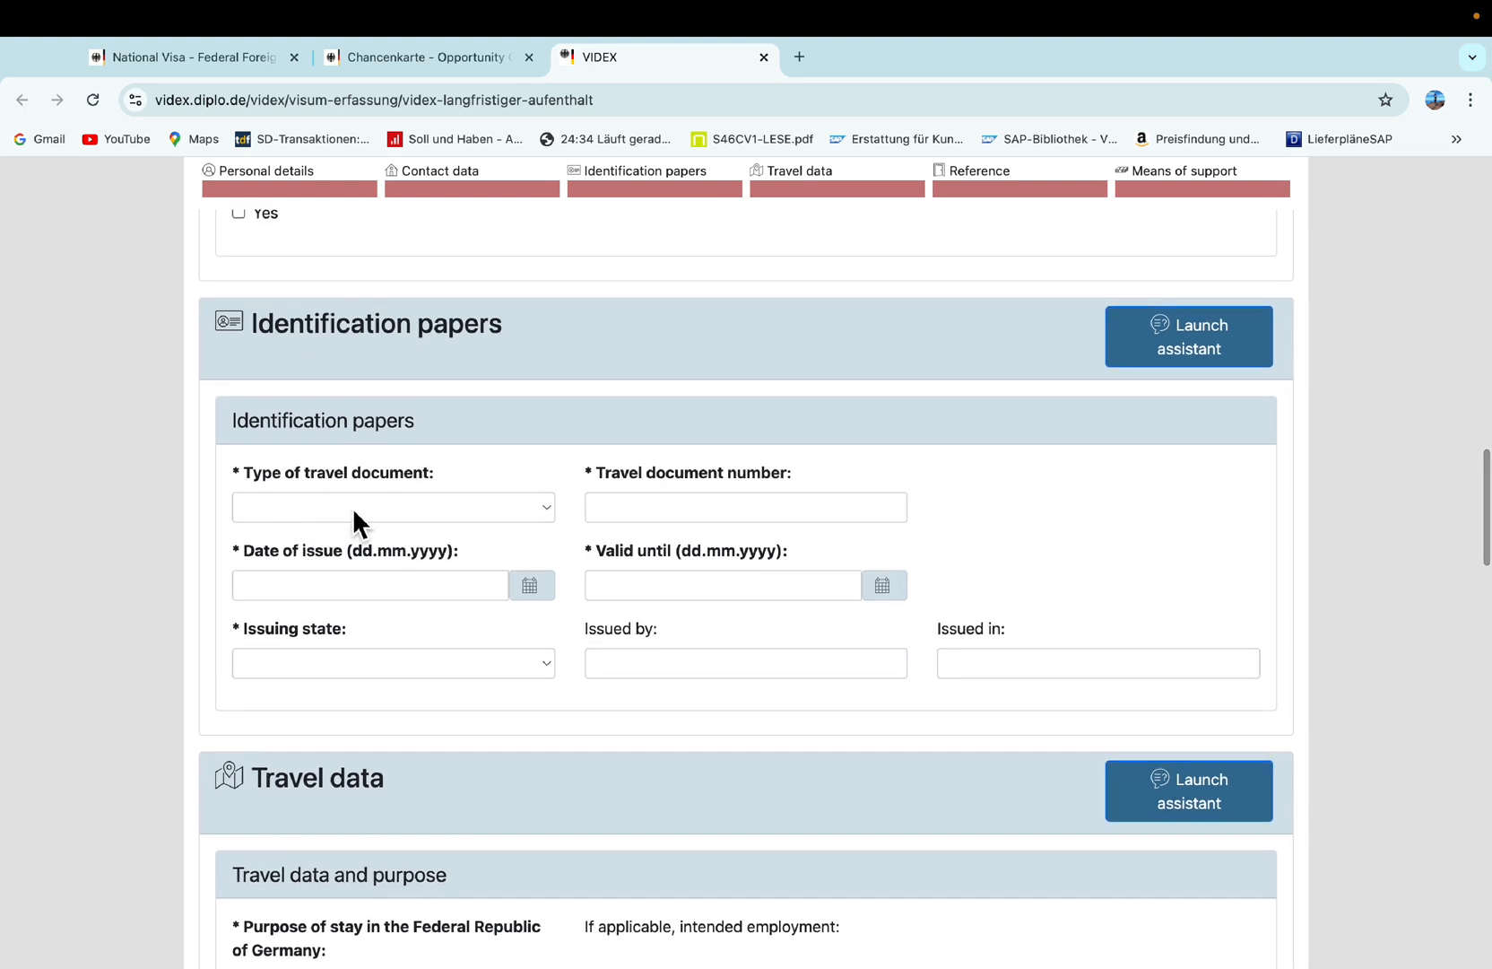
pyautogui.click(353, 508)
pyautogui.click(321, 541)
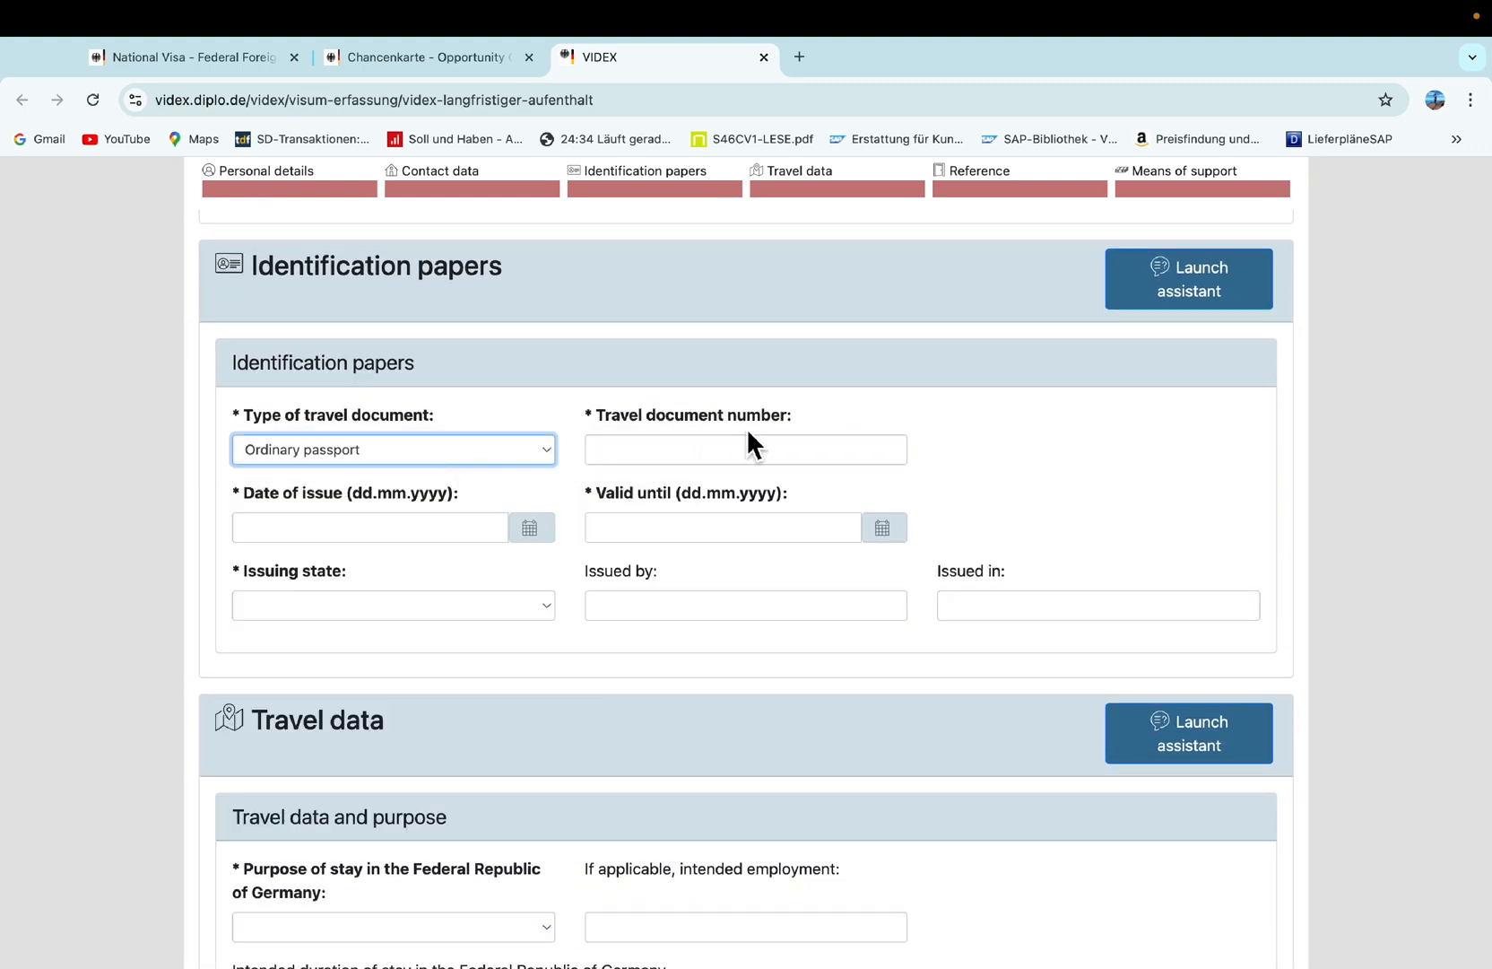
# Enter the passport number as travel document number and choose India as issuing state.
pyautogui.click(643, 456)
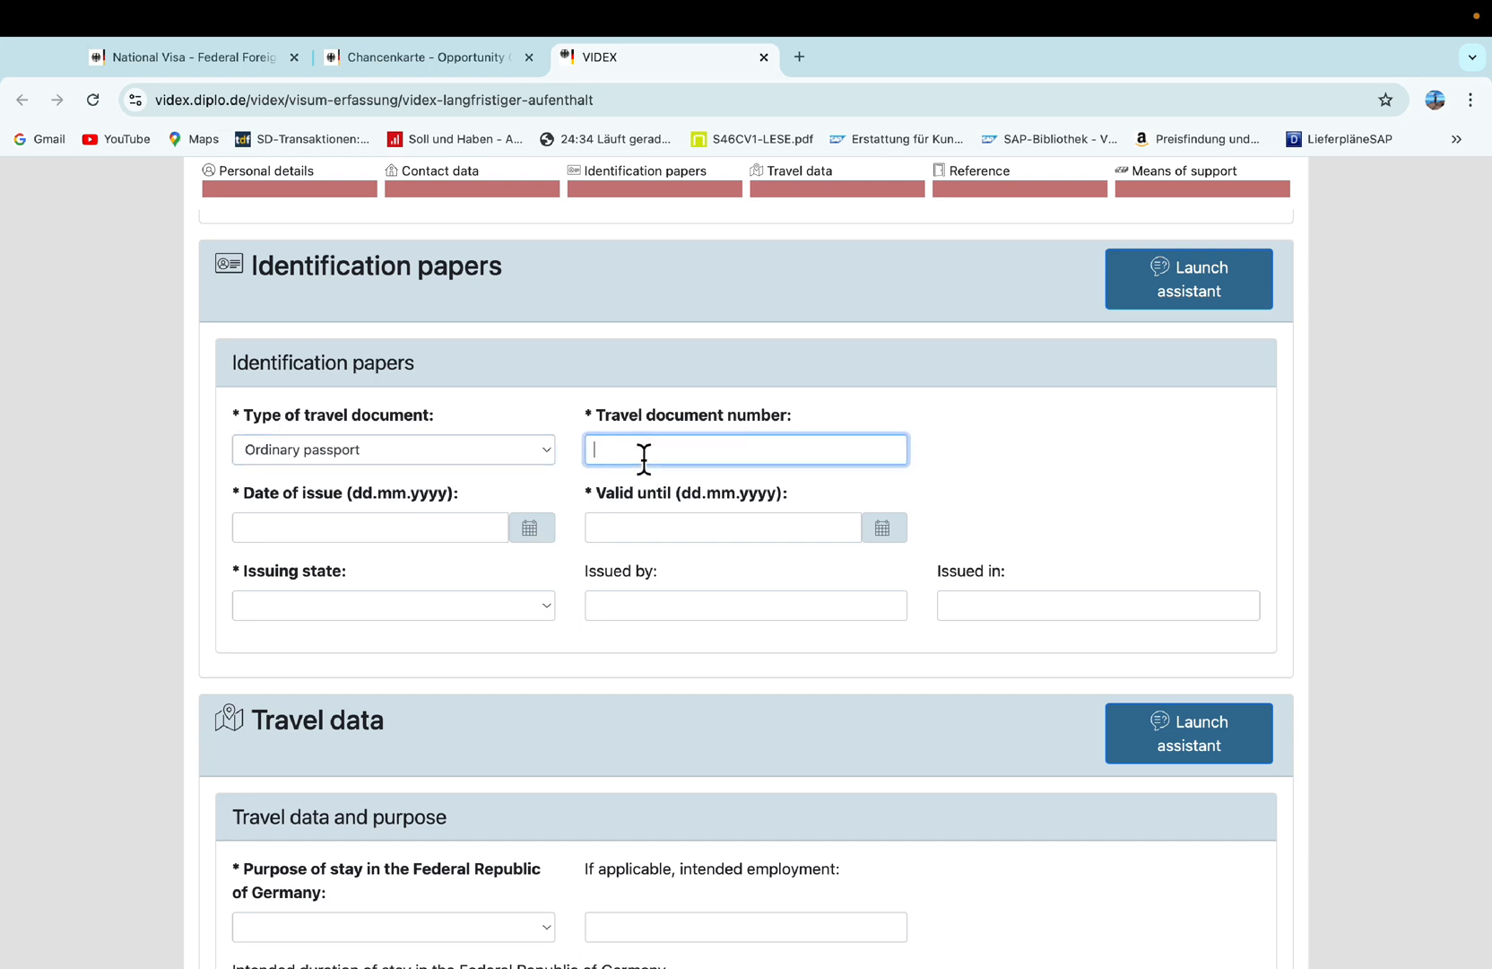
pyautogui.click(338, 611)
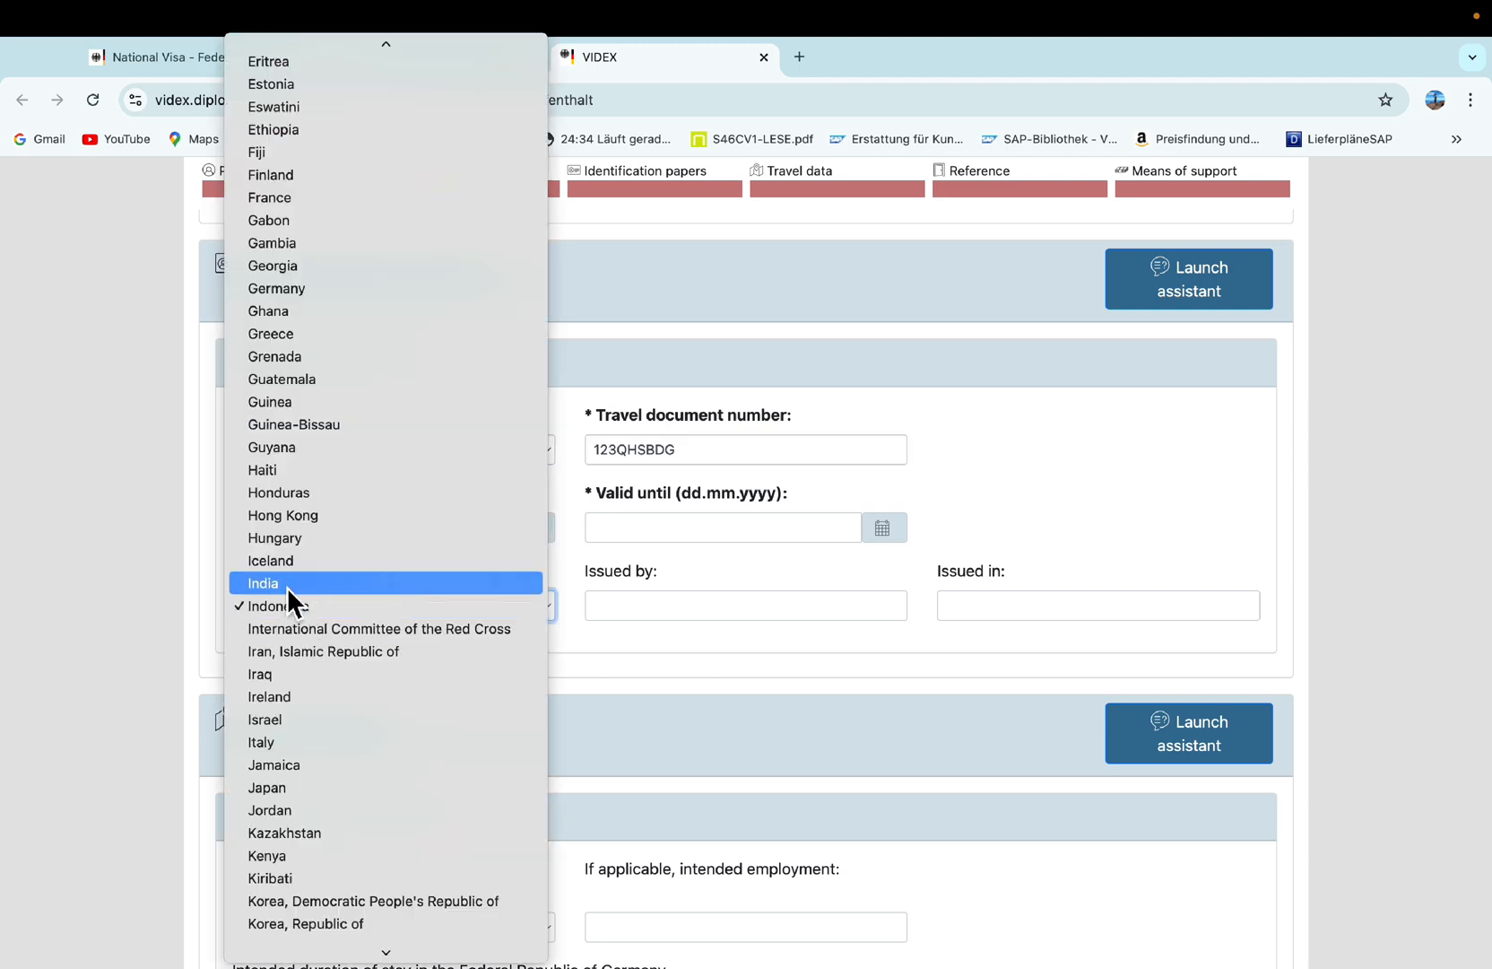
pyautogui.click(316, 583)
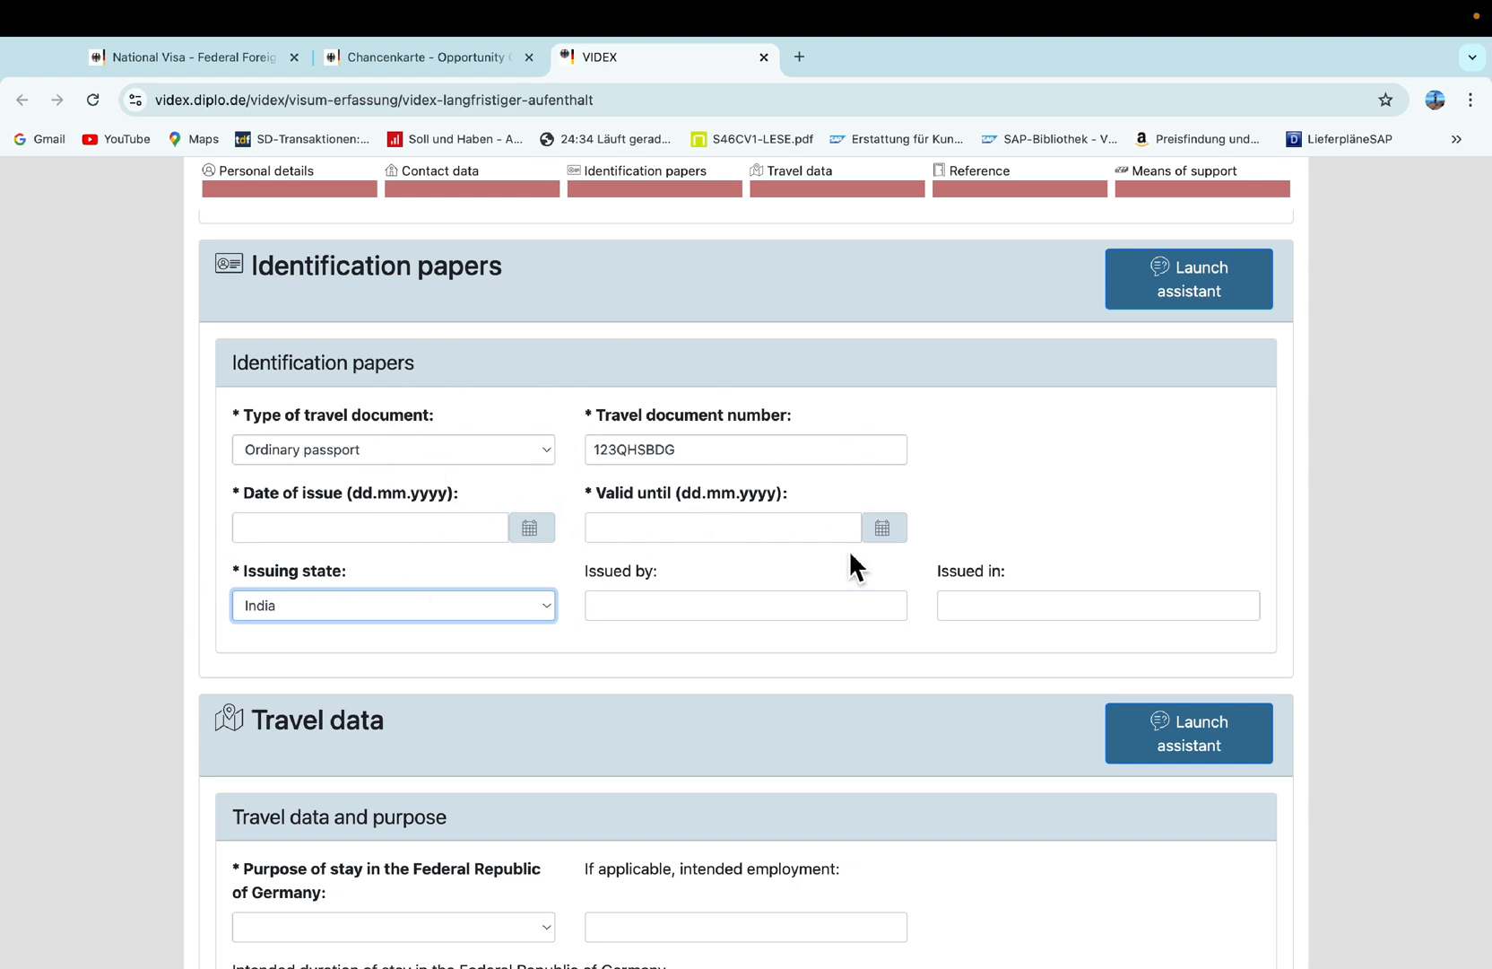
# In Travel data, choose Employment from the Purpose of stay list.
pyautogui.scroll(-5, 694, 653)
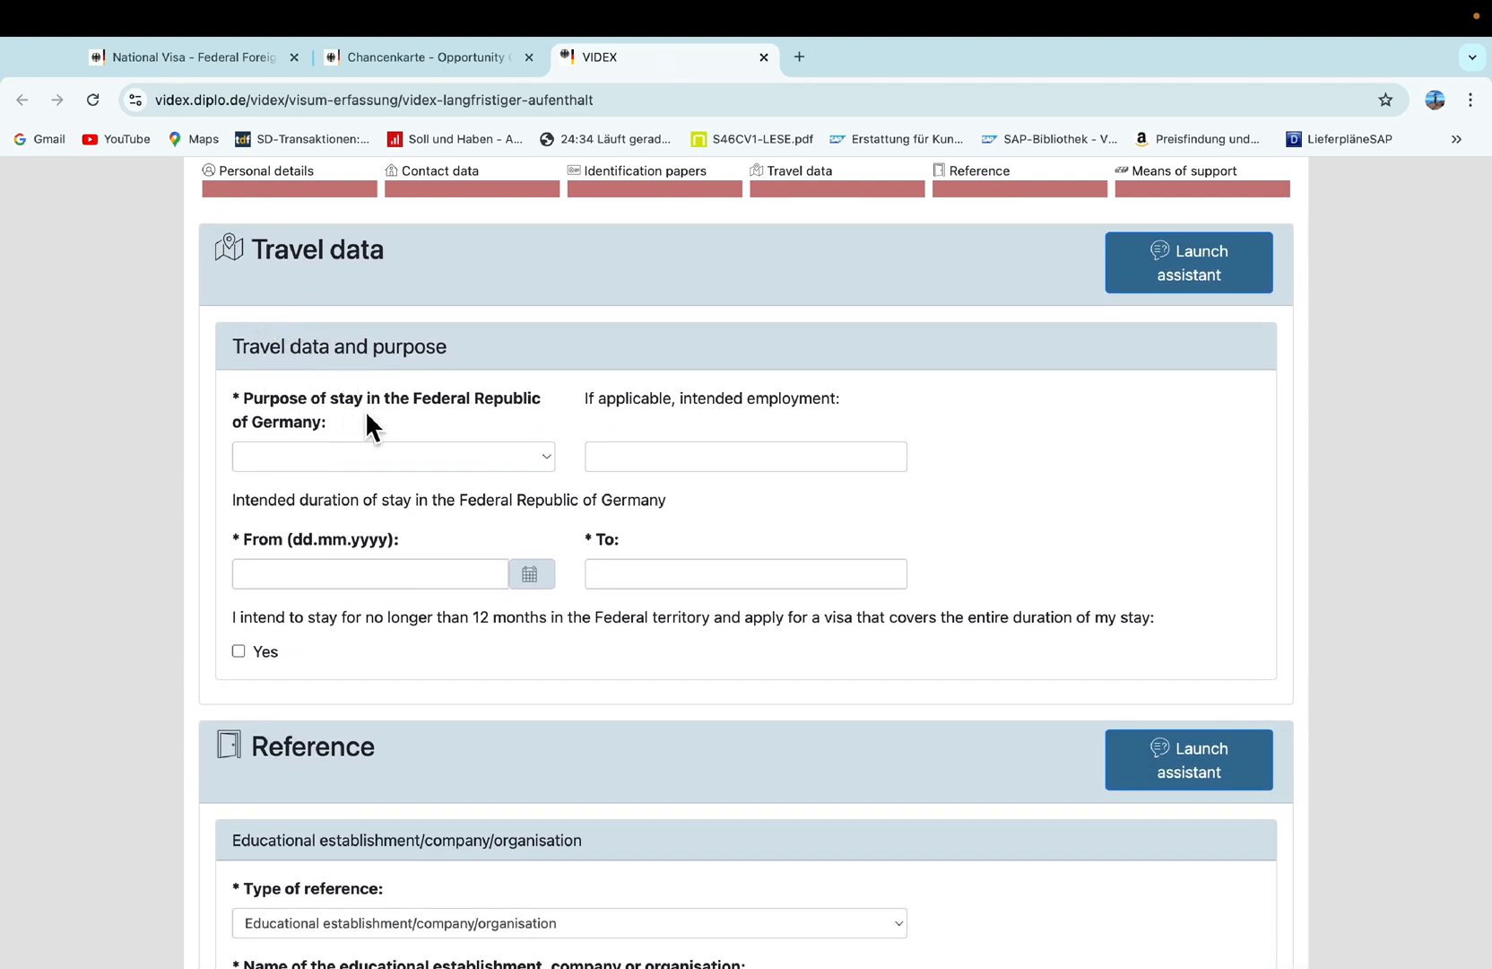
pyautogui.click(466, 458)
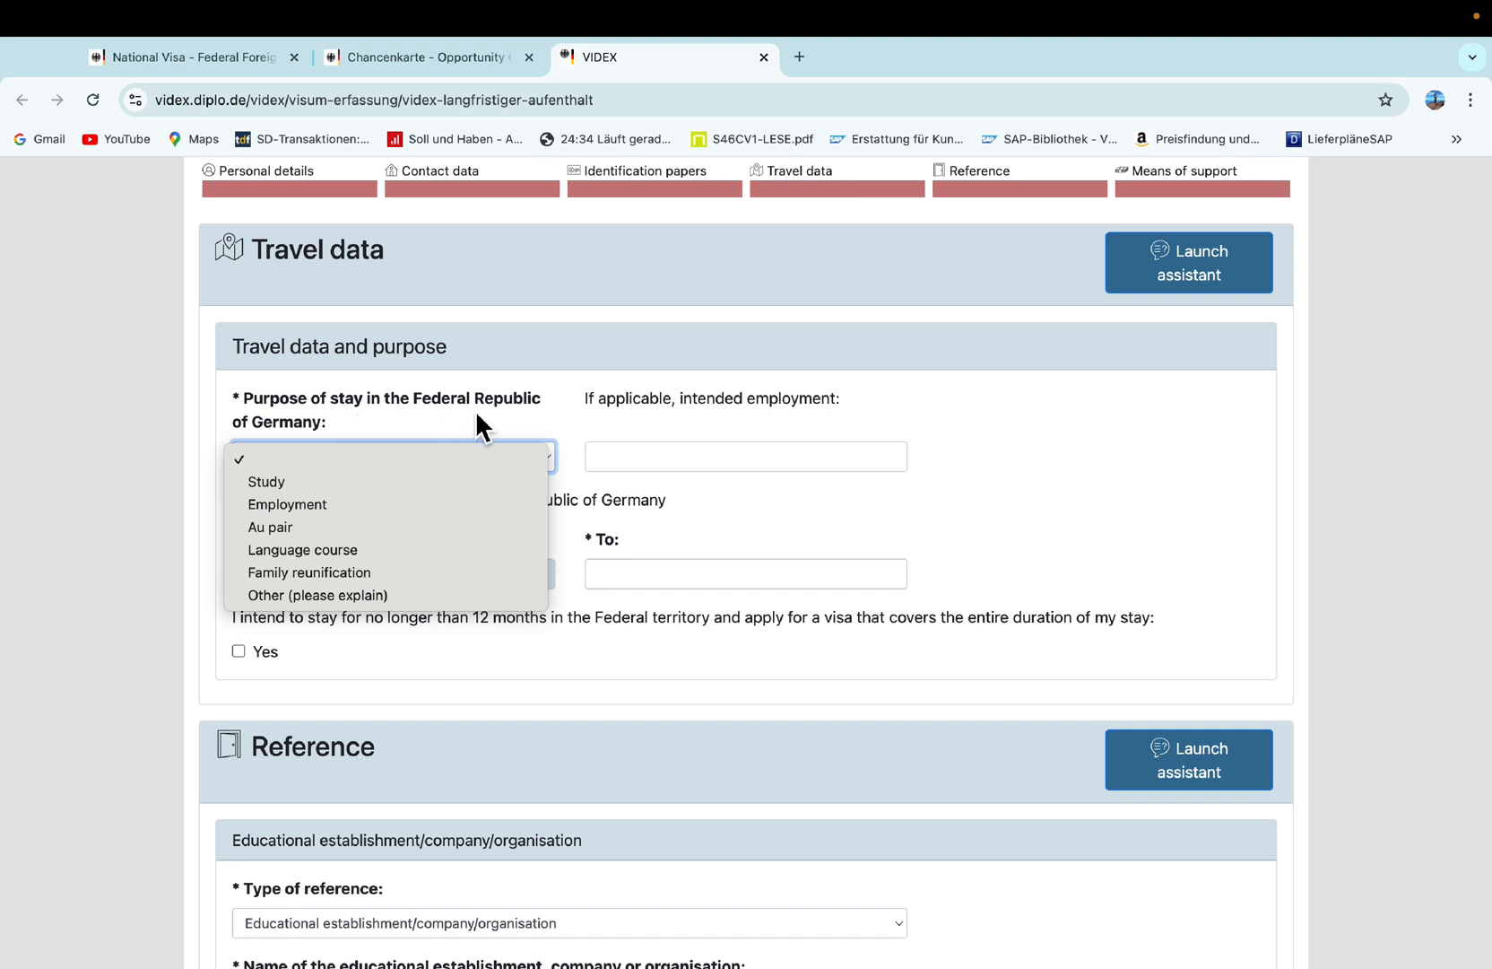
pyautogui.click(282, 504)
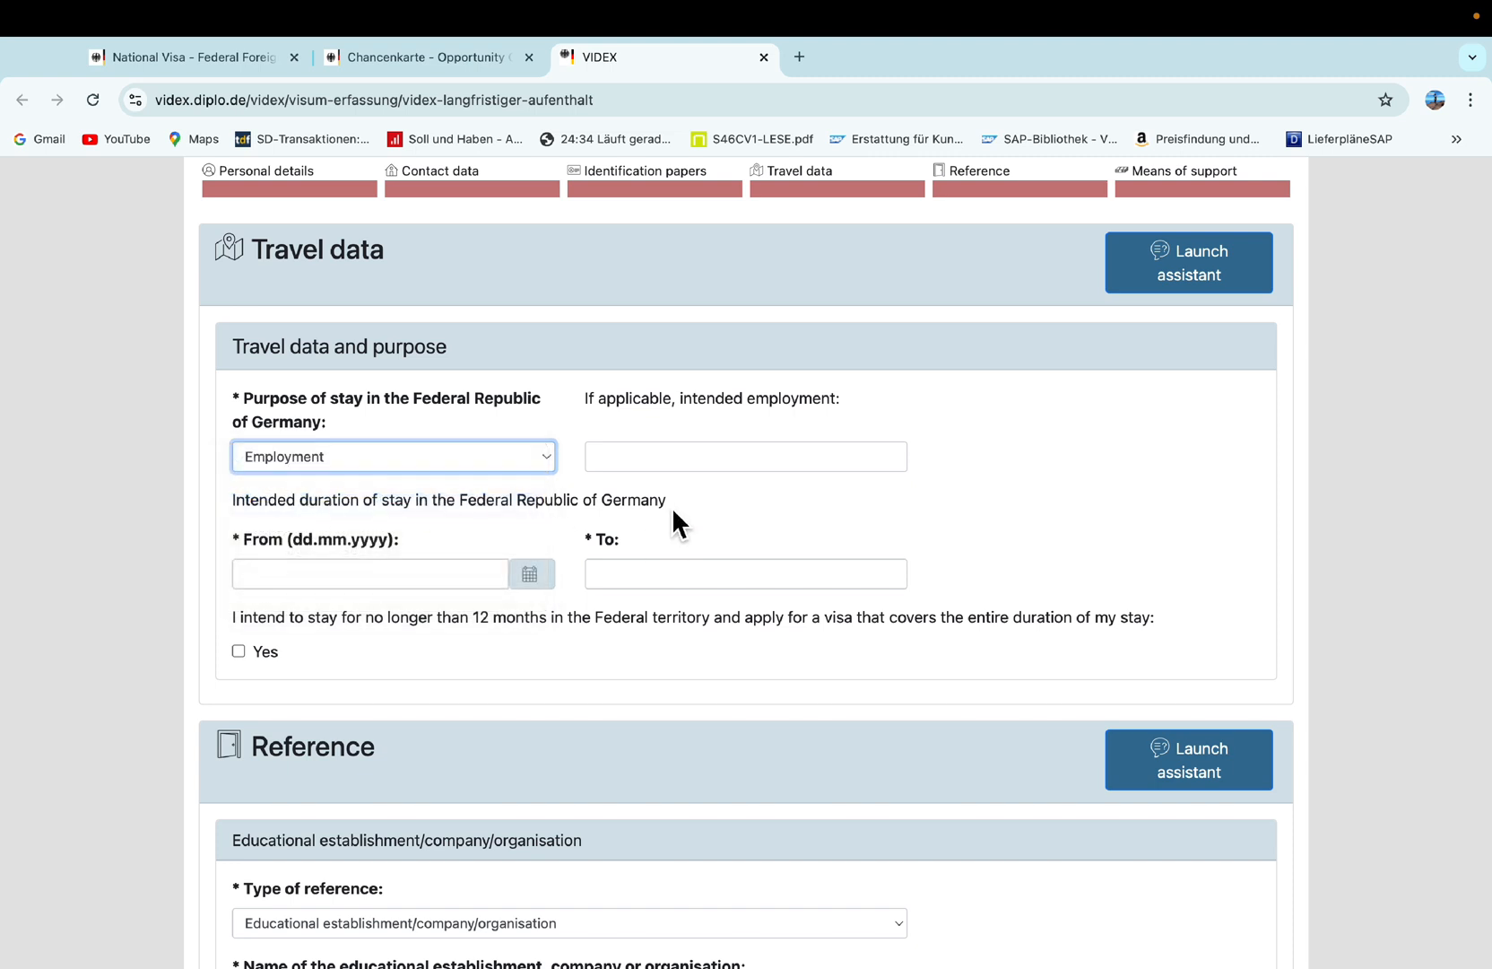
pyautogui.scroll(-1, 676, 496)
pyautogui.click(492, 512)
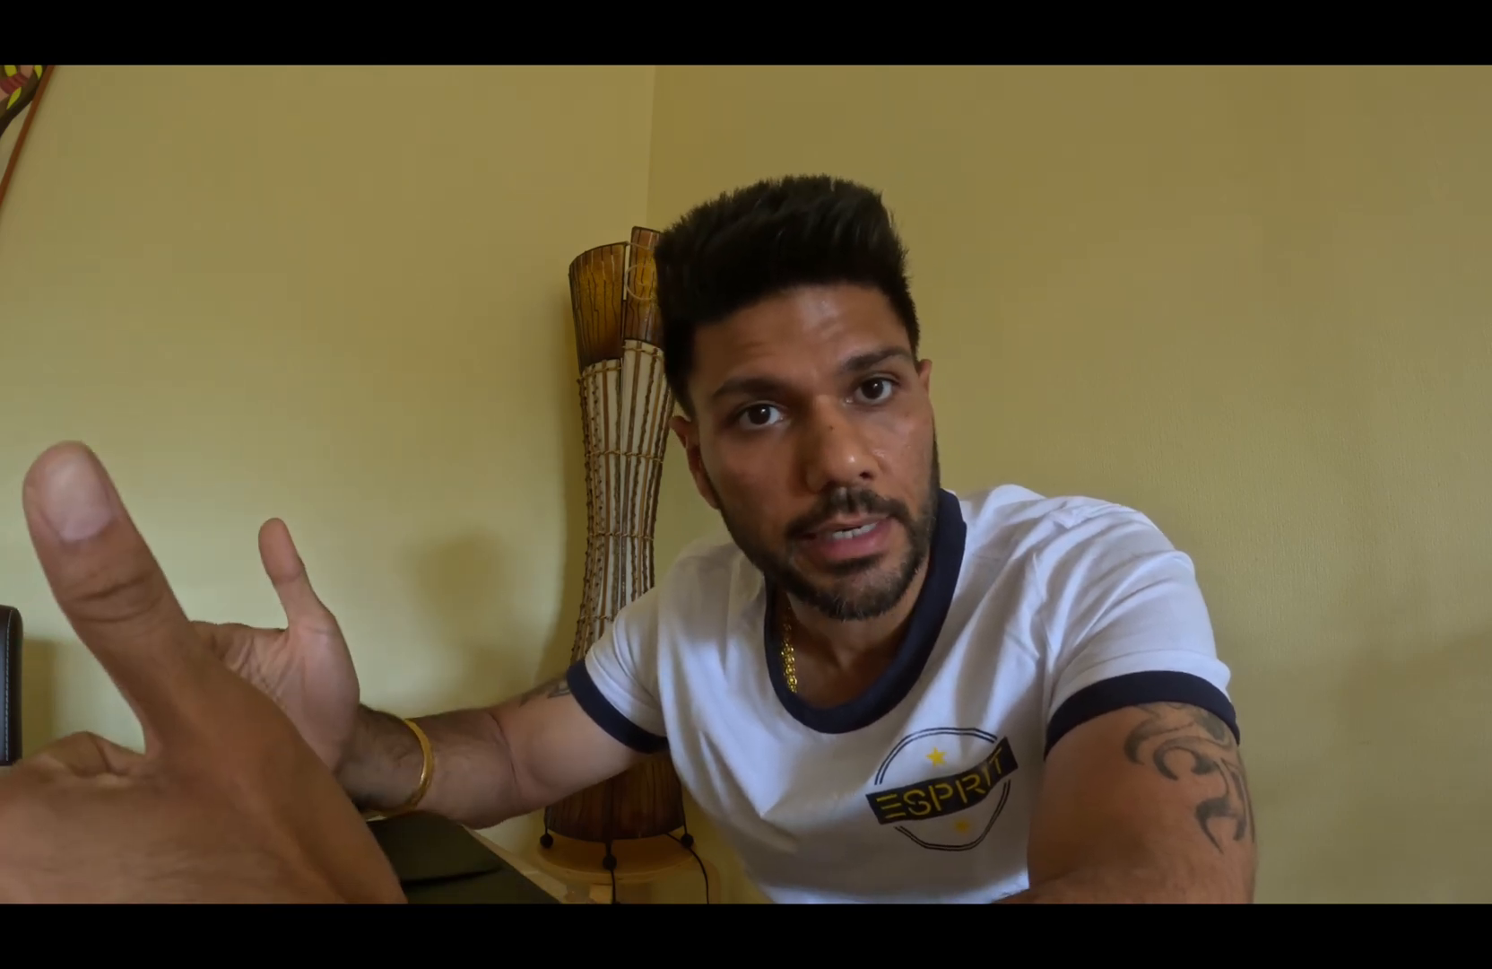
# Correct the stay dates to run from 15.02.2025 to 15.02.2026.
pyautogui.click(432, 641)
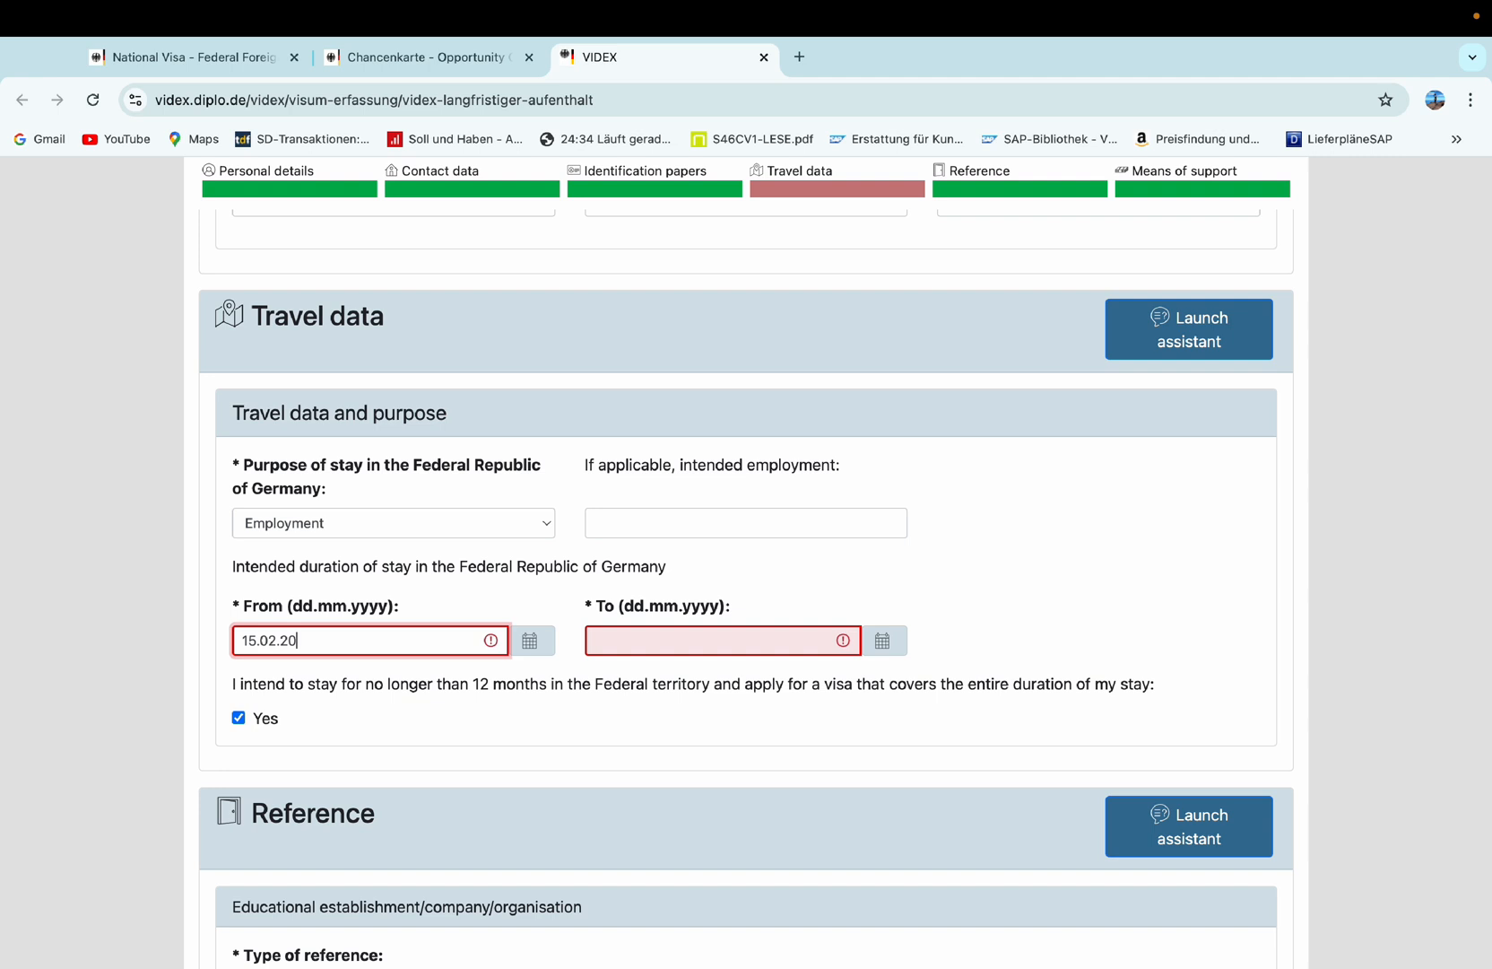
pyautogui.write('5')
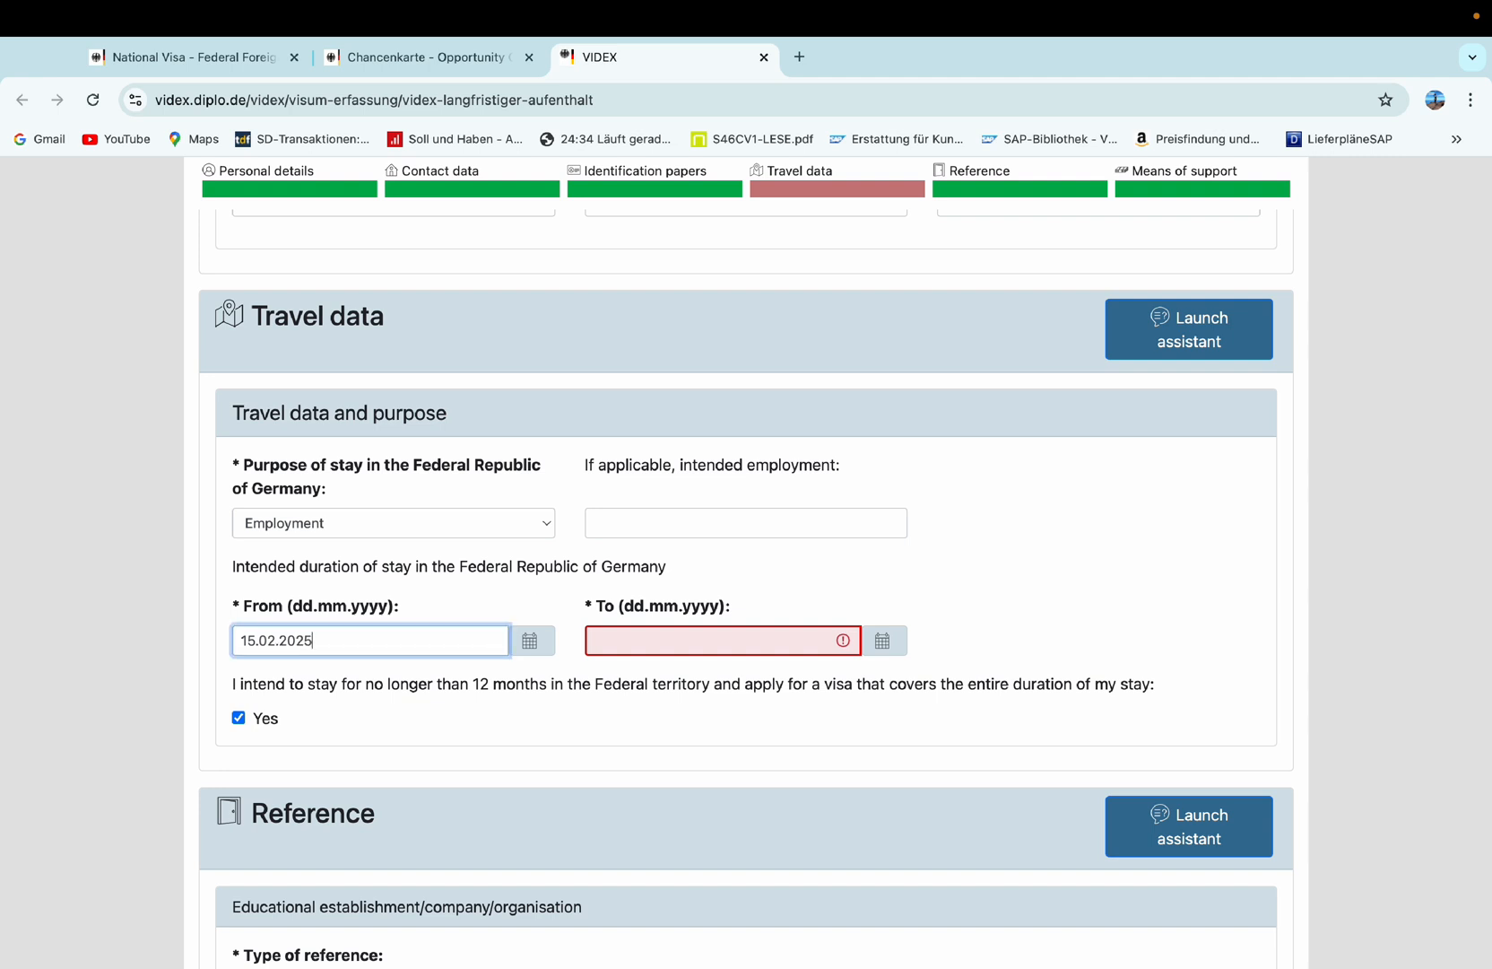
pyautogui.click(695, 657)
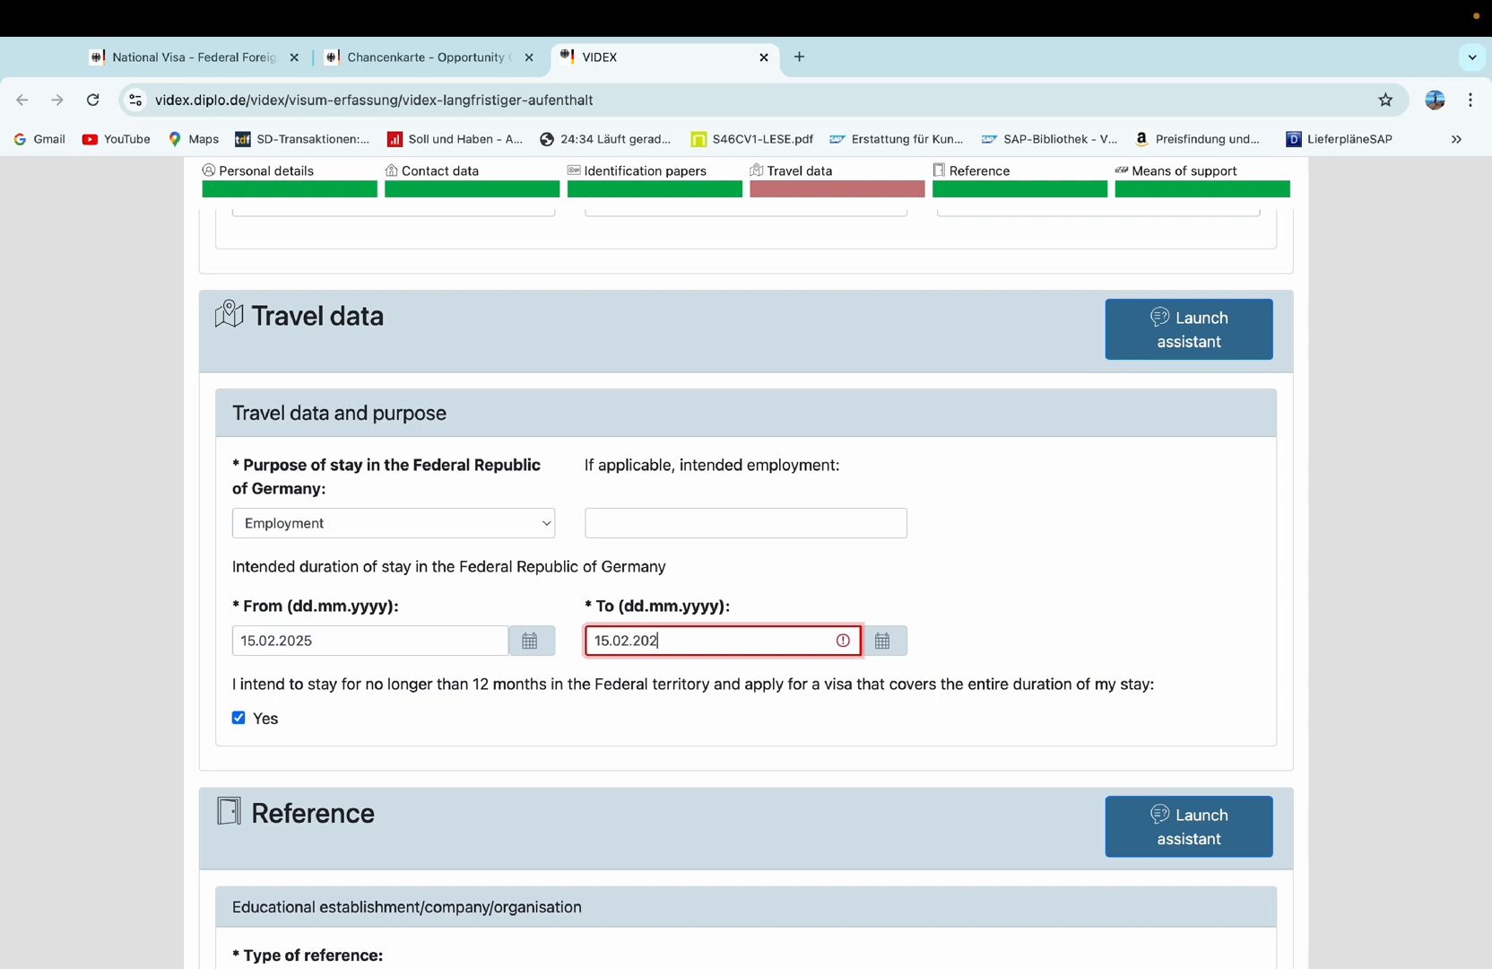
pyautogui.write('6')
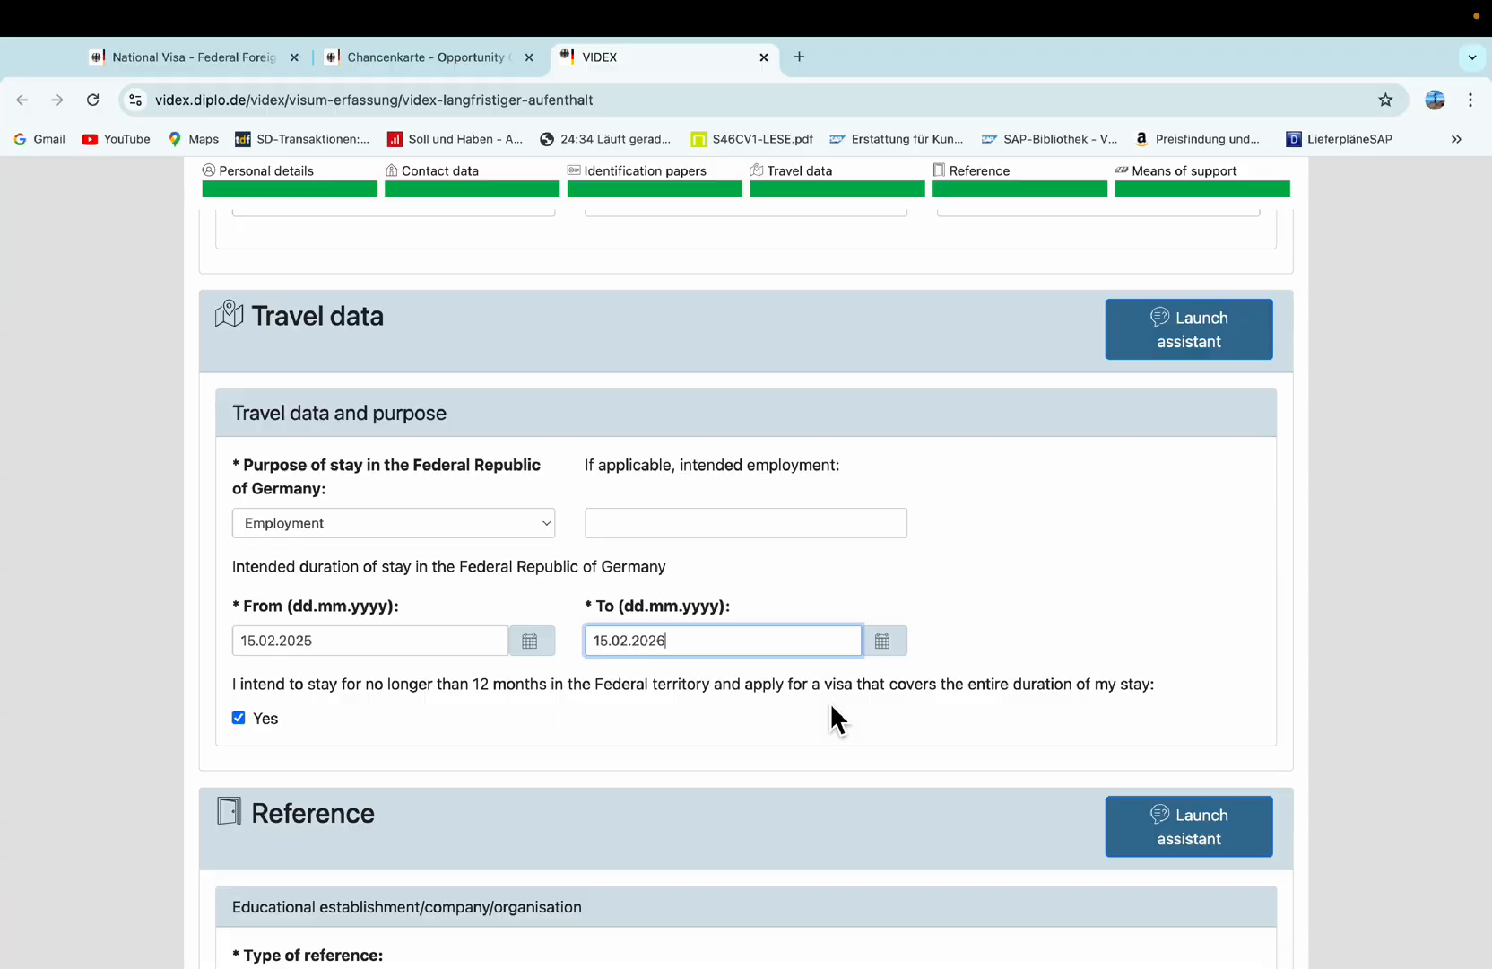
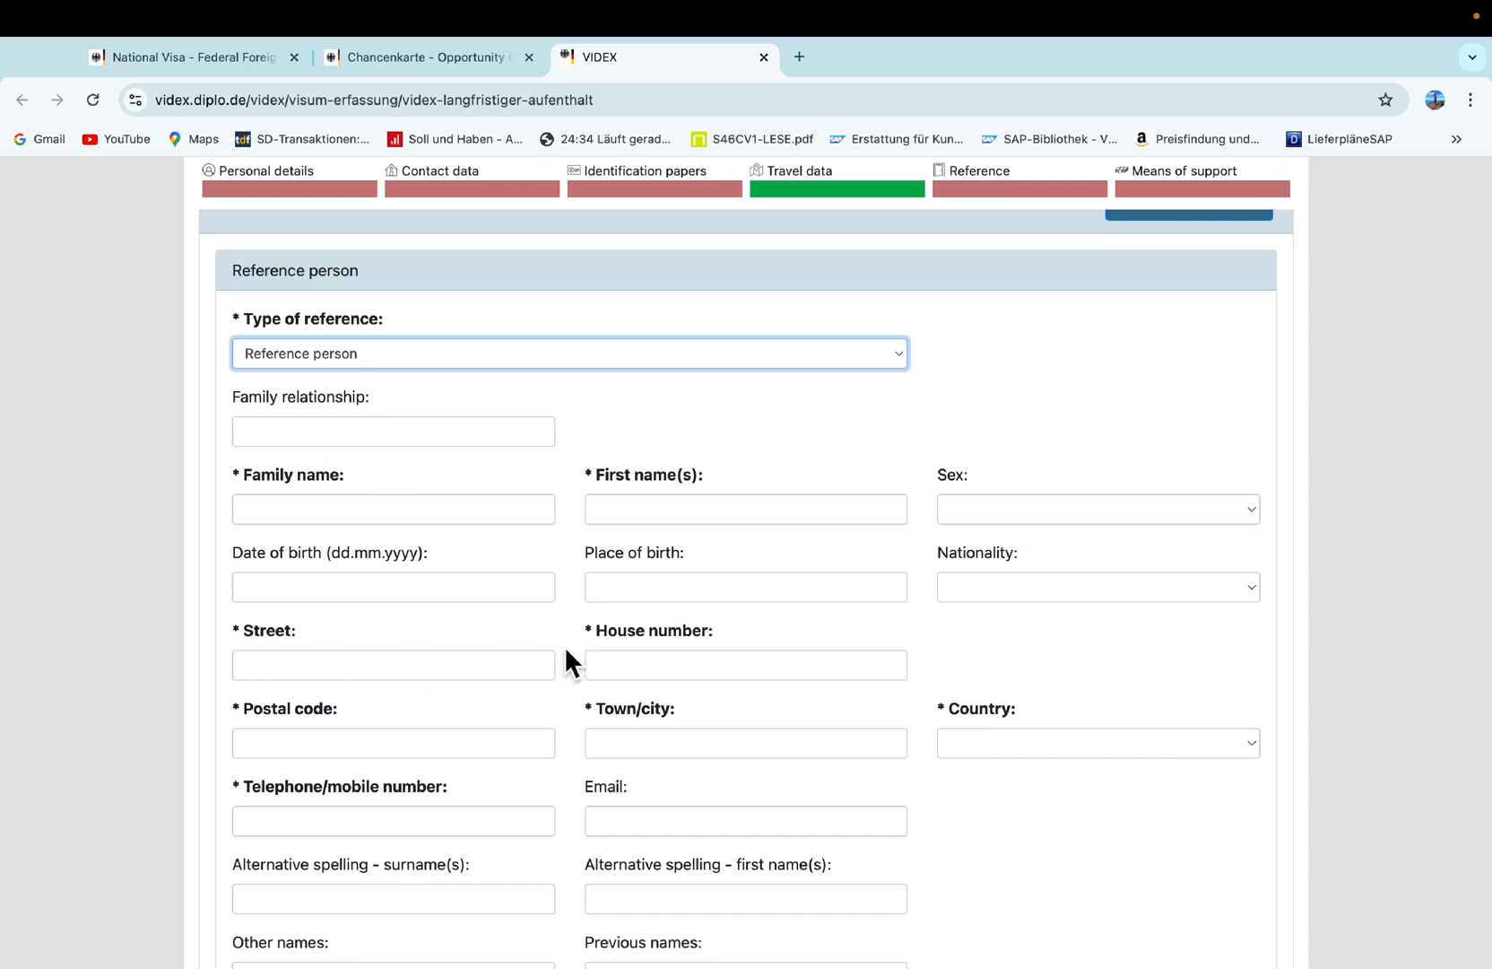
# Scroll down the form past the completed Travel data section to the Reference section.
pyautogui.scroll(-1, 565, 648)
pyautogui.scroll(-3, 566, 650)
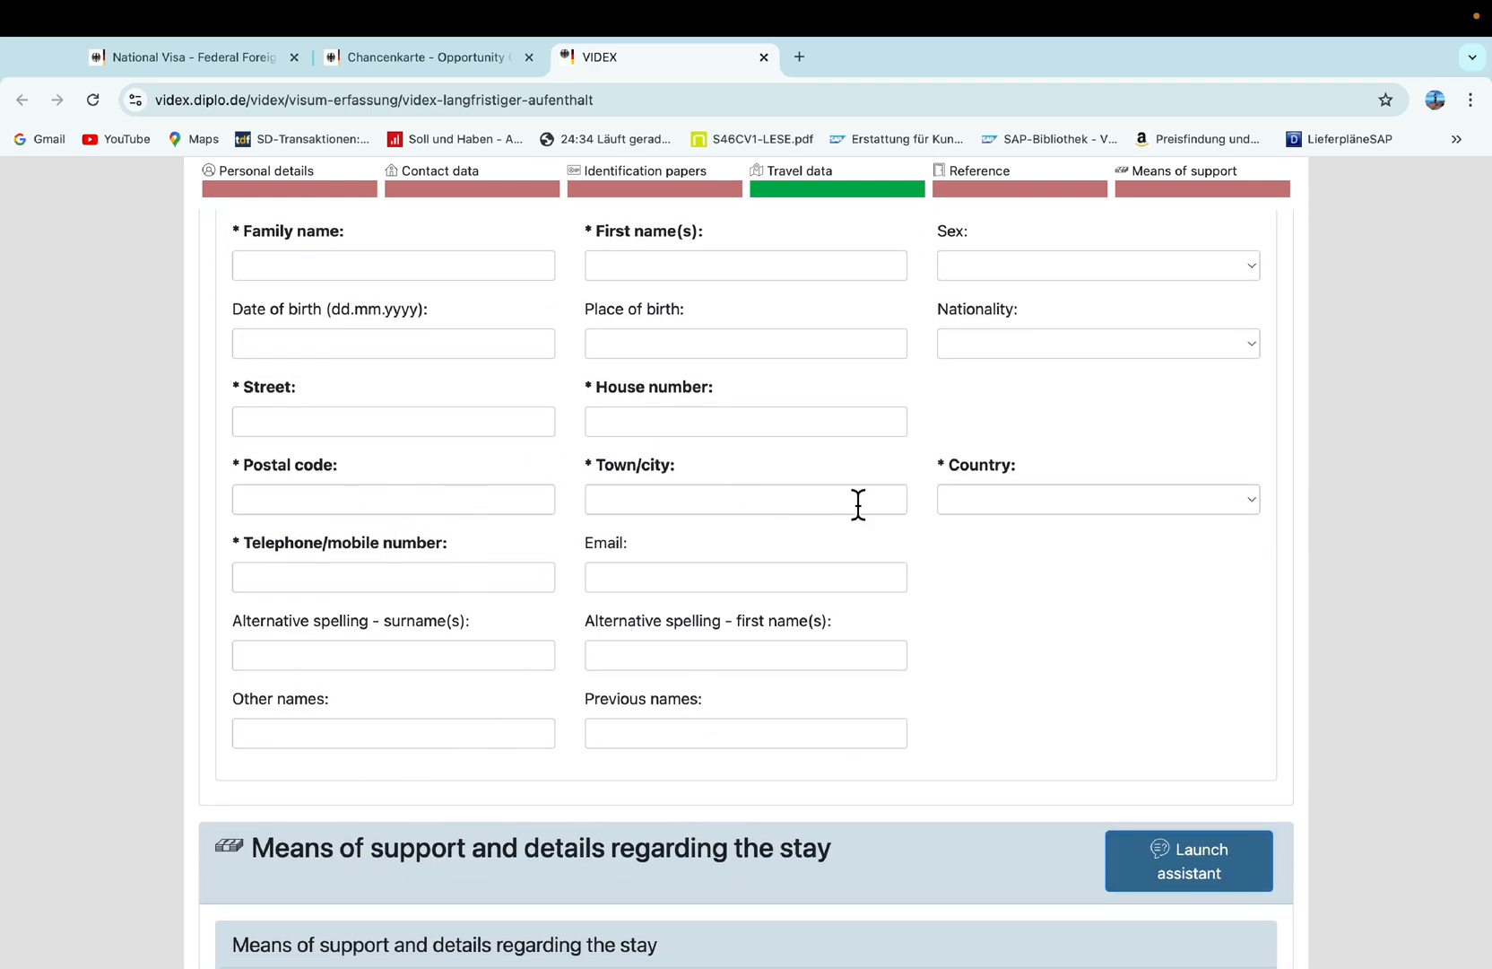
pyautogui.scroll(3, 831, 548)
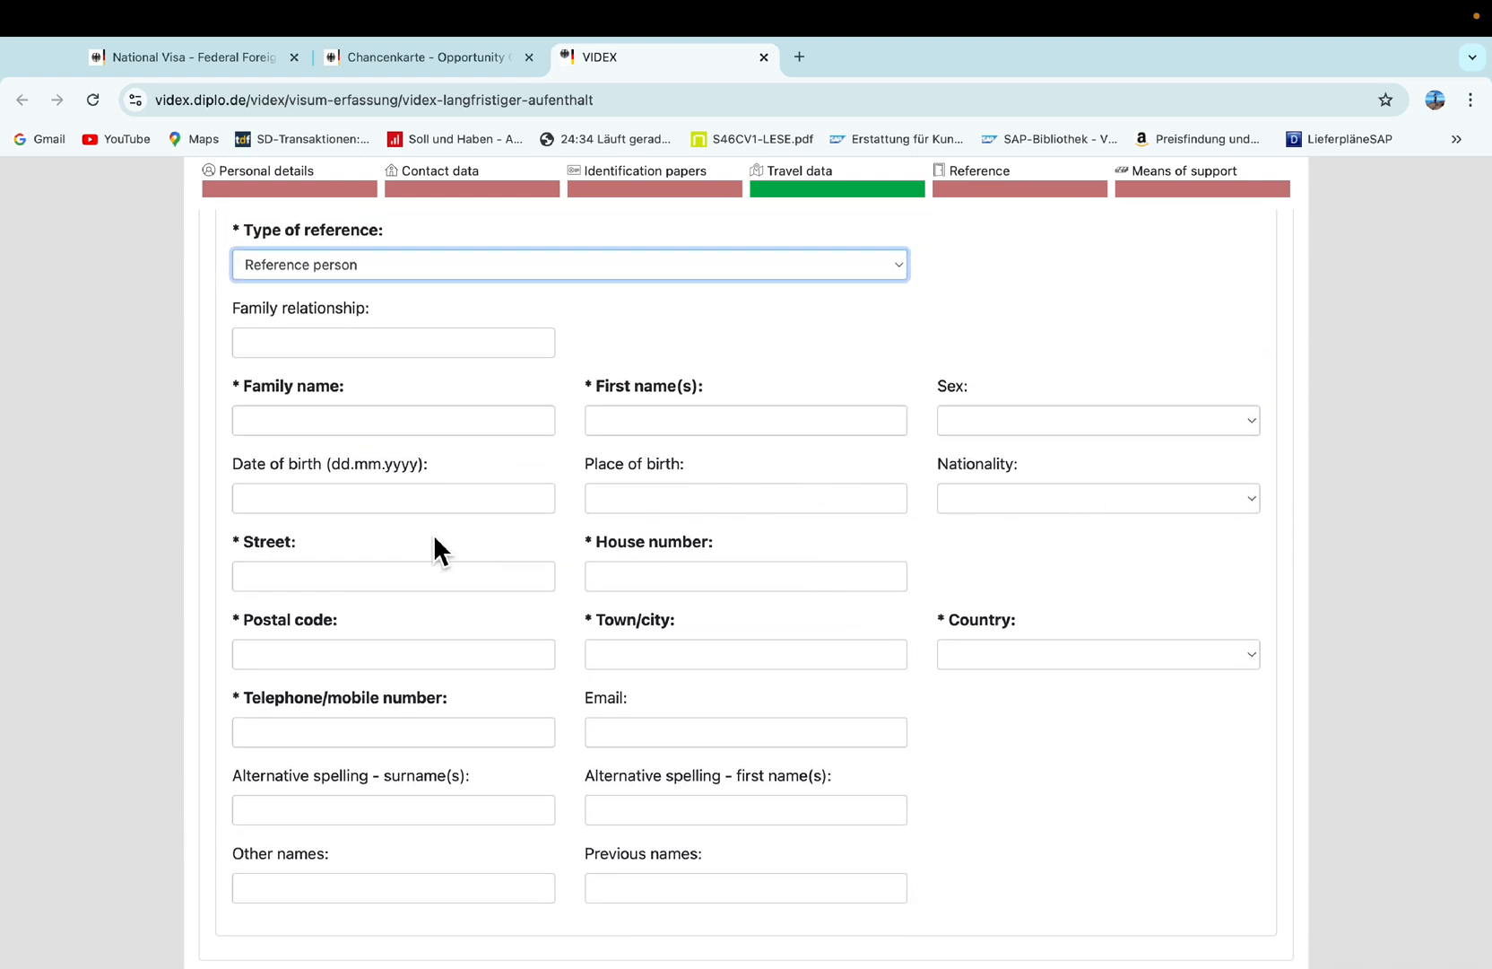
pyautogui.scroll(-1, 570, 839)
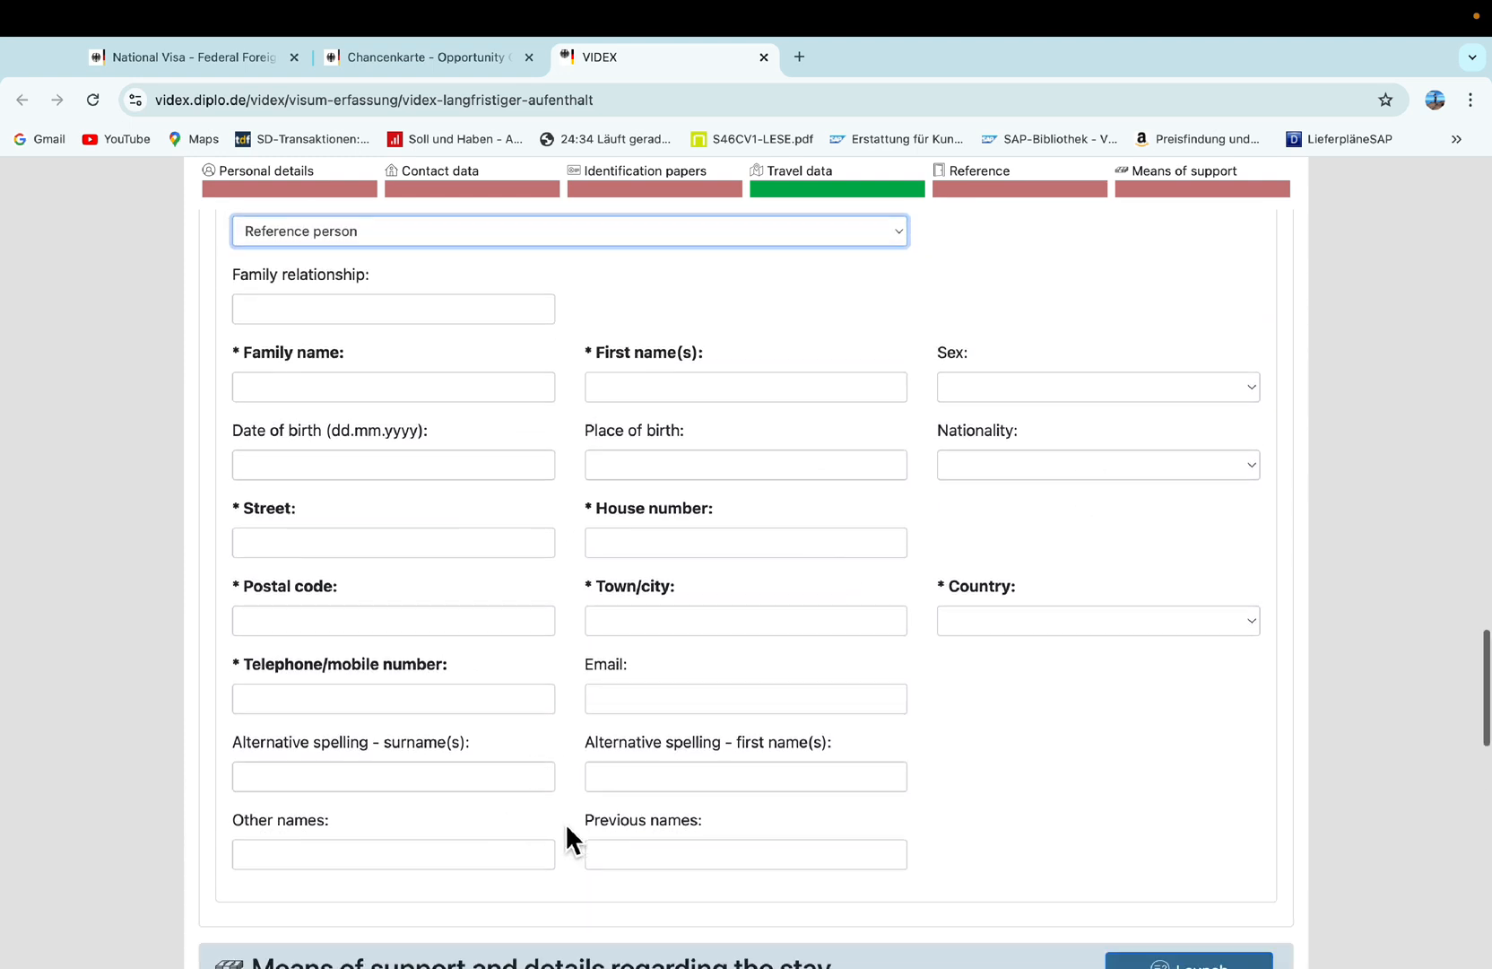
pyautogui.scroll(2, 565, 838)
pyautogui.scroll(-2, 564, 821)
pyautogui.scroll(3, 539, 821)
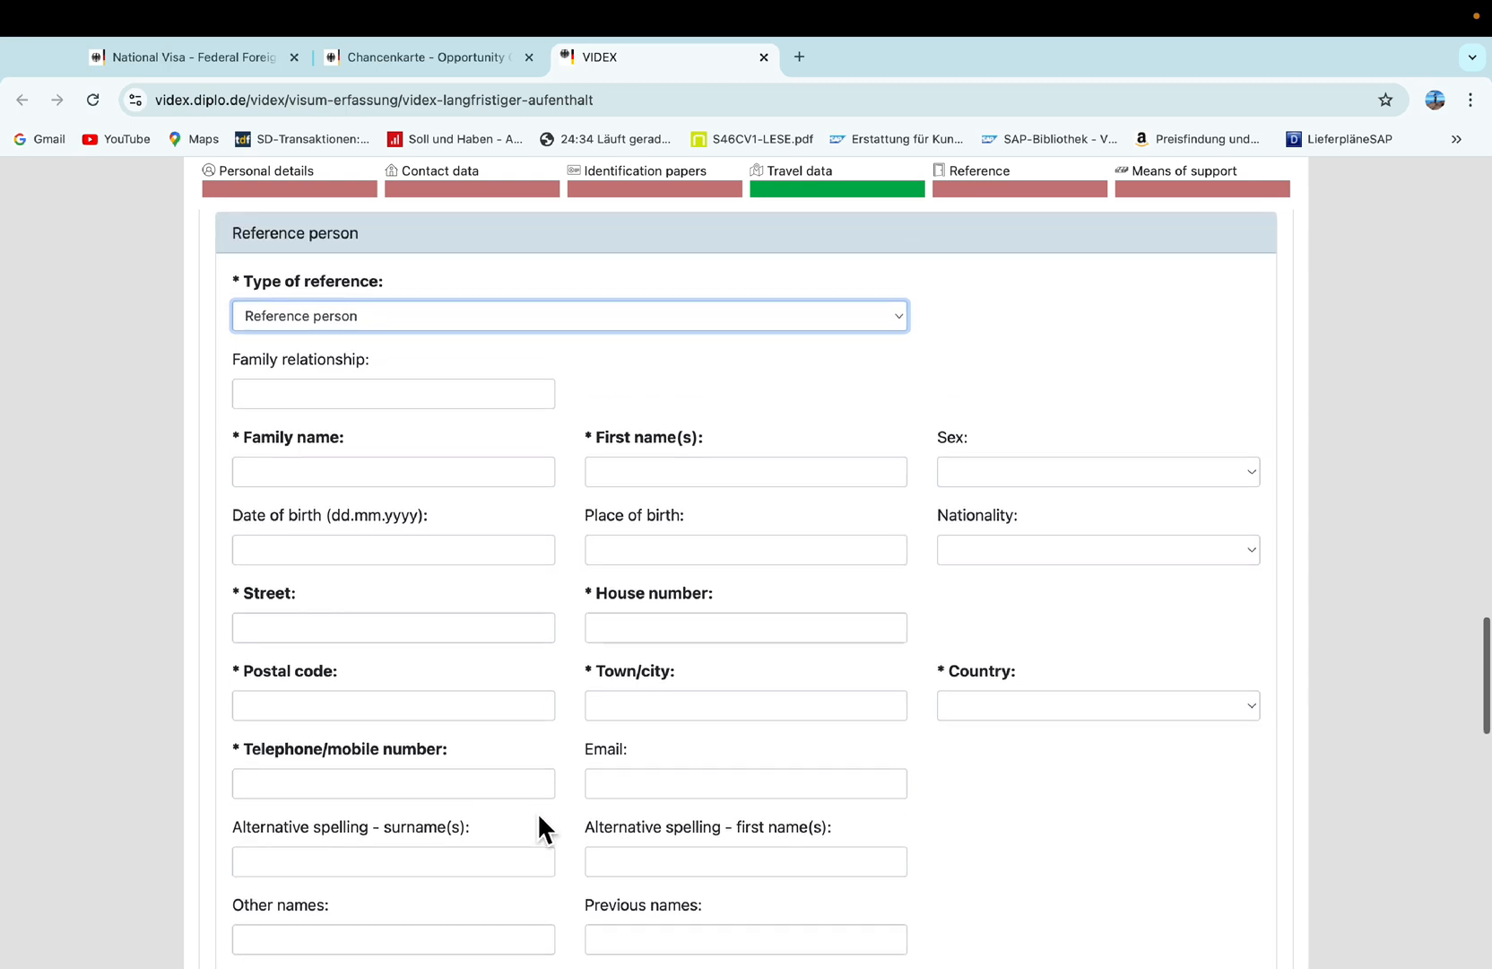
# Set the reference type to Educational establishment/company/organisation and enter 'NAME OF HOTEL' as its name.
pyautogui.scroll(1, 526, 807)
pyautogui.click(459, 492)
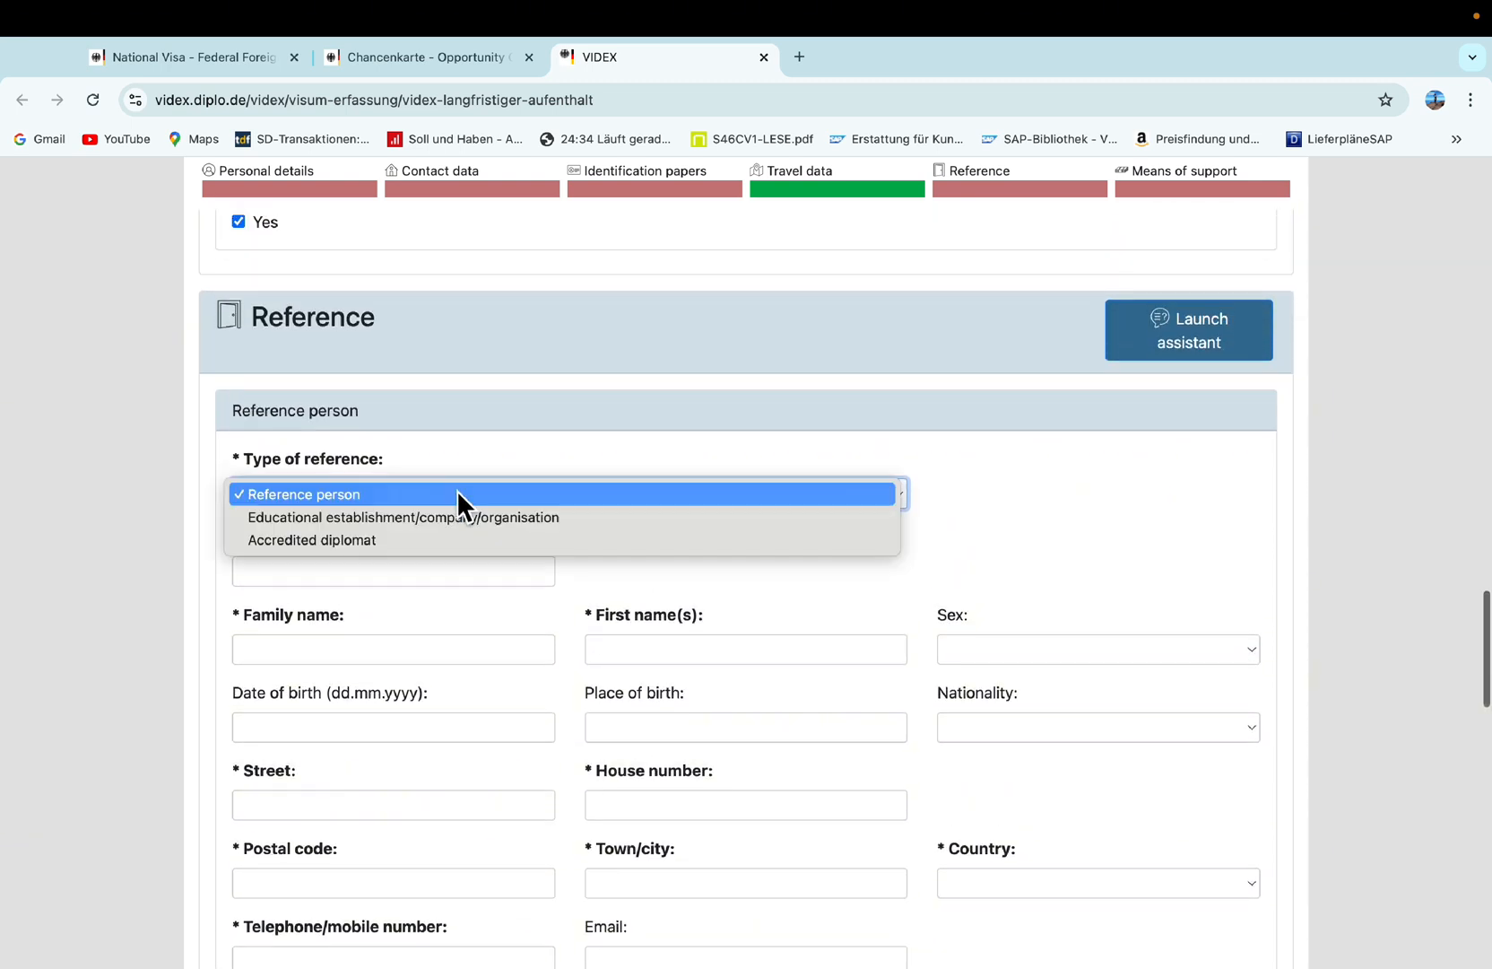
pyautogui.click(421, 522)
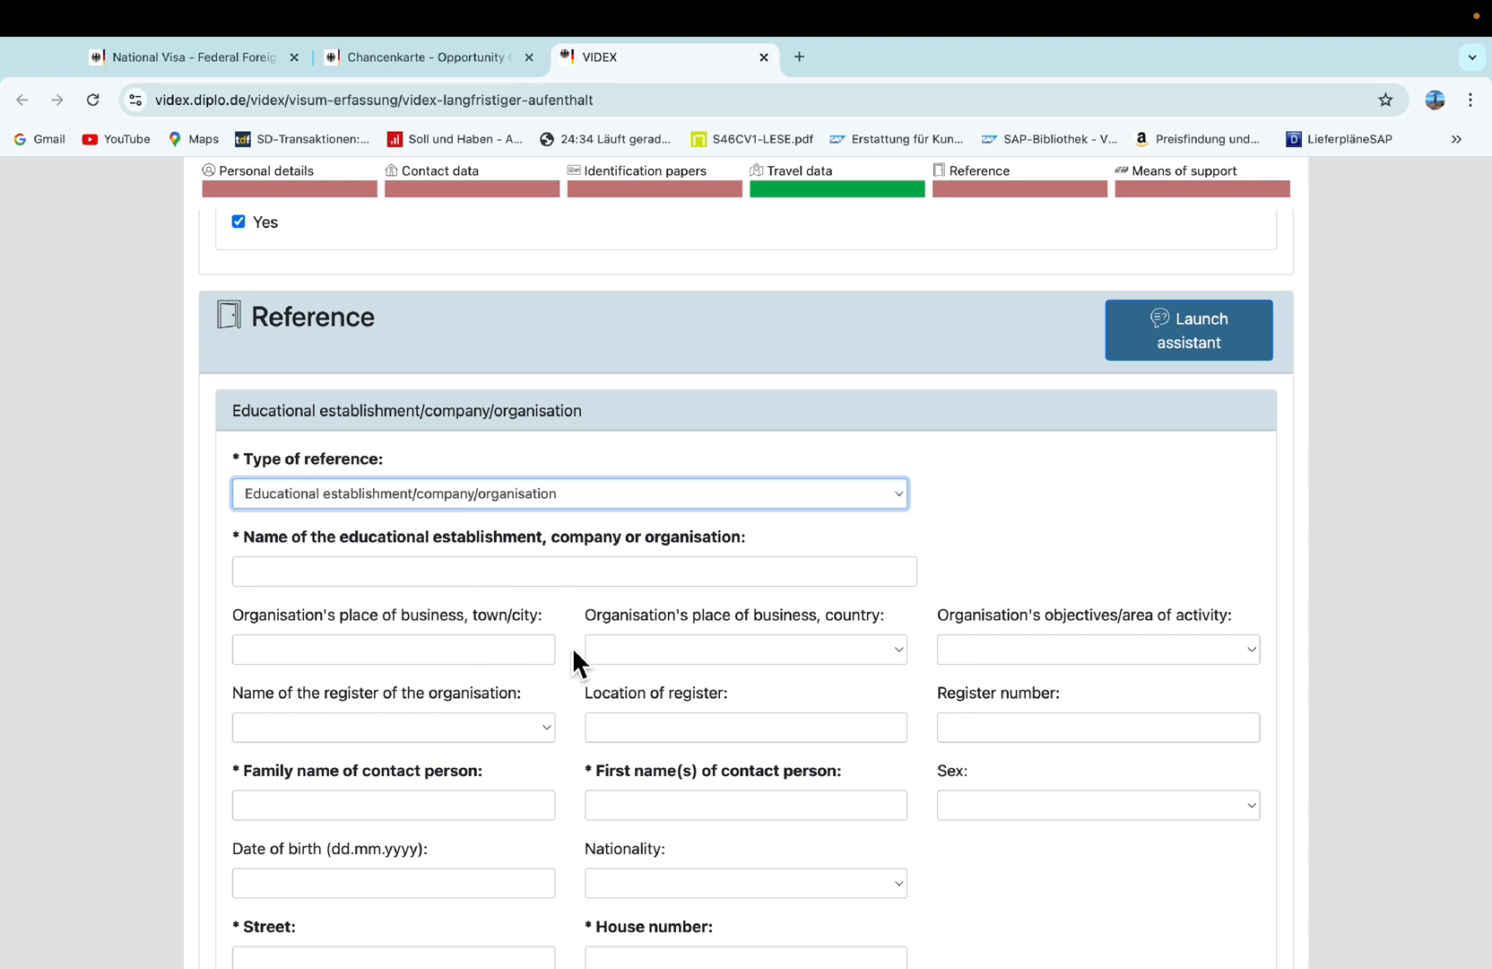
pyautogui.scroll(-3, 572, 645)
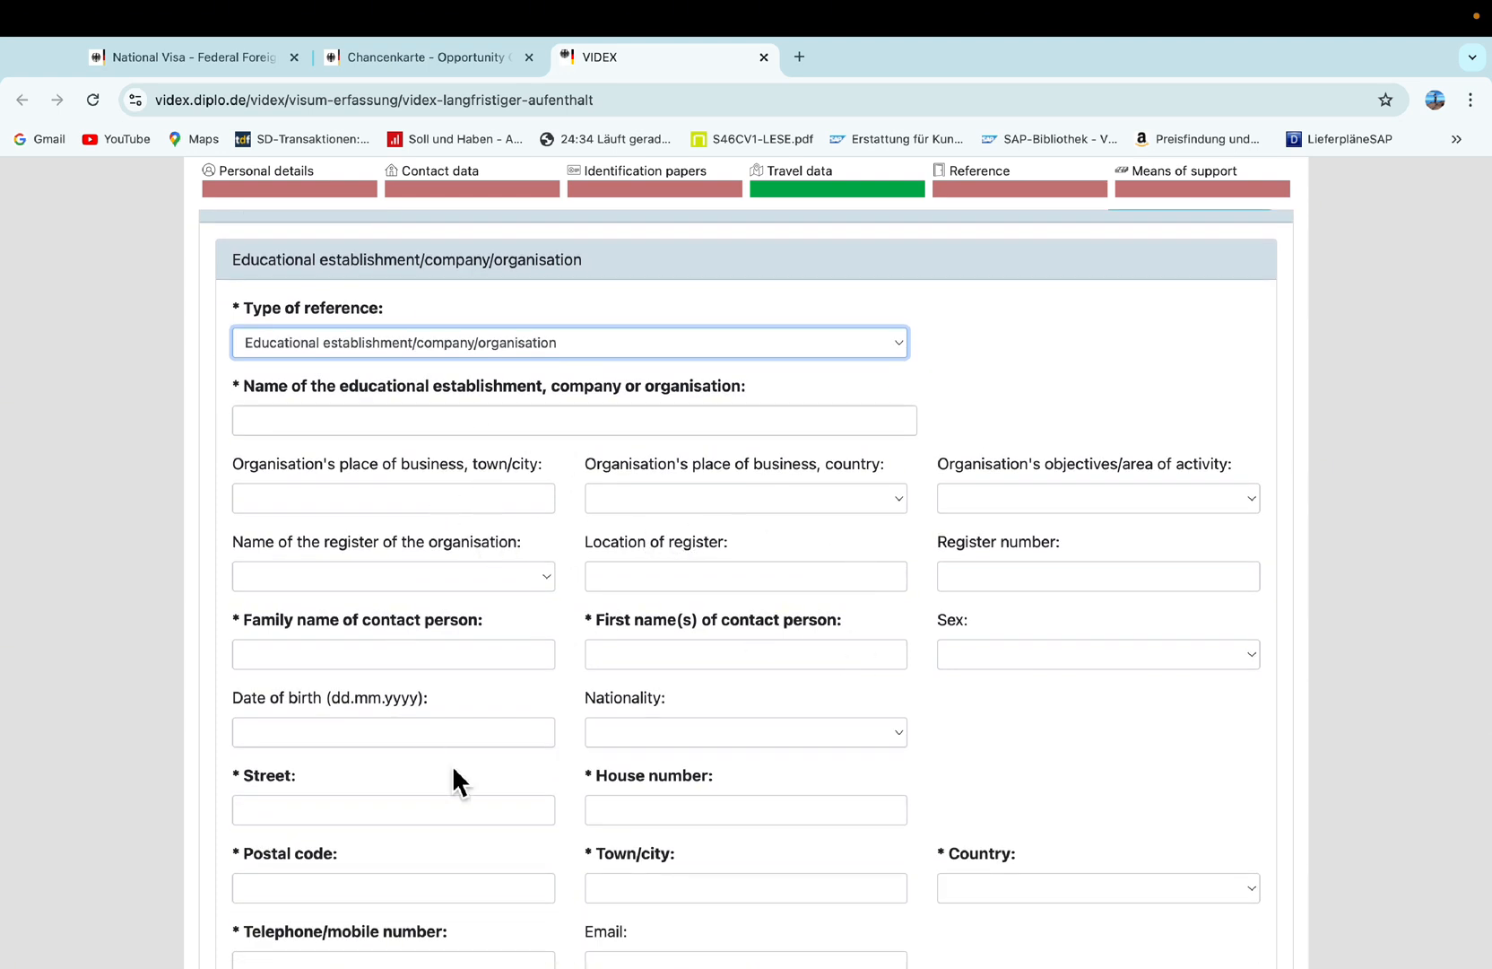
pyautogui.scroll(-3, 432, 679)
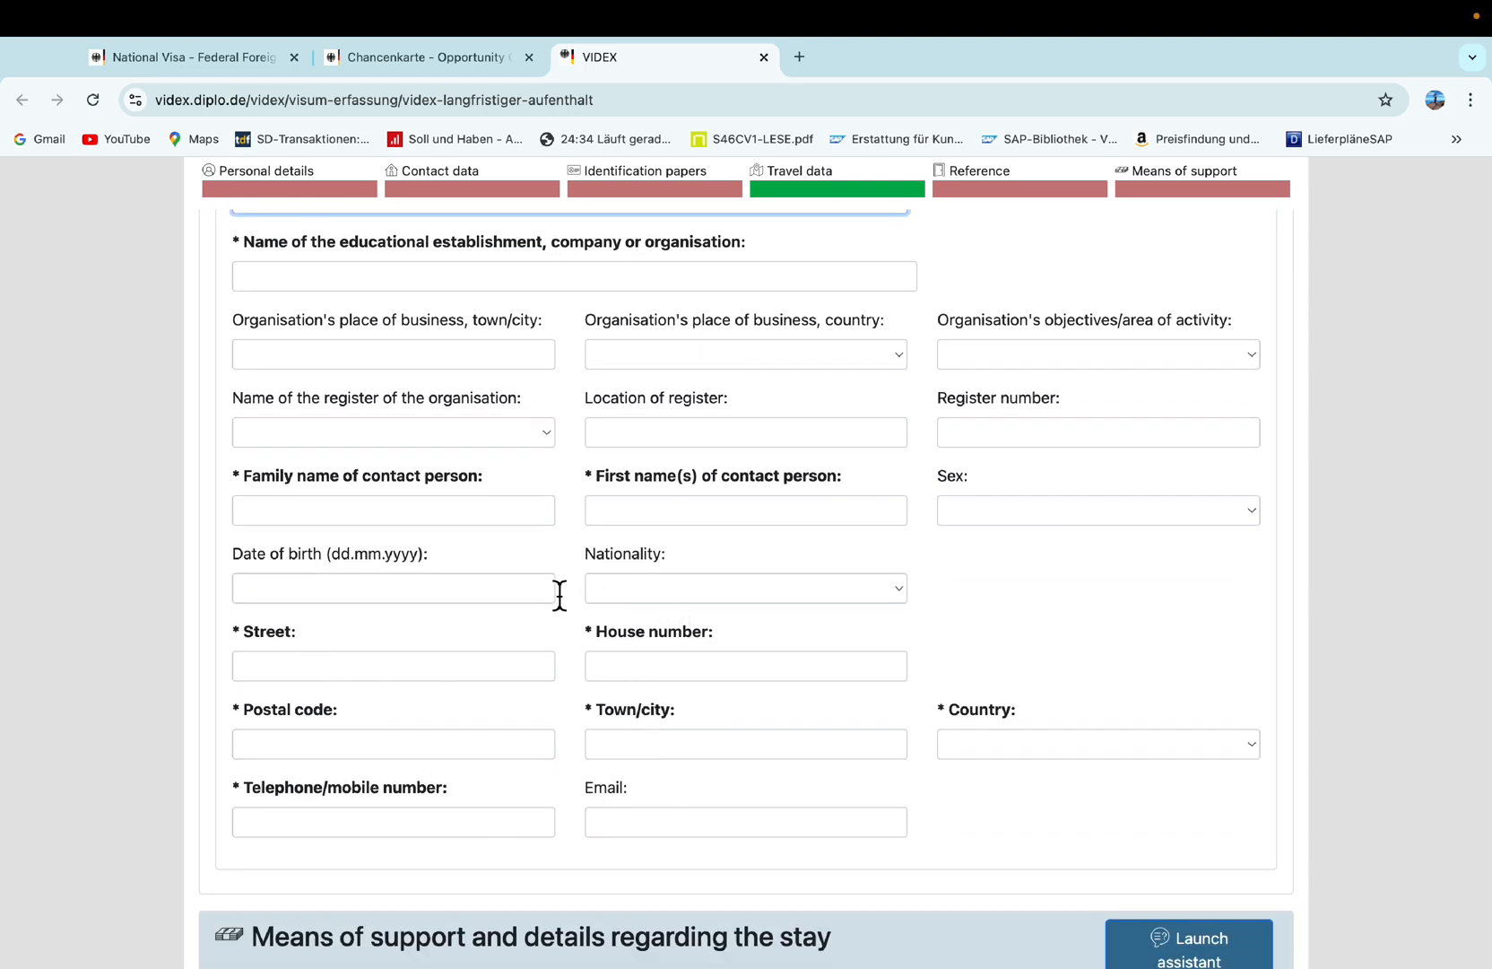
pyautogui.scroll(2, 396, 593)
pyautogui.click(364, 391)
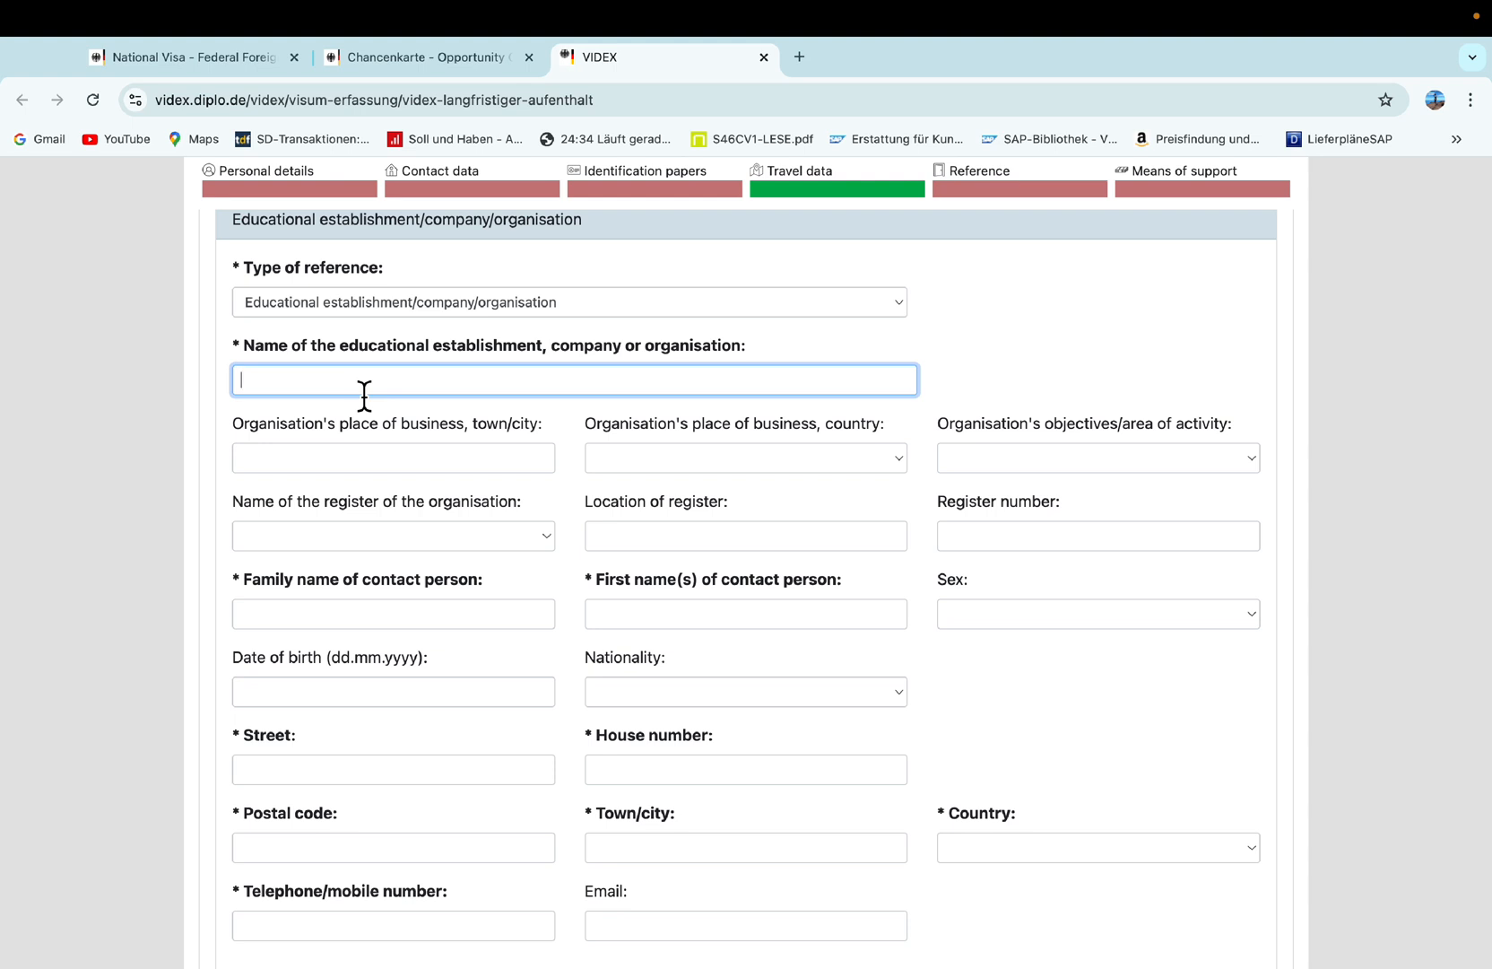
pyautogui.write('NAME OF HOTEL')
# Scroll past the Reference fields down to the 'Means of support and details regarding the stay' section.
pyautogui.scroll(1, 642, 592)
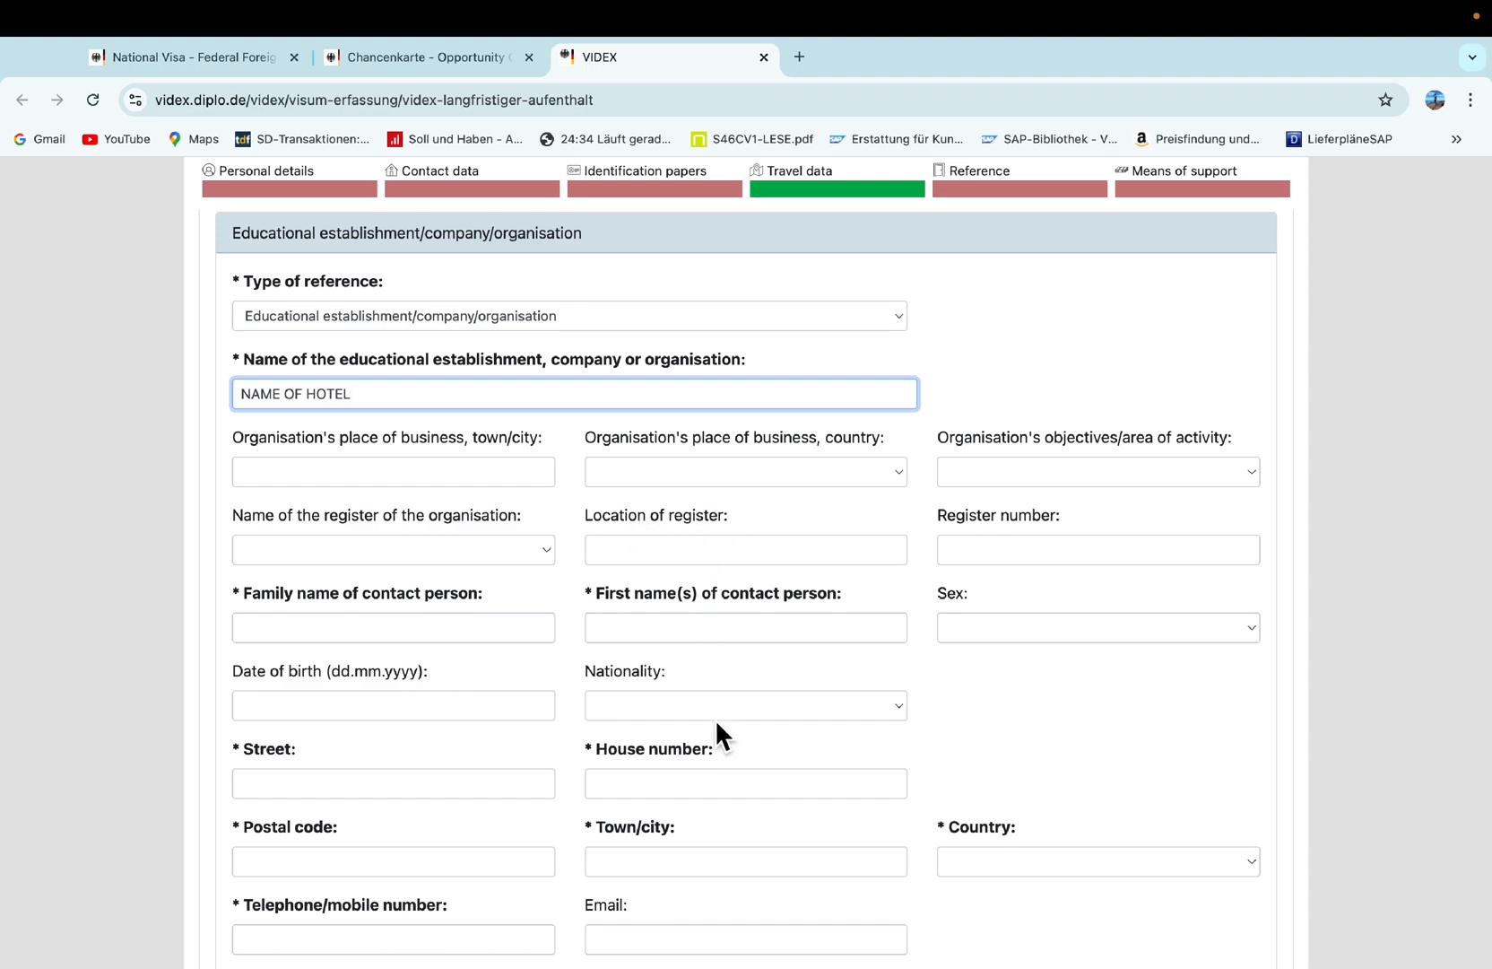
pyautogui.scroll(-5, 887, 754)
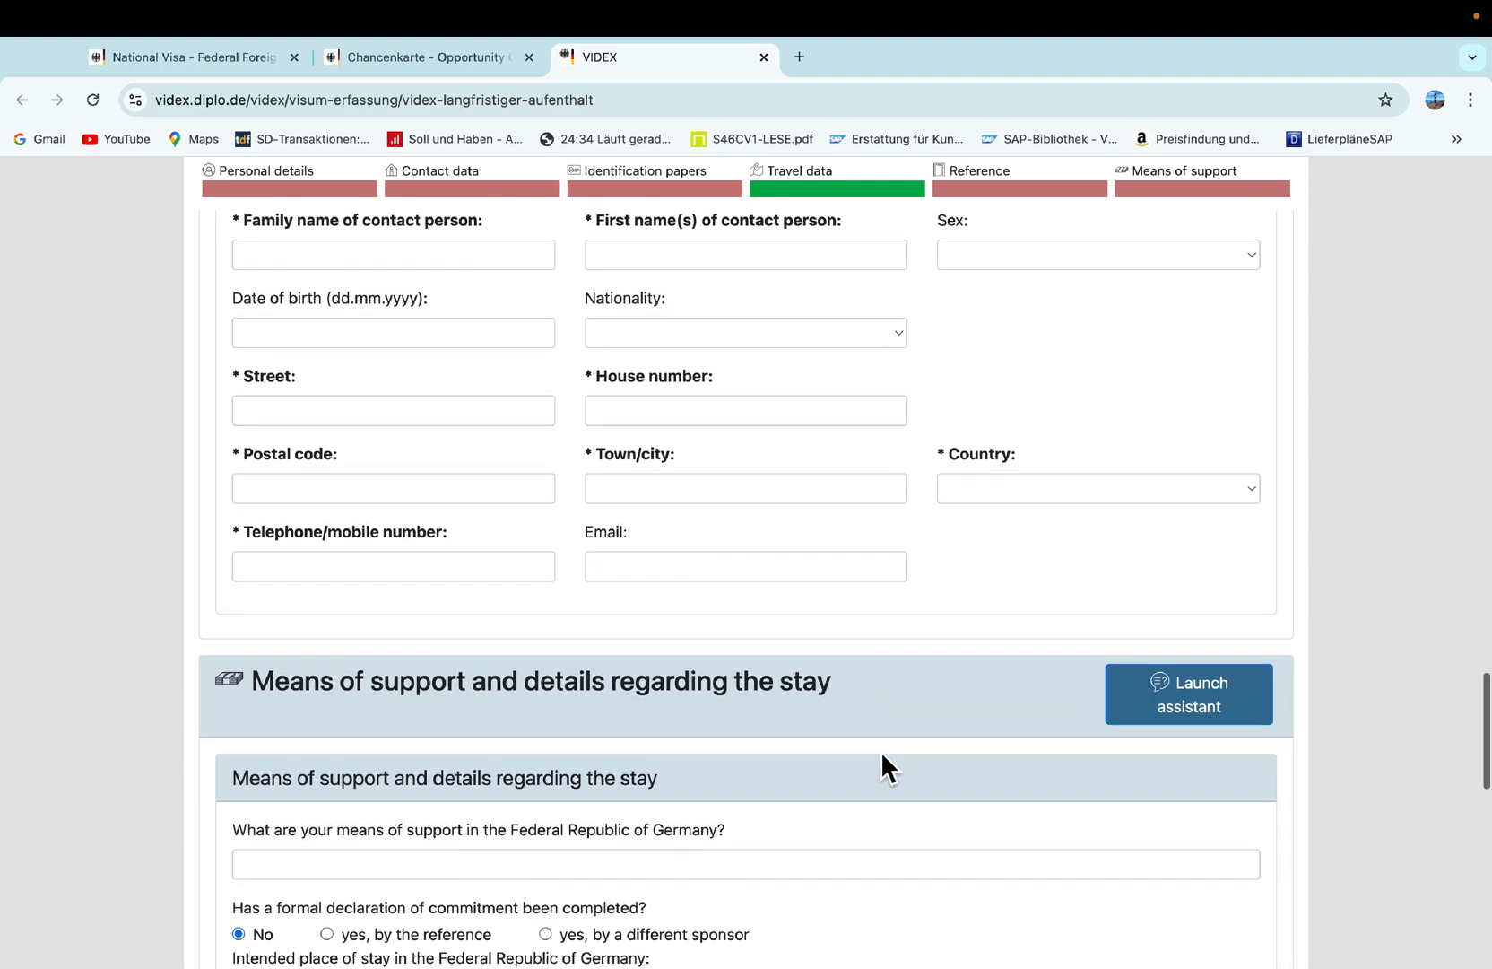
pyautogui.scroll(4, 834, 749)
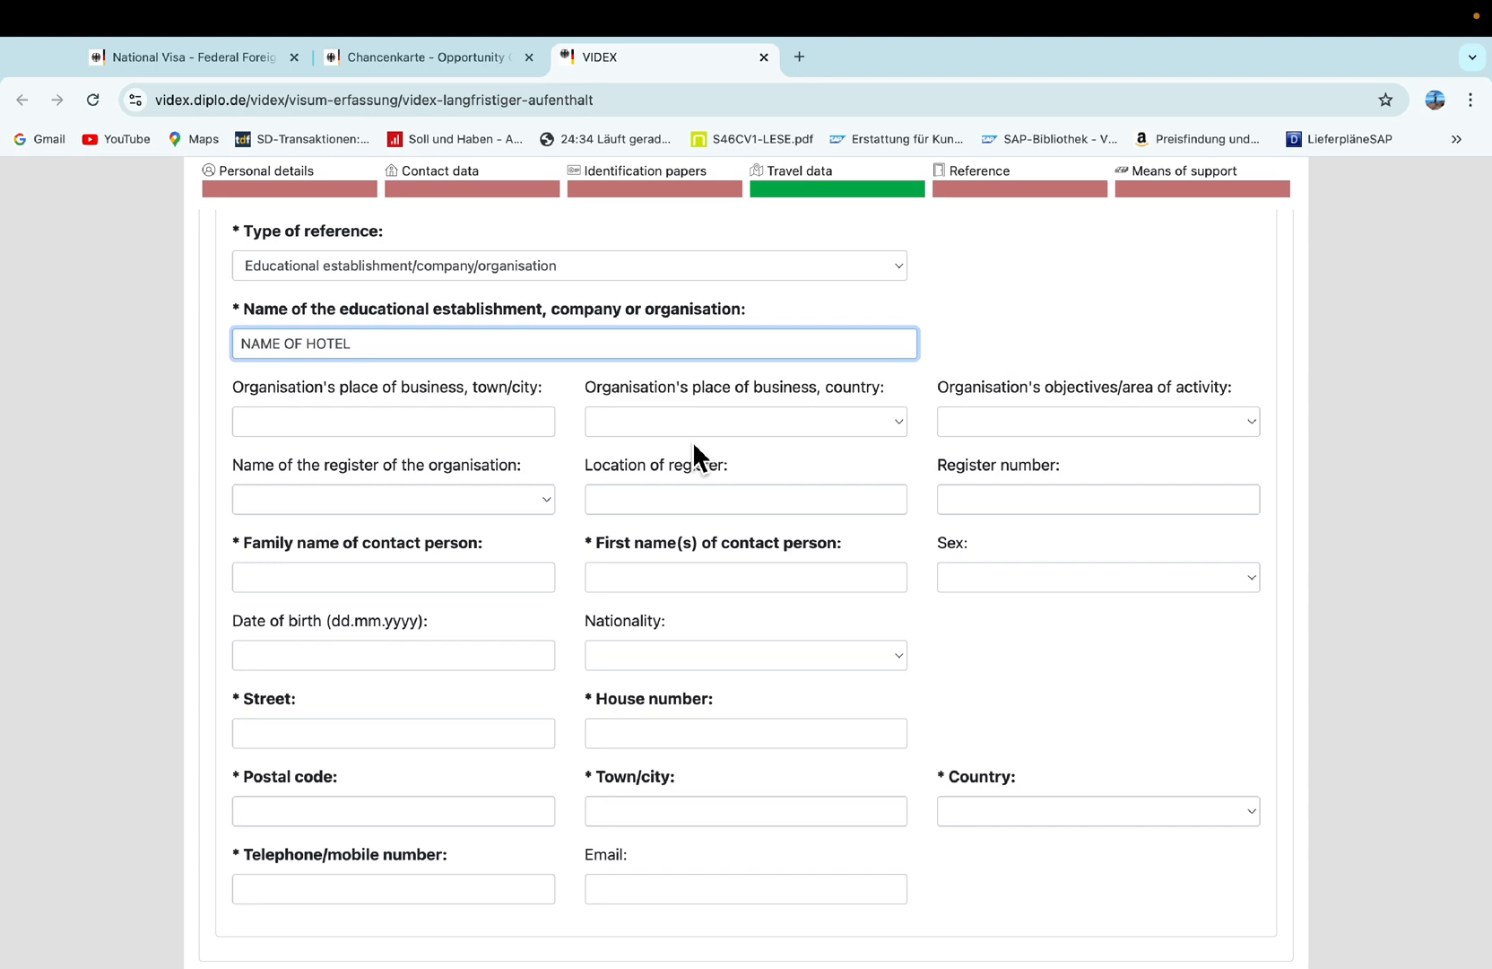
pyautogui.scroll(-5, 694, 446)
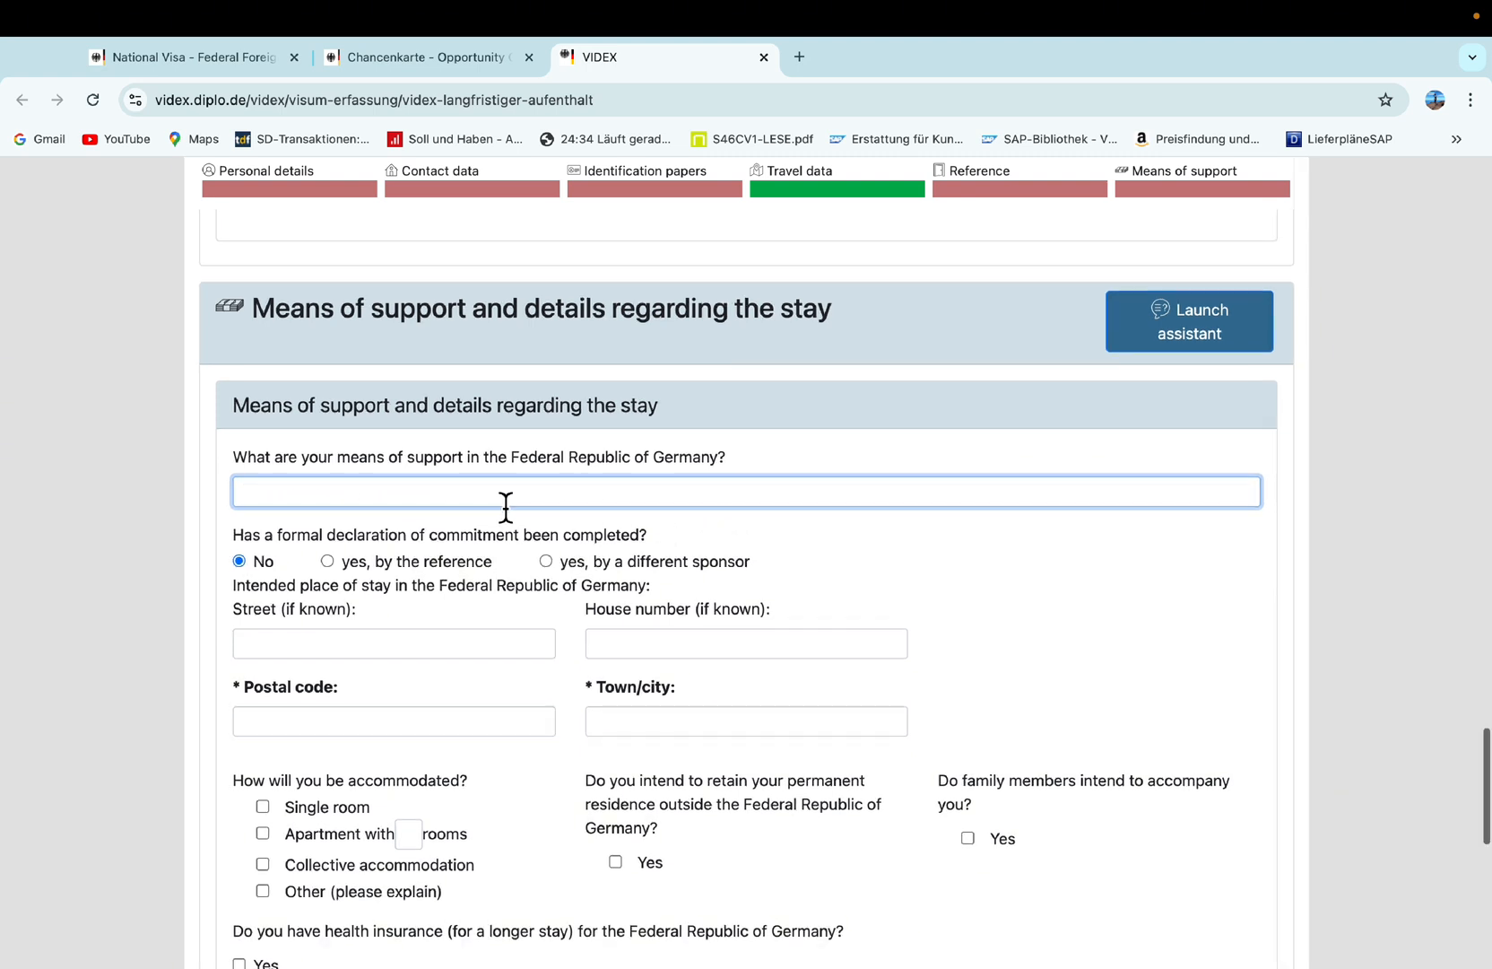
pyautogui.scroll(-1, 392, 566)
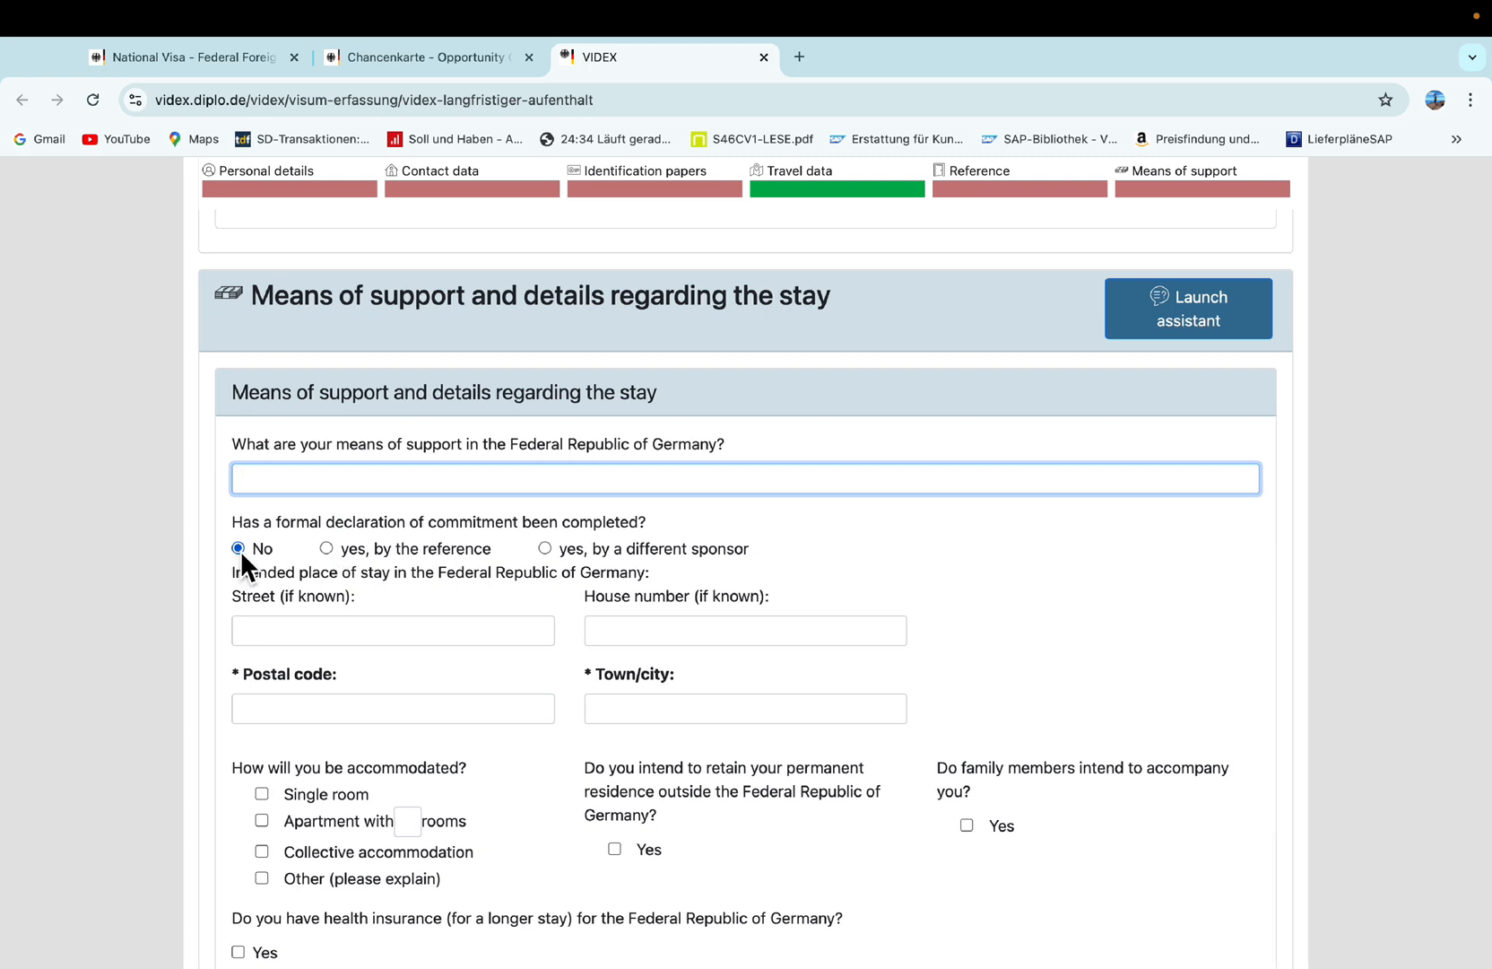
pyautogui.scroll(1, 468, 780)
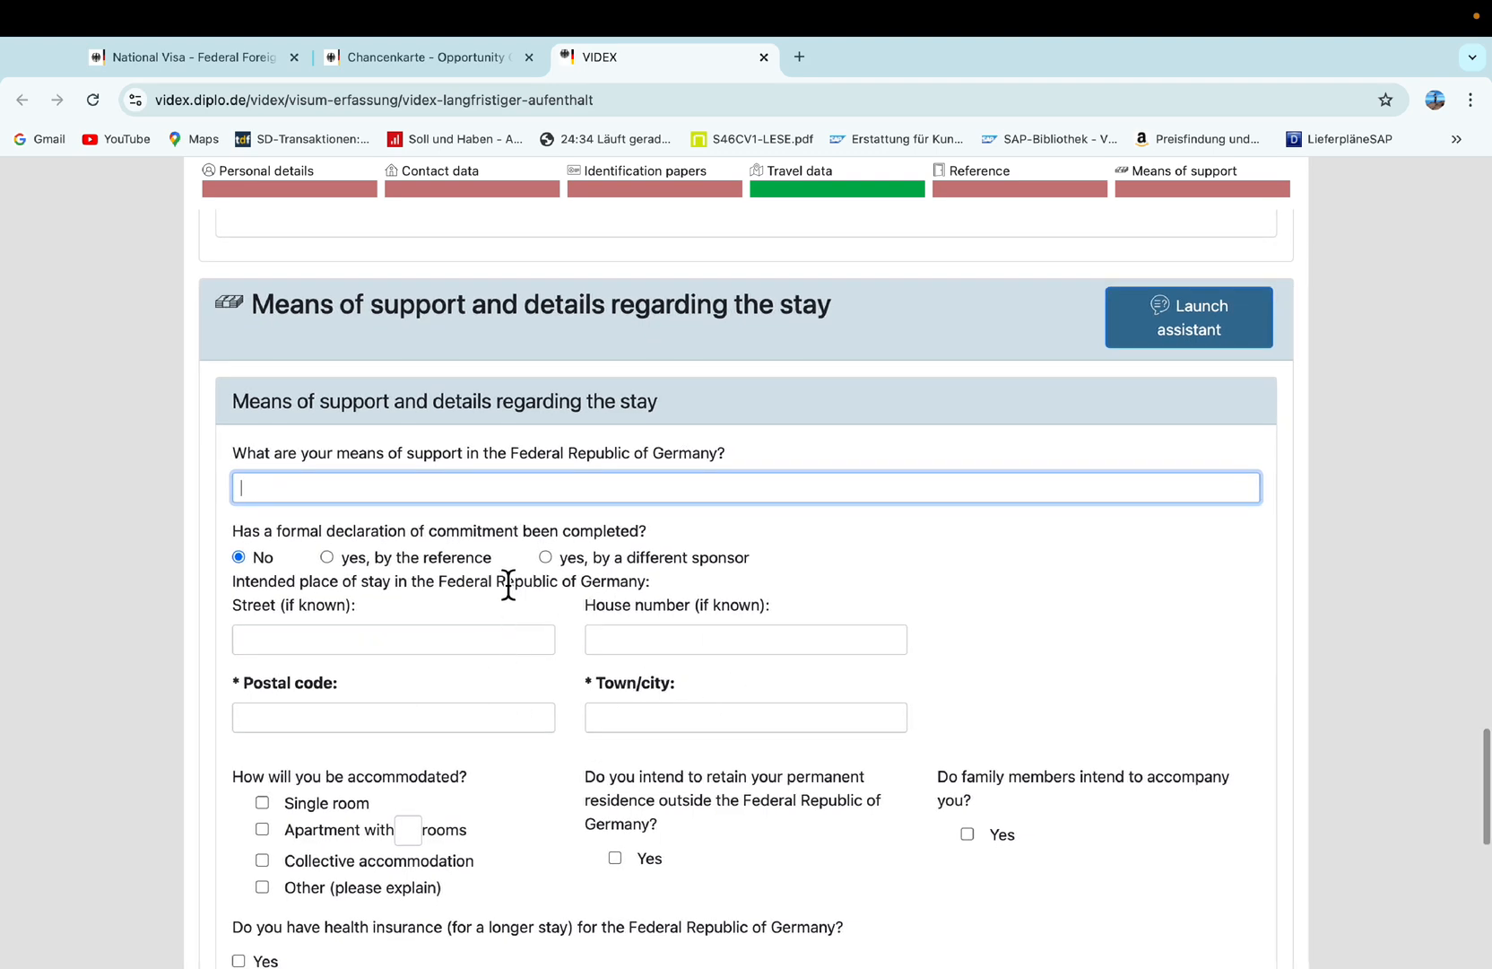
pyautogui.scroll(-1, 508, 583)
pyautogui.scroll(2, 508, 586)
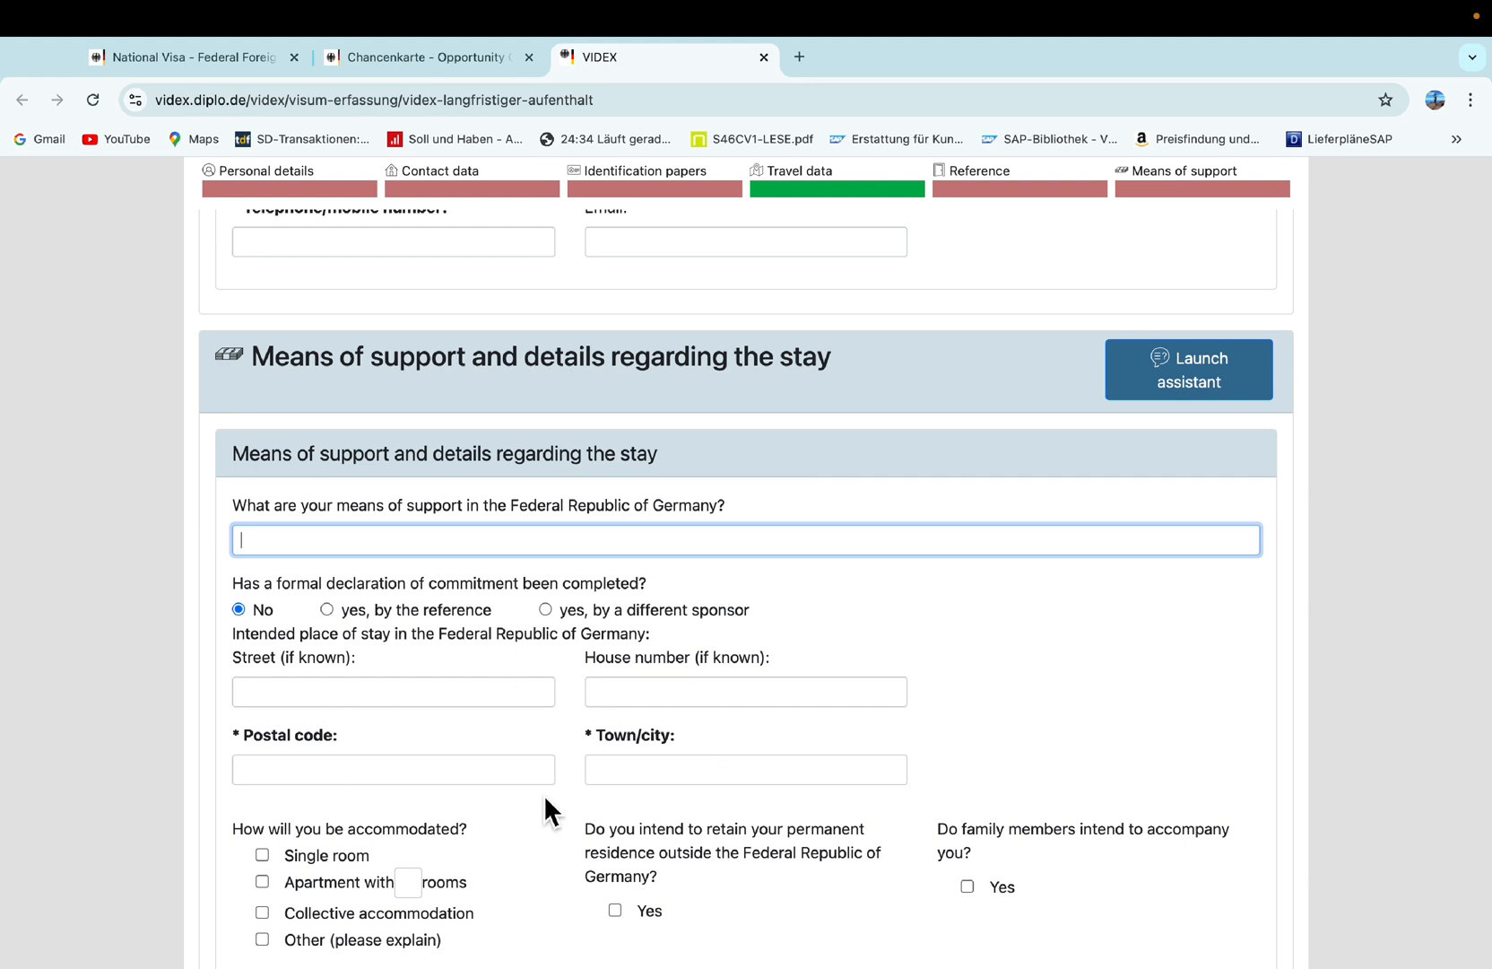
pyautogui.scroll(-5, 467, 807)
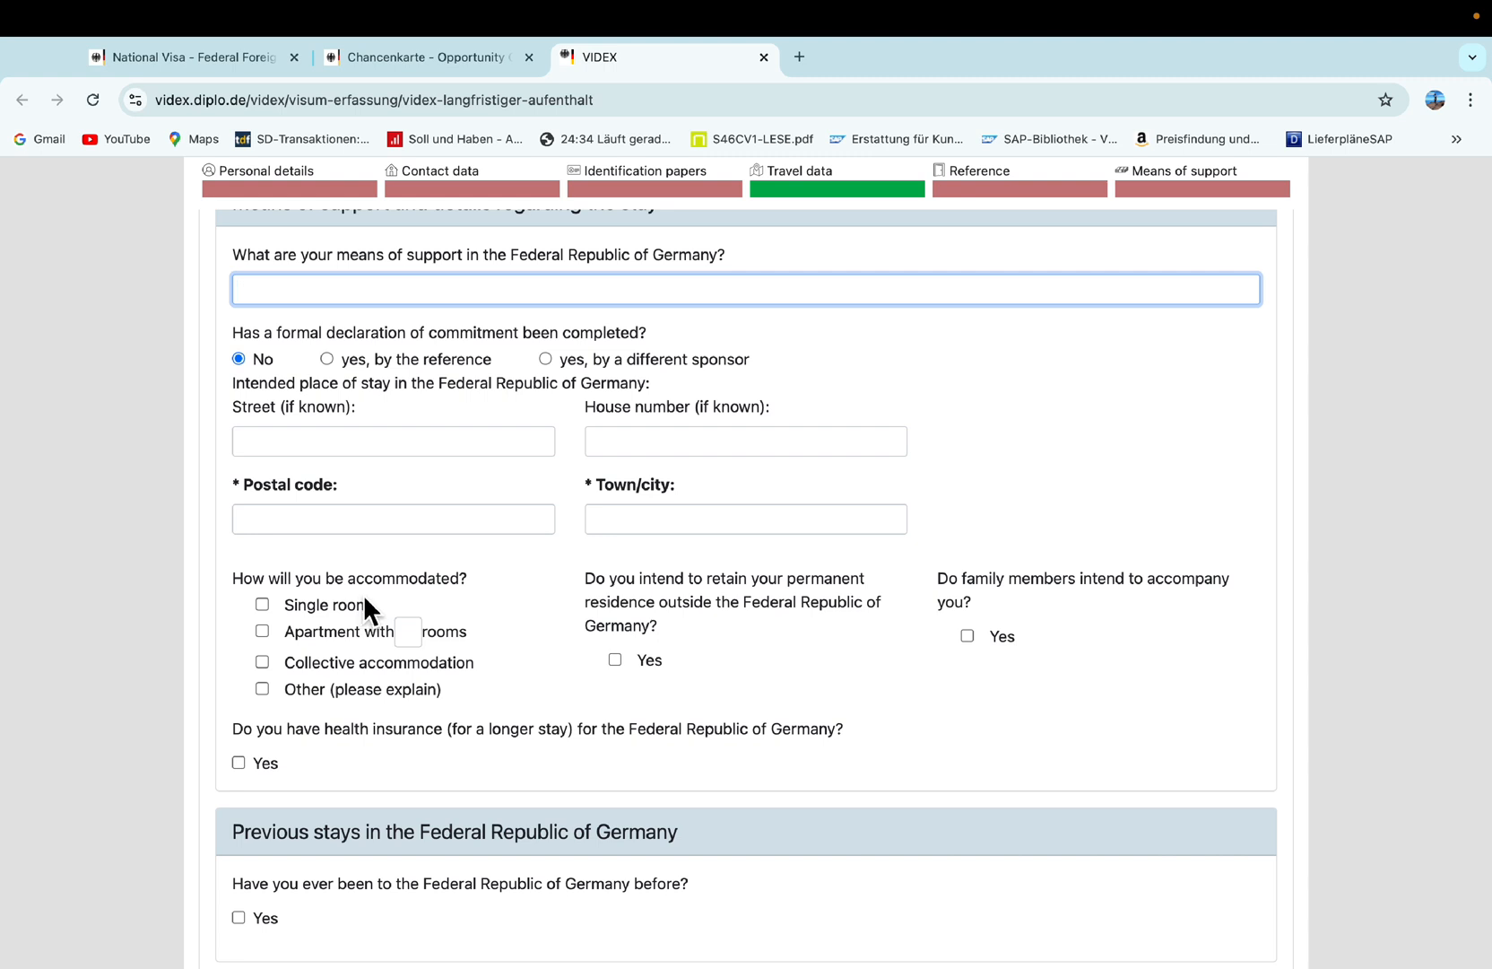
# Choose single-room accommodation, keep permanent residence in INDIA, and answer Yes to health insurance.
pyautogui.click(269, 609)
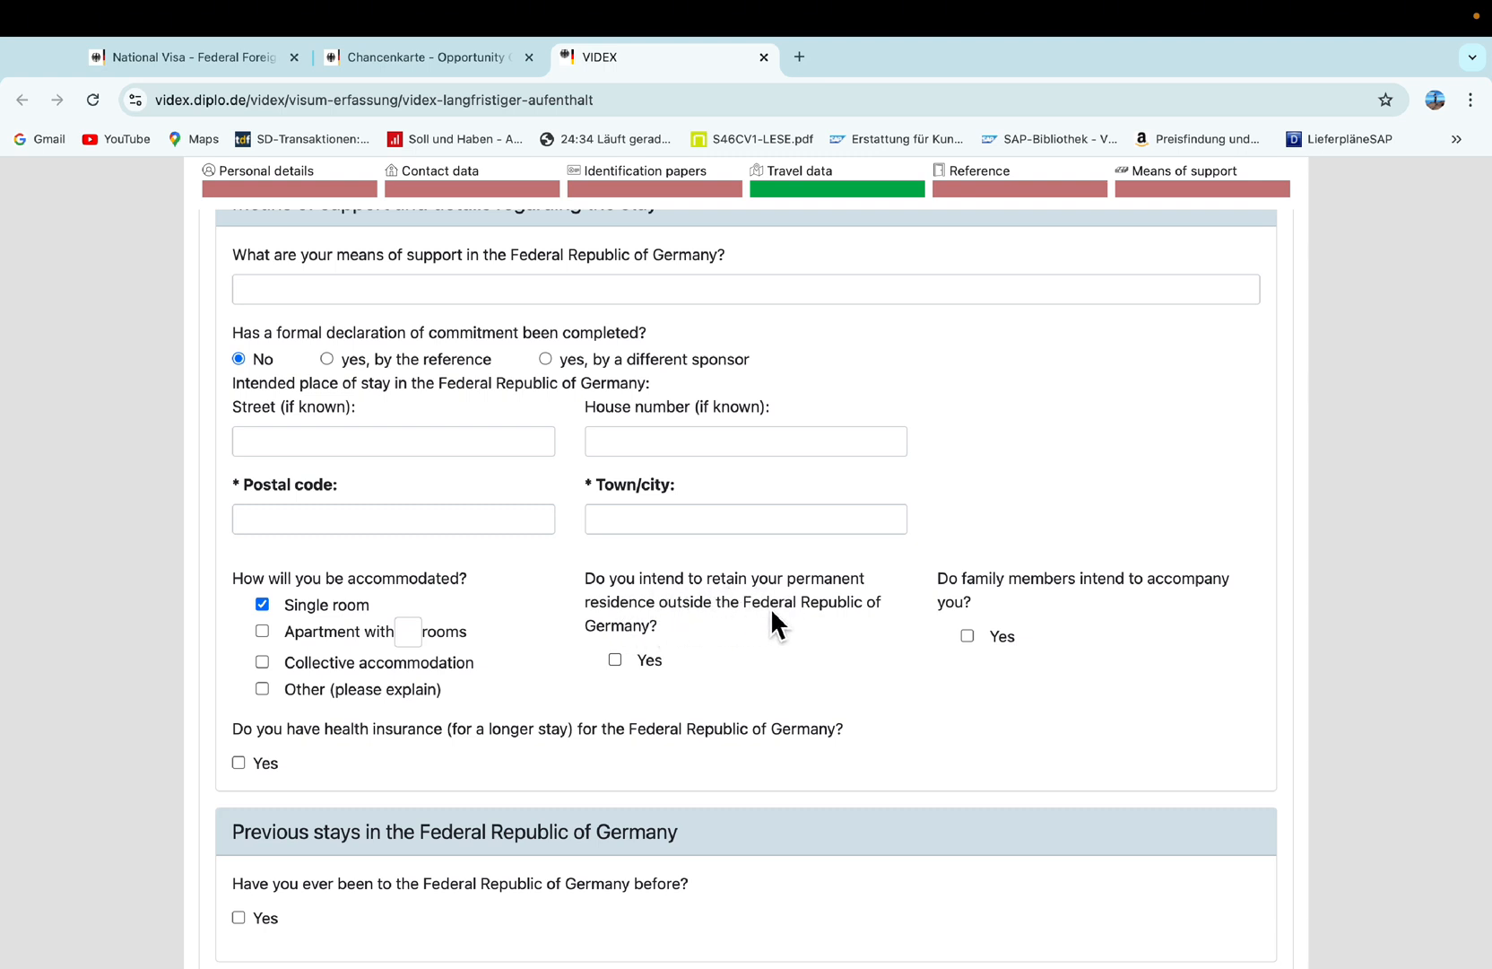
pyautogui.scroll(-1, 603, 679)
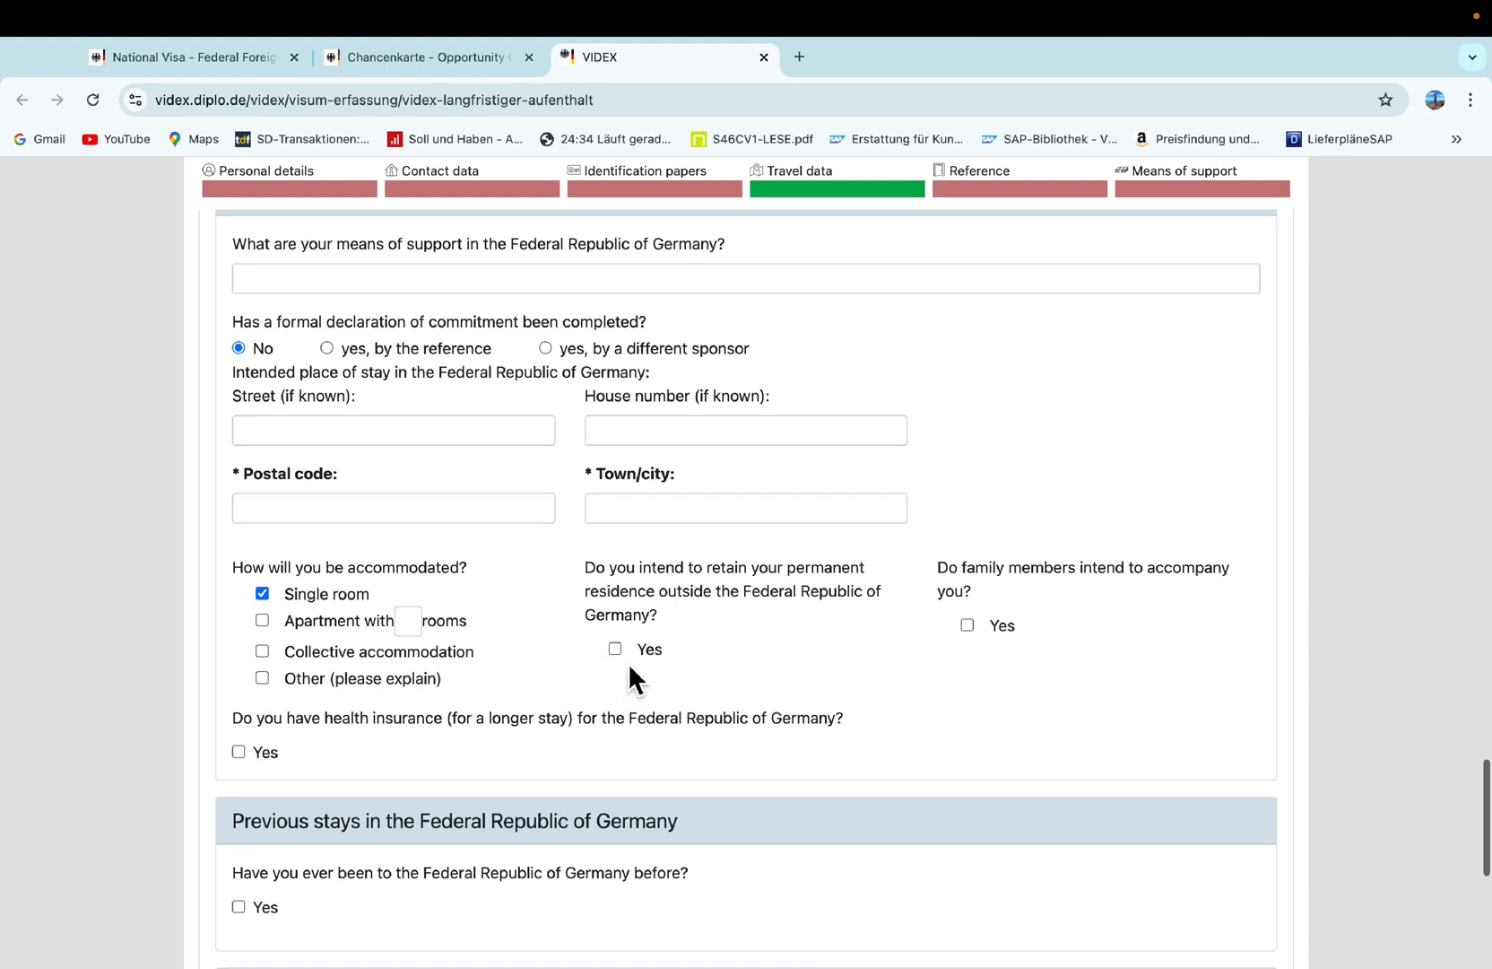
pyautogui.click(615, 648)
pyautogui.click(644, 708)
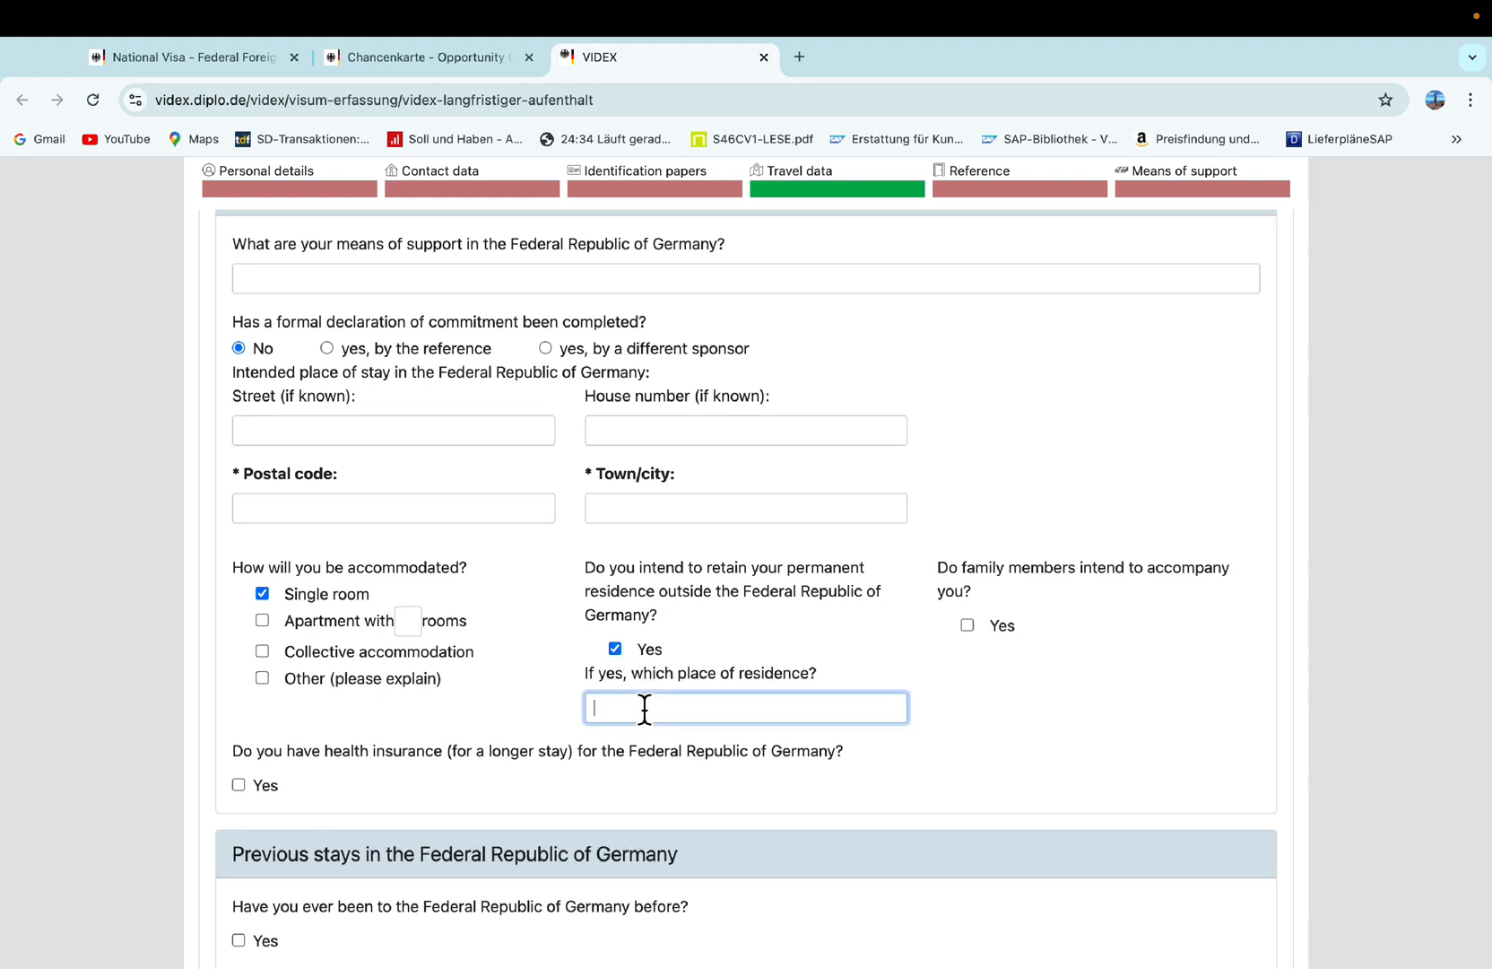
pyautogui.write('INDIA')
pyautogui.scroll(1, 735, 708)
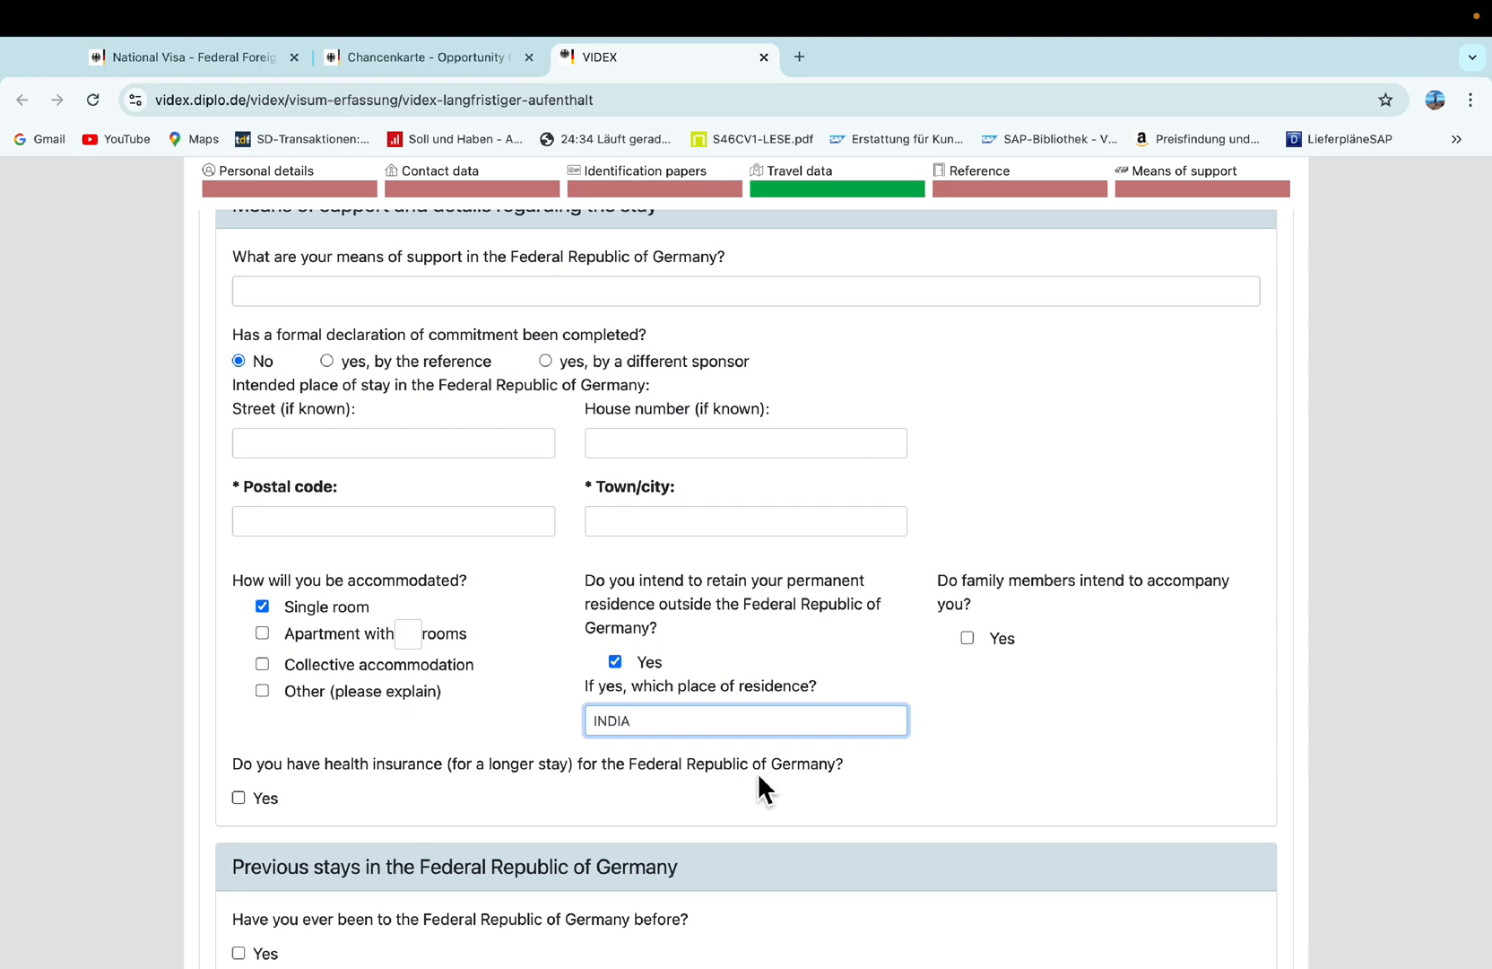
pyautogui.click(240, 799)
# Scroll to the Declaration section and check that all three questions are answered No.
pyautogui.scroll(-5, 375, 813)
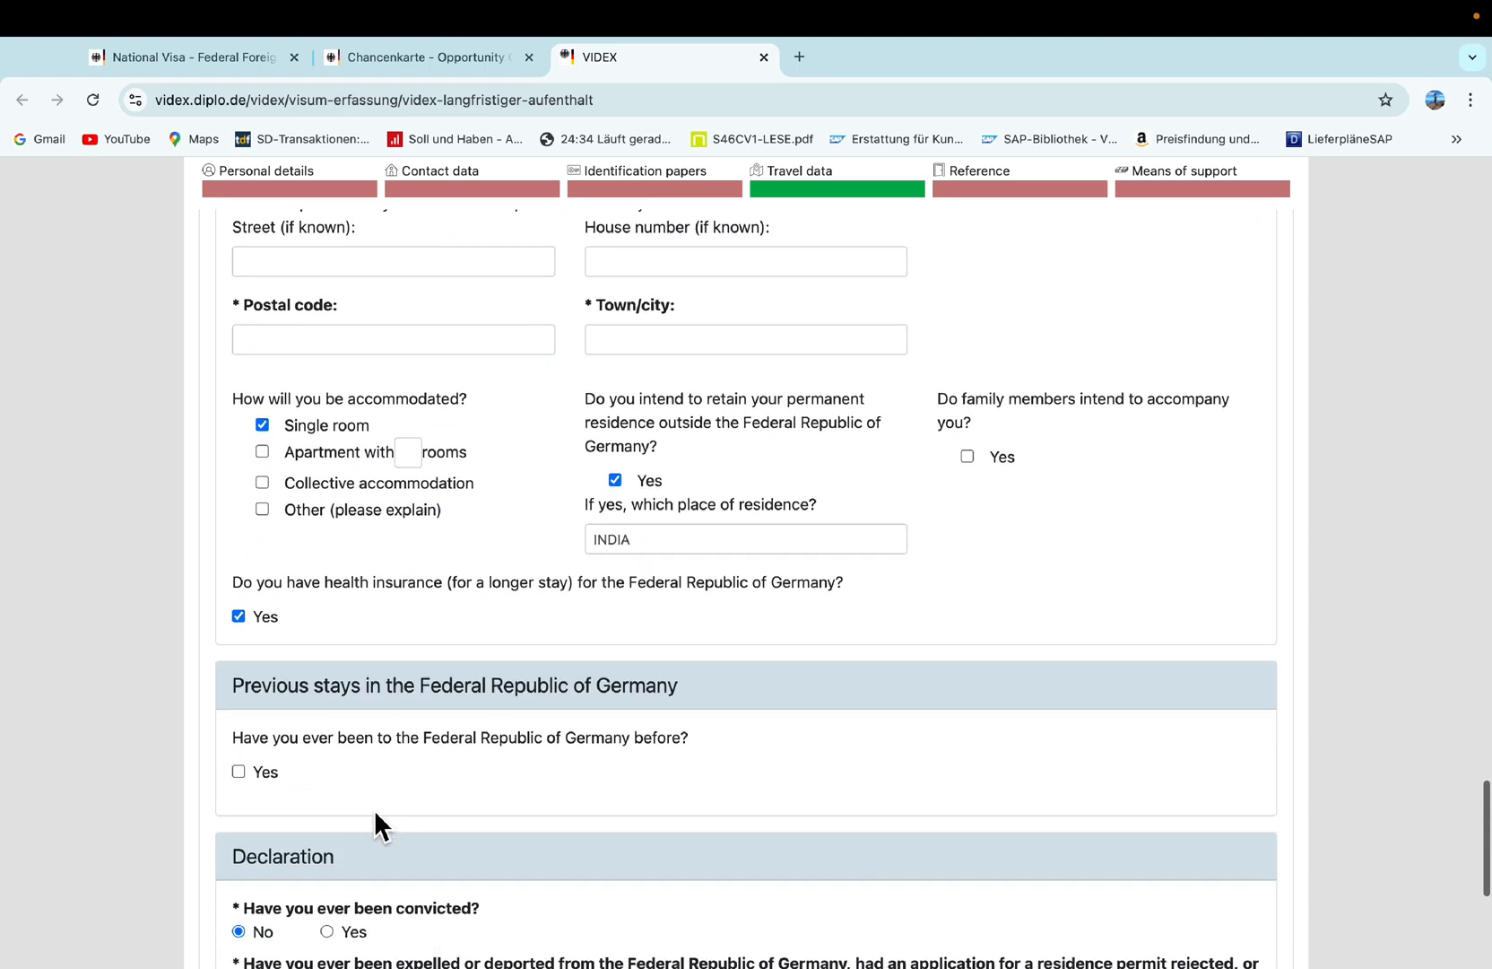
pyautogui.scroll(2, 290, 592)
pyautogui.scroll(-5, 294, 601)
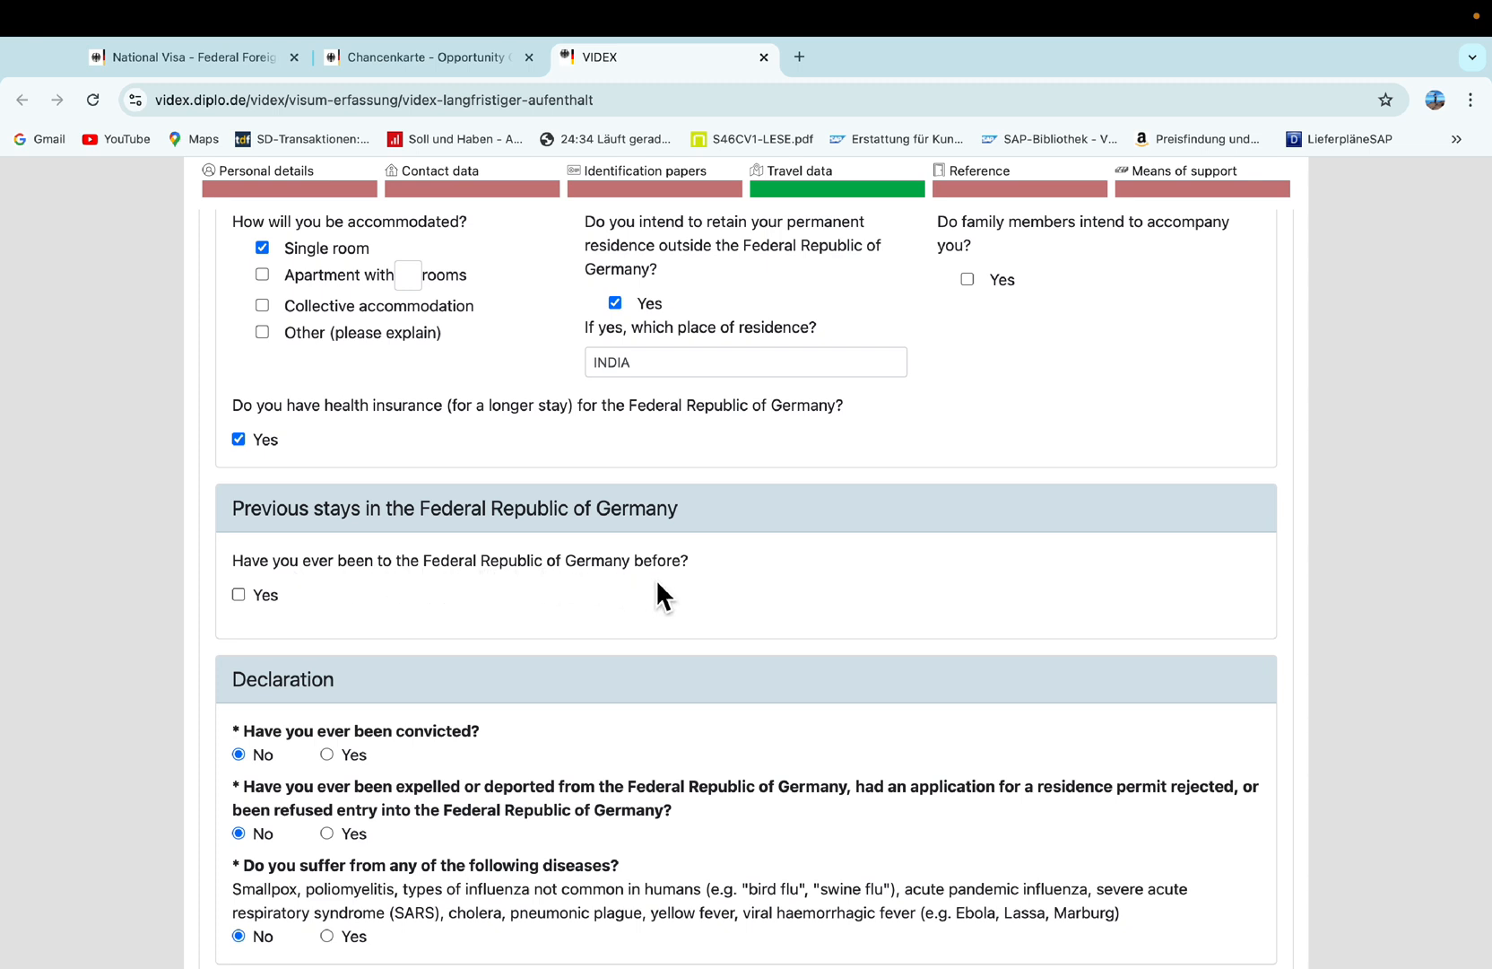
pyautogui.scroll(1, 651, 579)
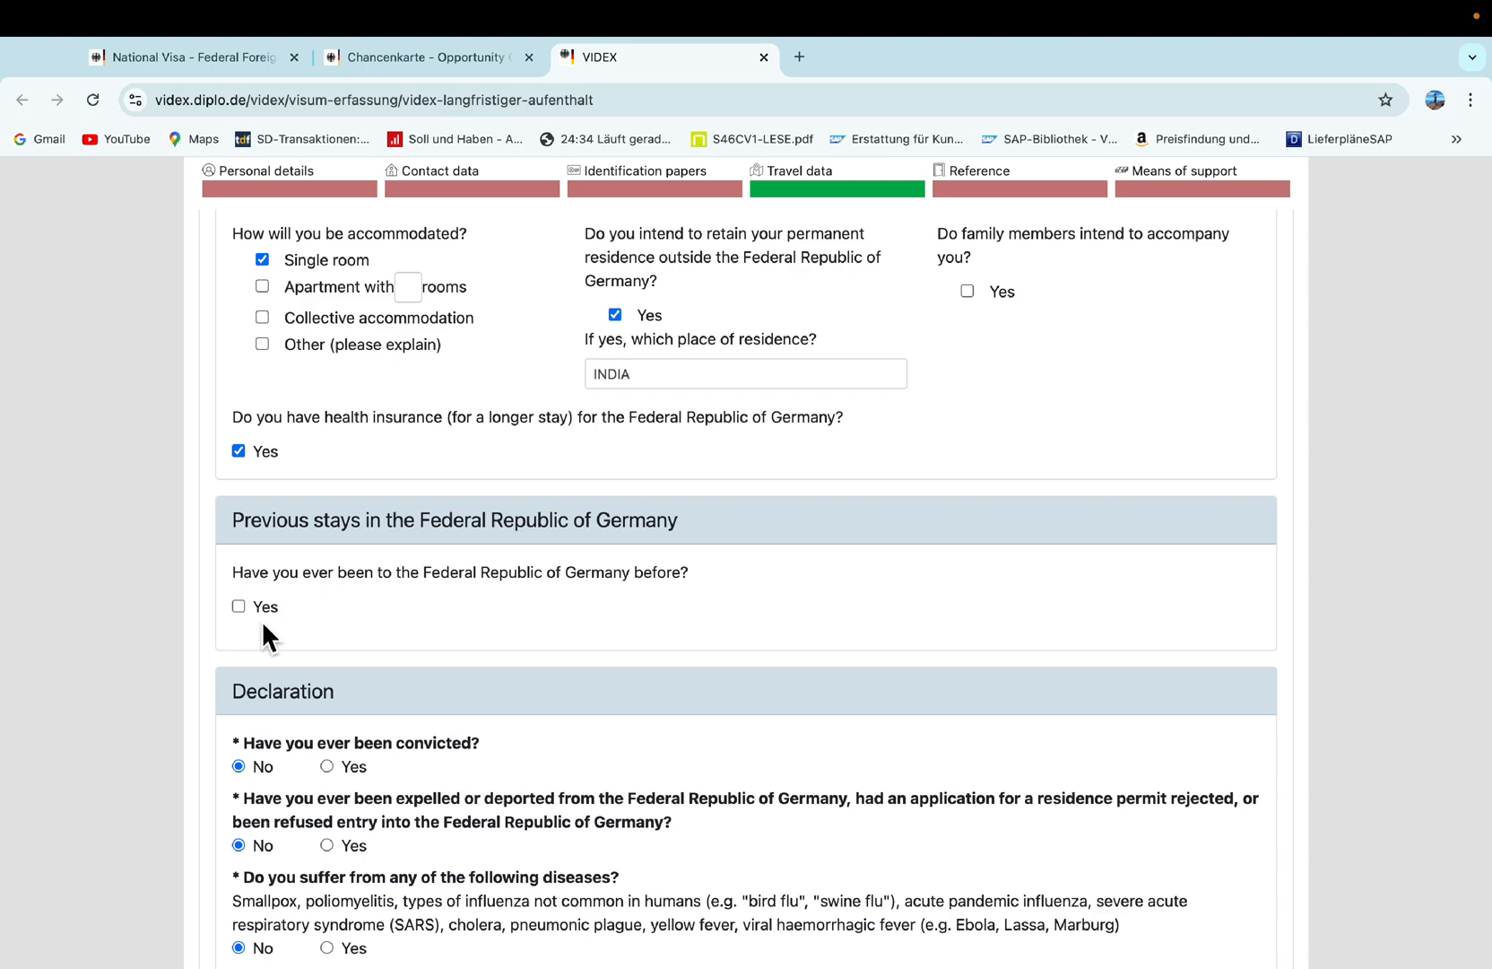
pyautogui.scroll(-3, 529, 628)
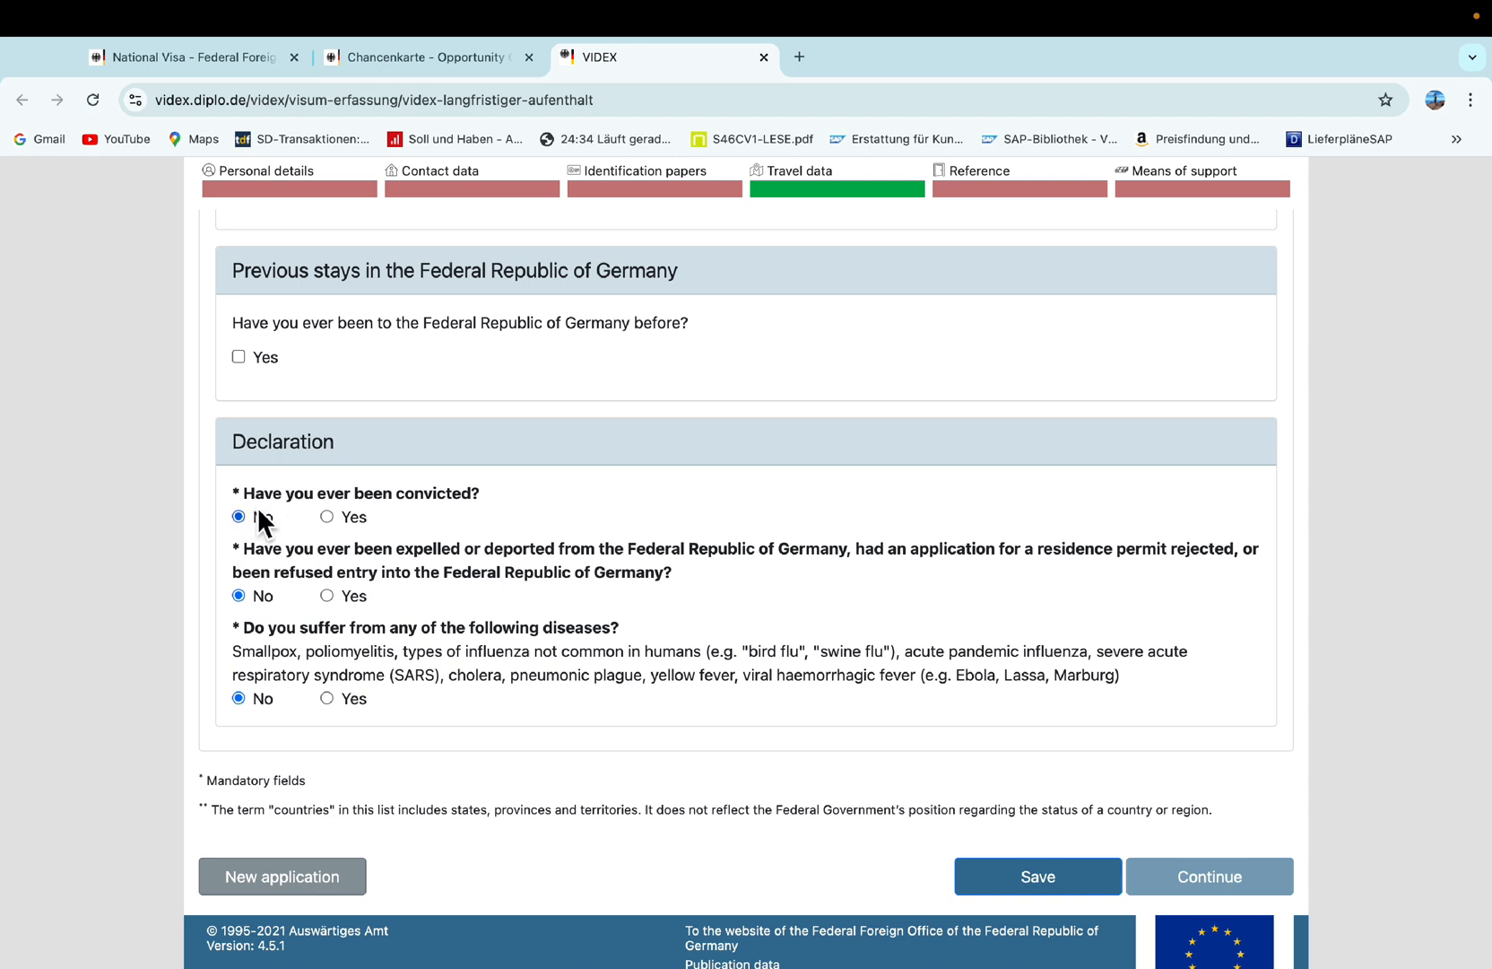
pyautogui.scroll(1, 260, 515)
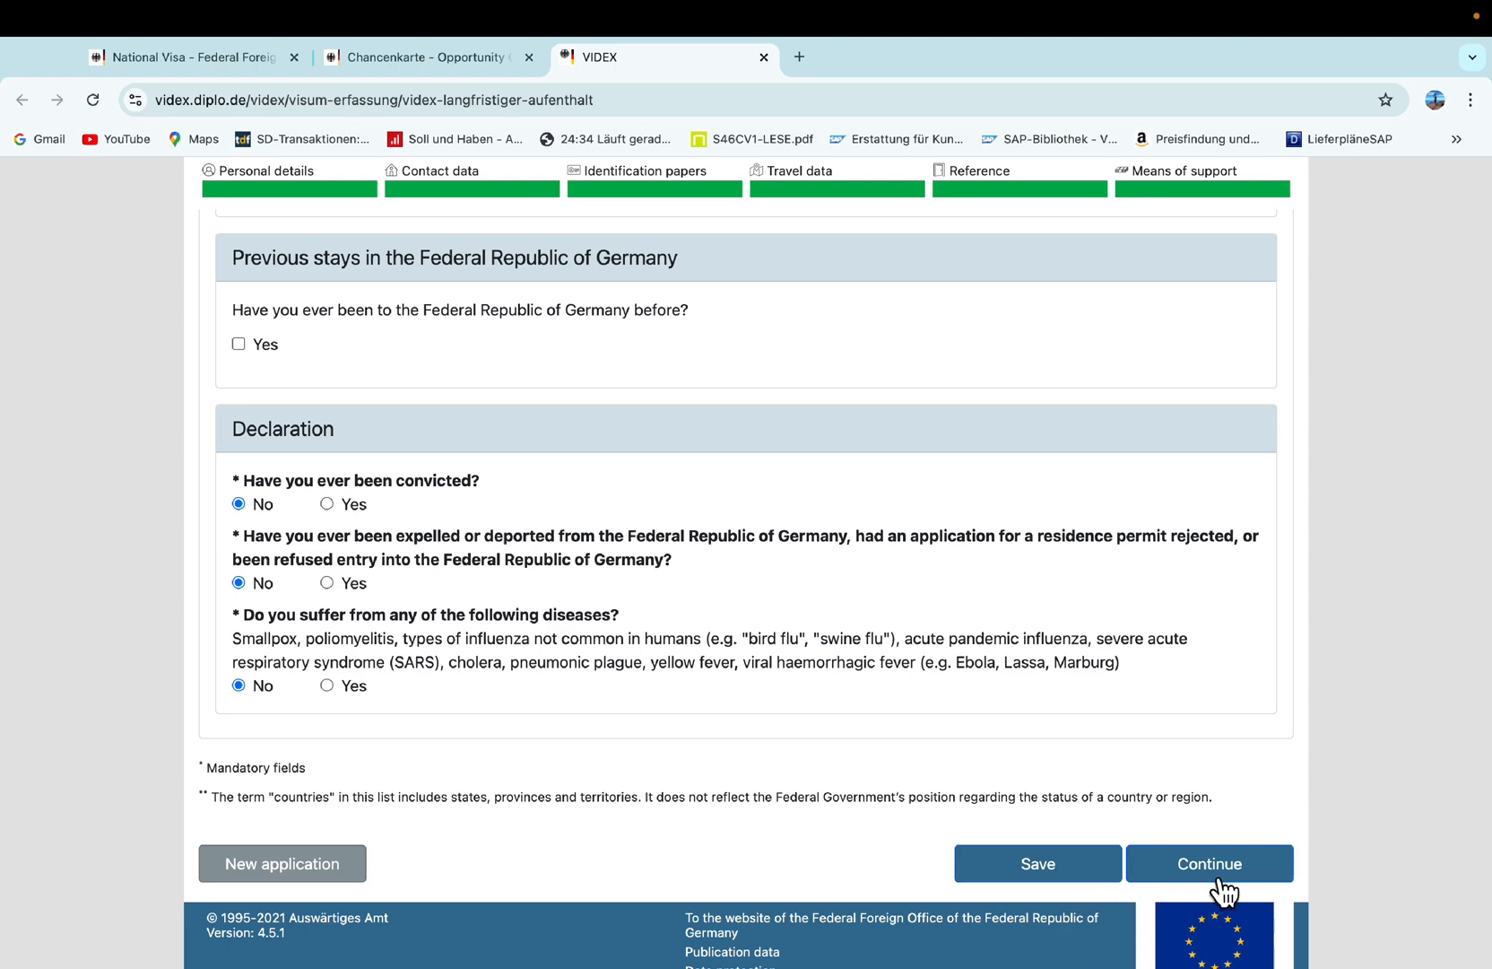
# Have the form validated, then download the checked application as a PDF.
pyautogui.click(1220, 881)
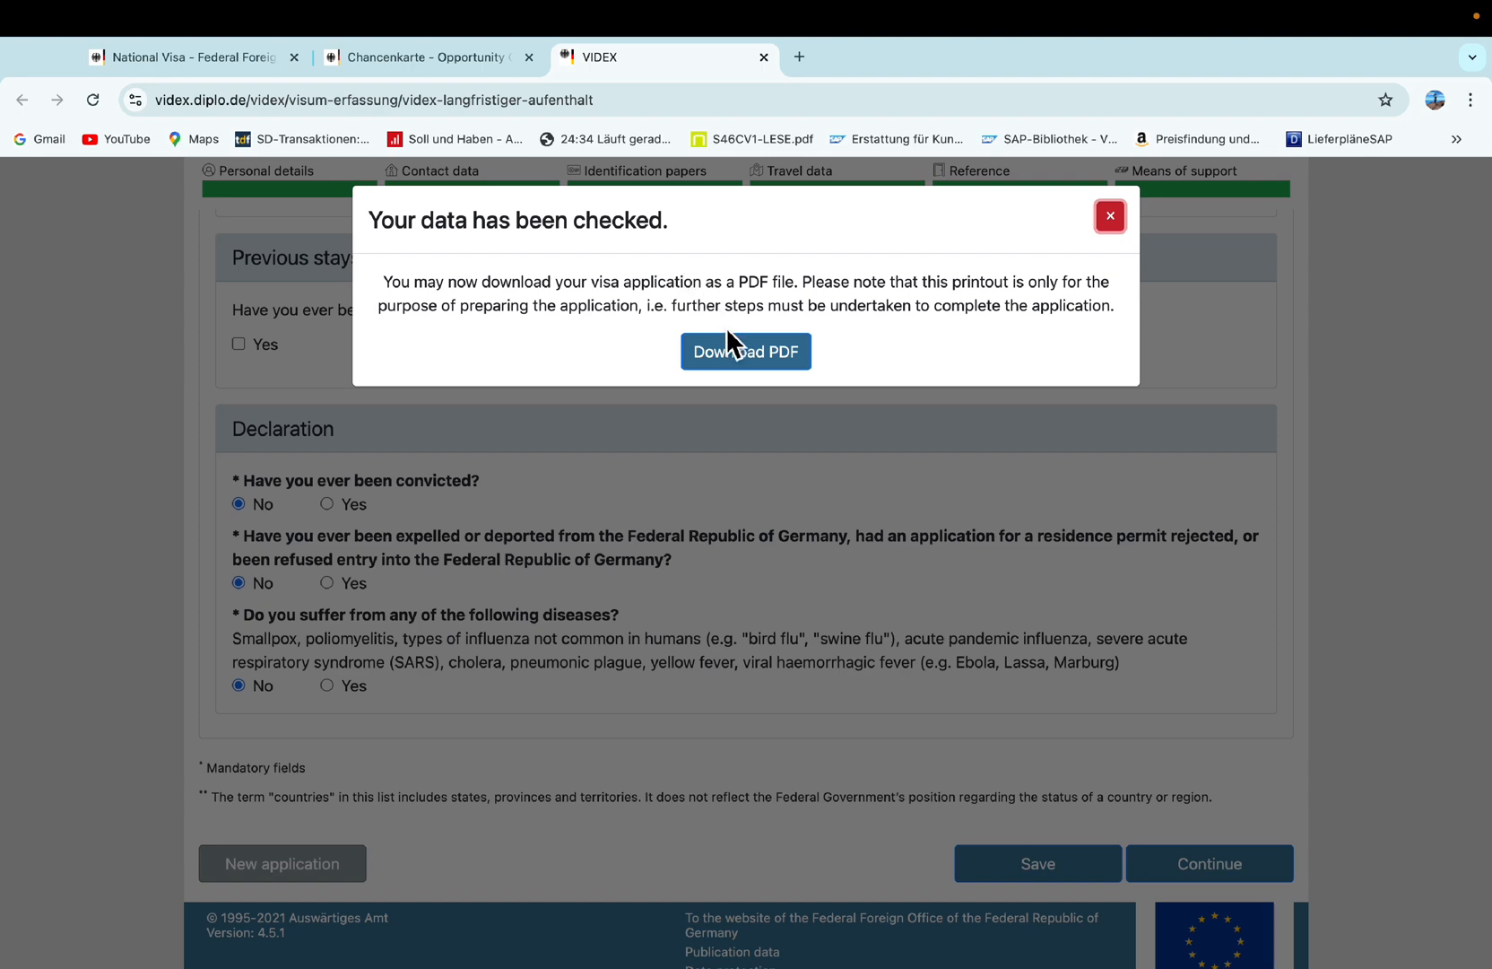
pyautogui.click(730, 353)
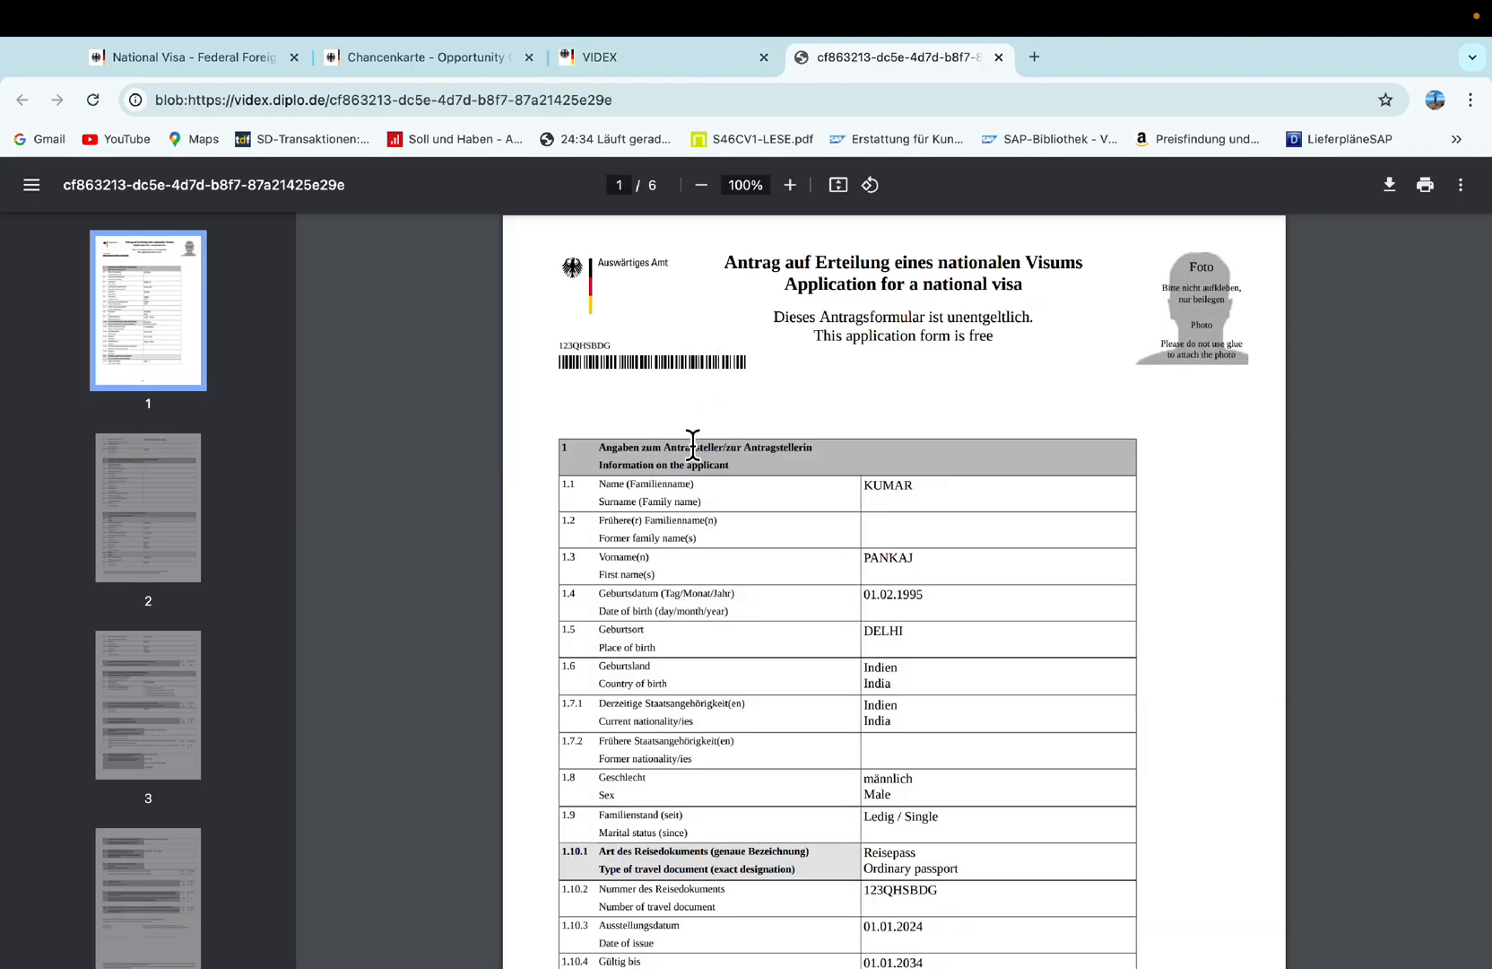
pyautogui.scroll(-10, 684, 423)
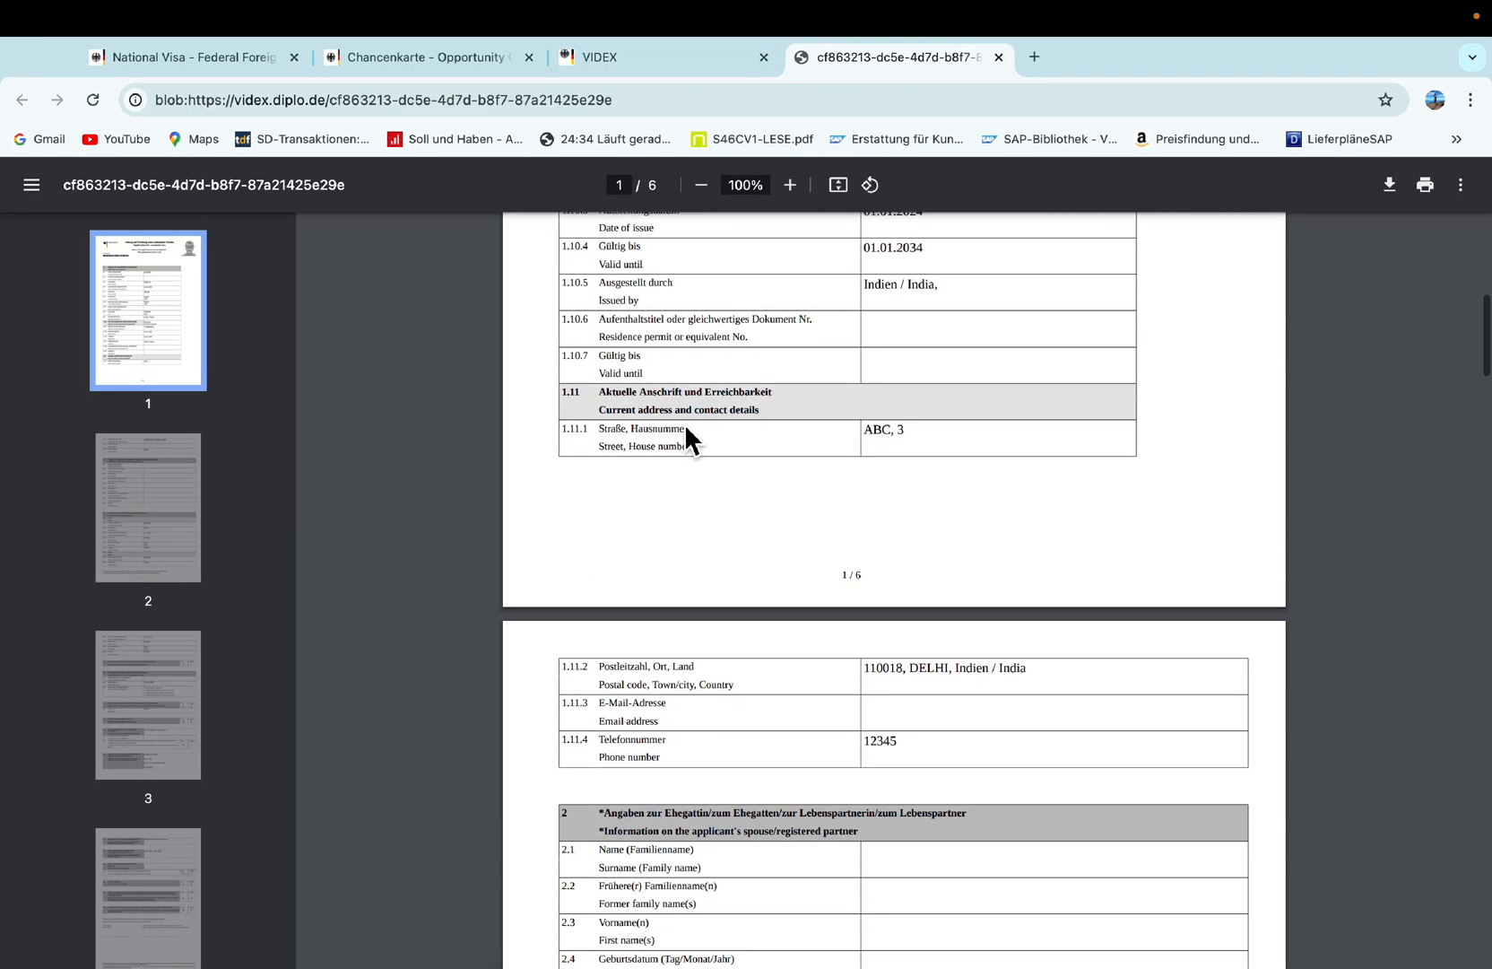
pyautogui.scroll(-20, 684, 423)
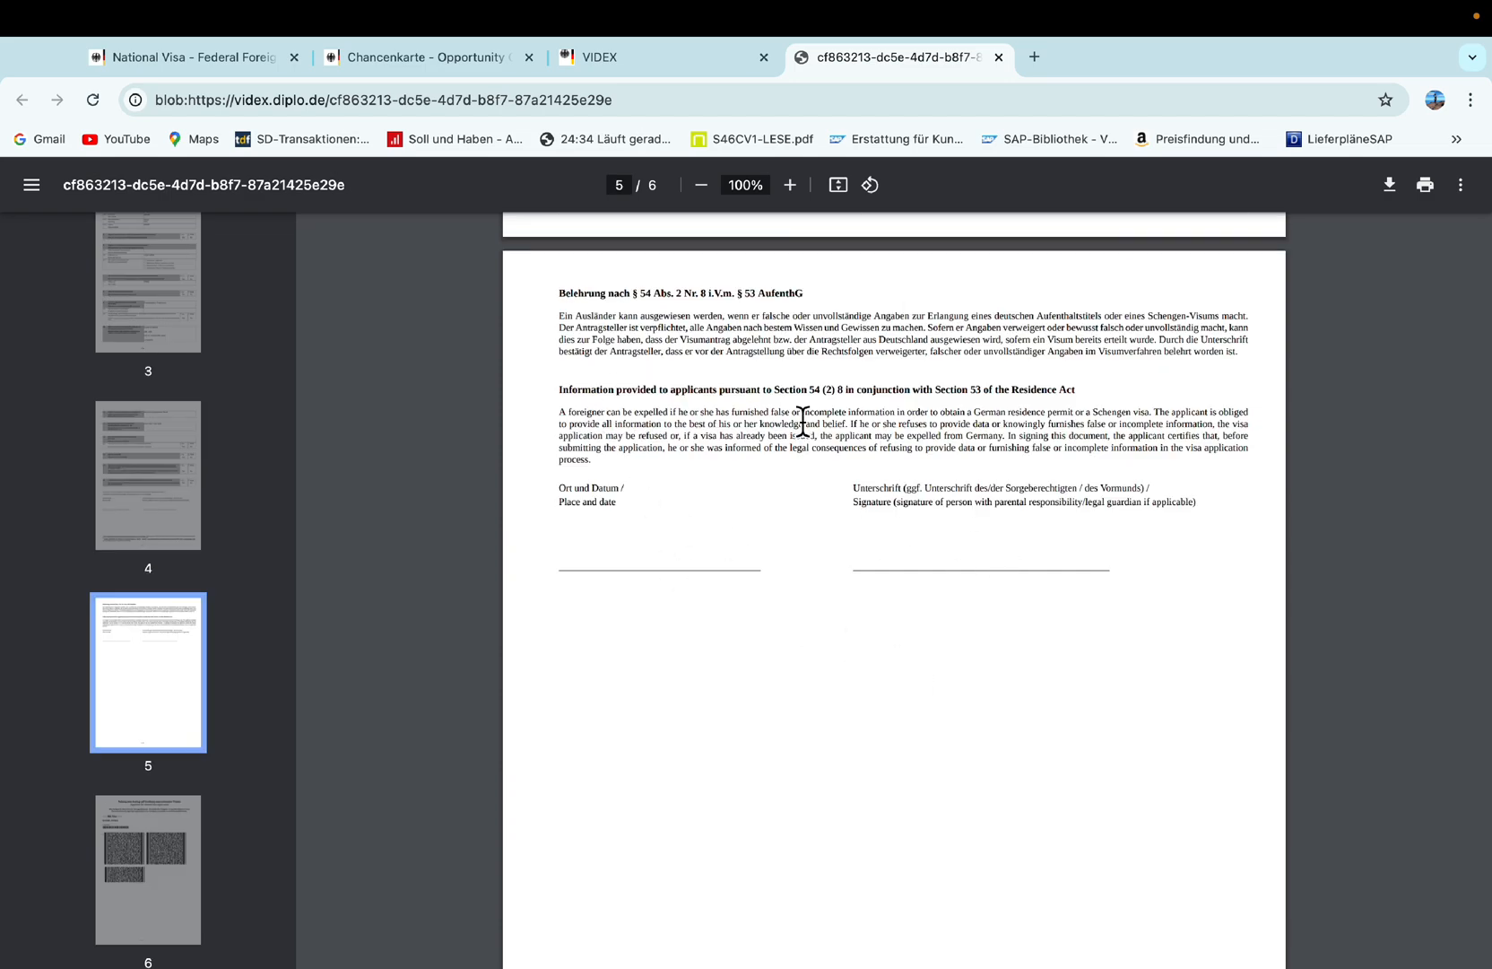
pyautogui.scroll(-2, 967, 619)
pyautogui.scroll(20, 965, 610)
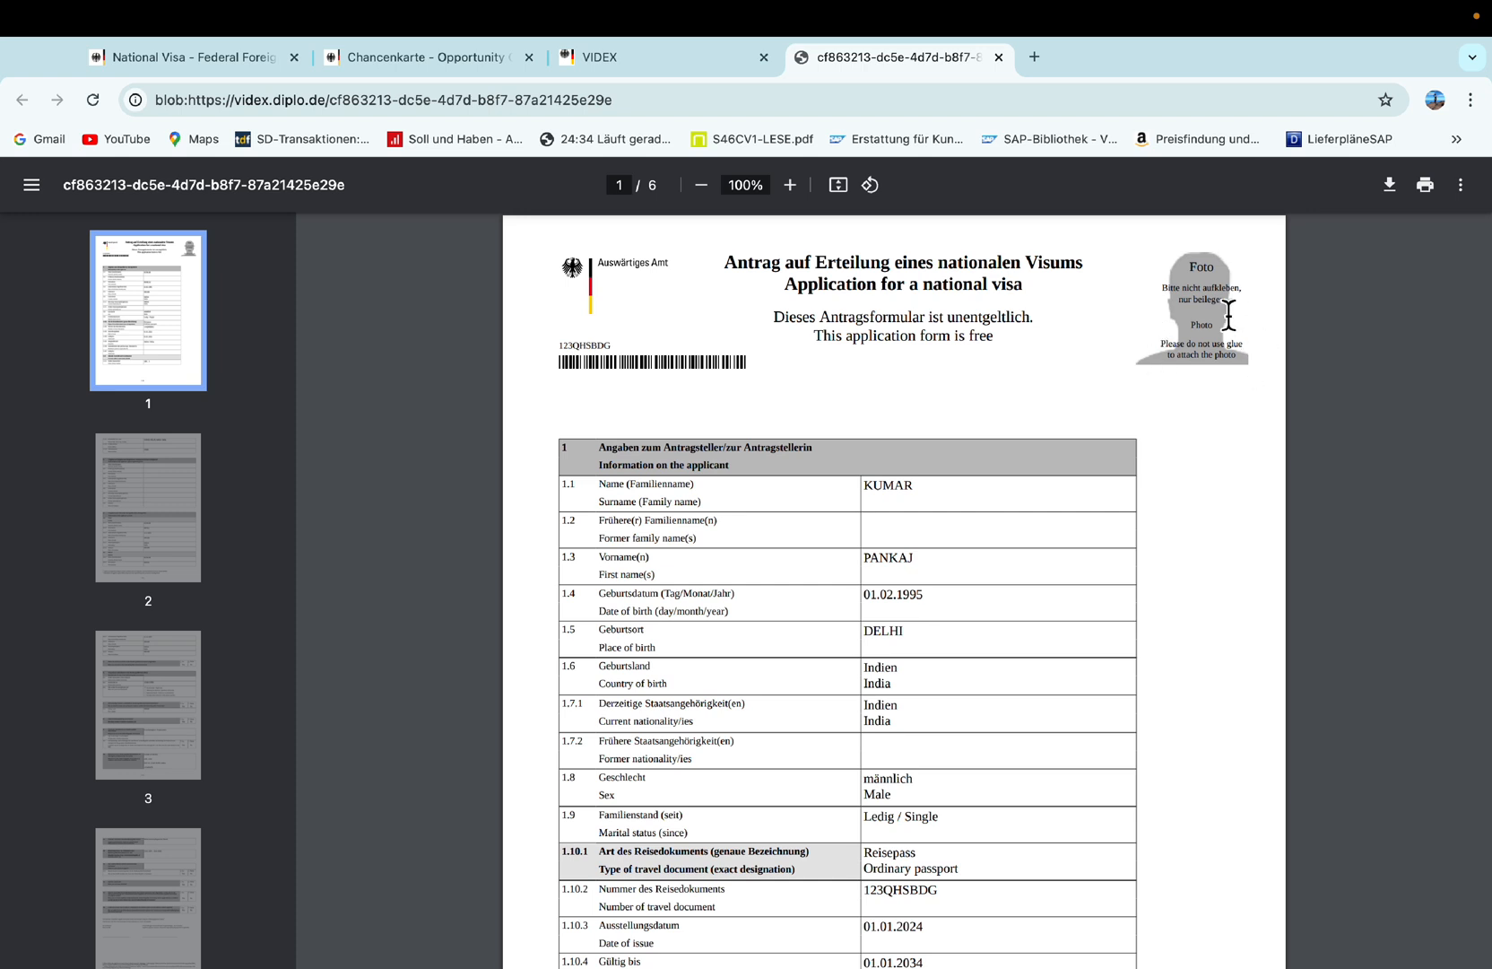
pyautogui.scroll(-5, 823, 532)
pyautogui.scroll(-20, 817, 534)
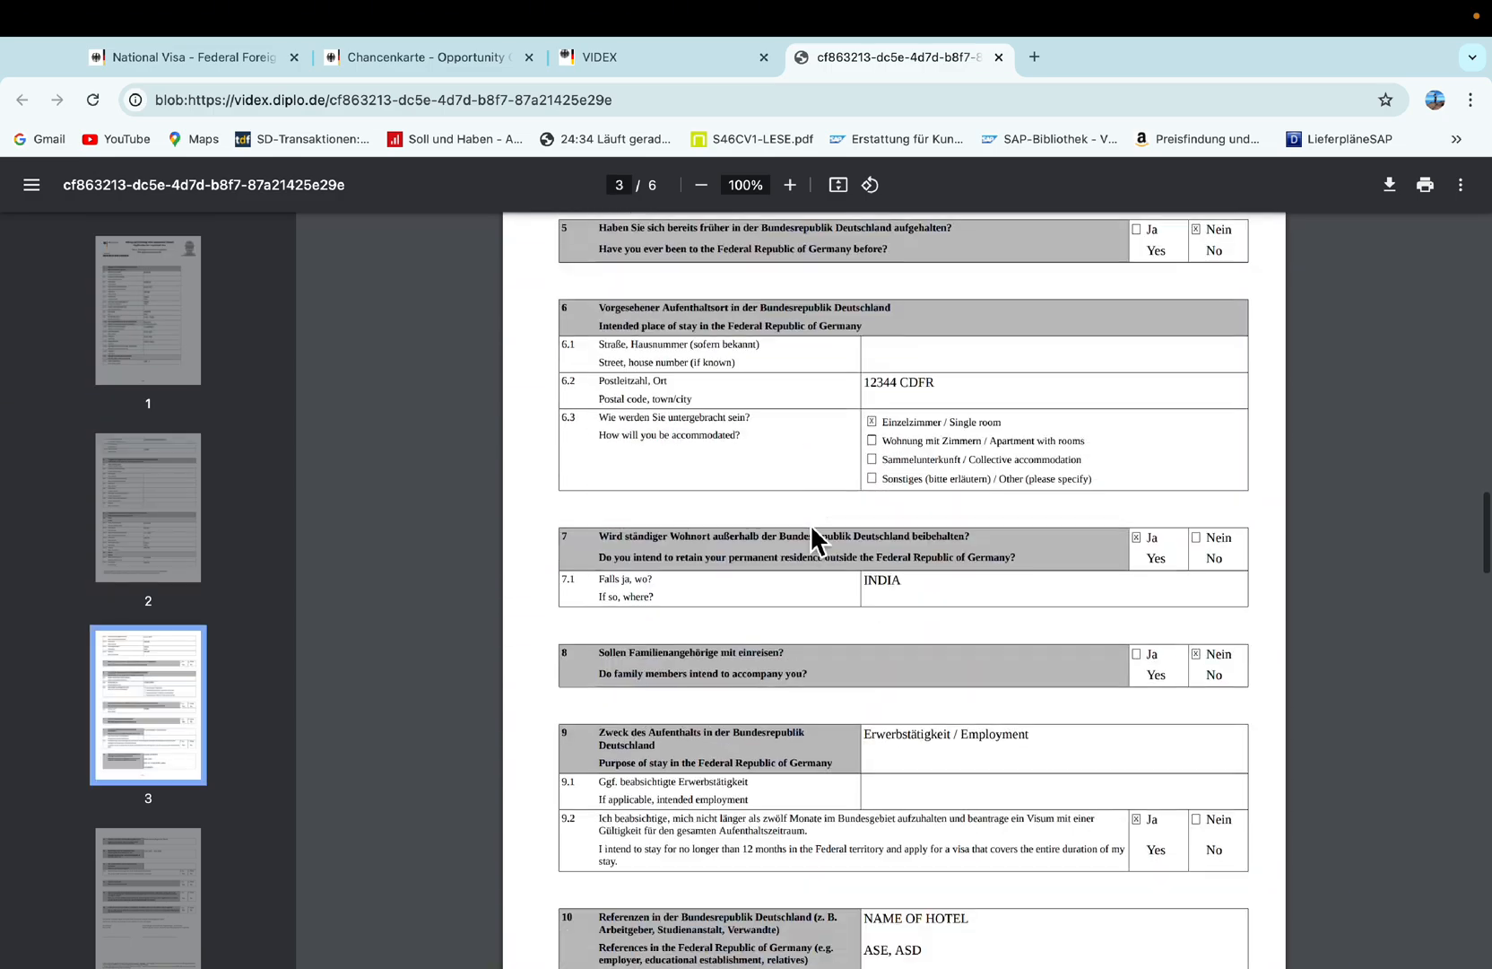
pyautogui.scroll(-20, 811, 535)
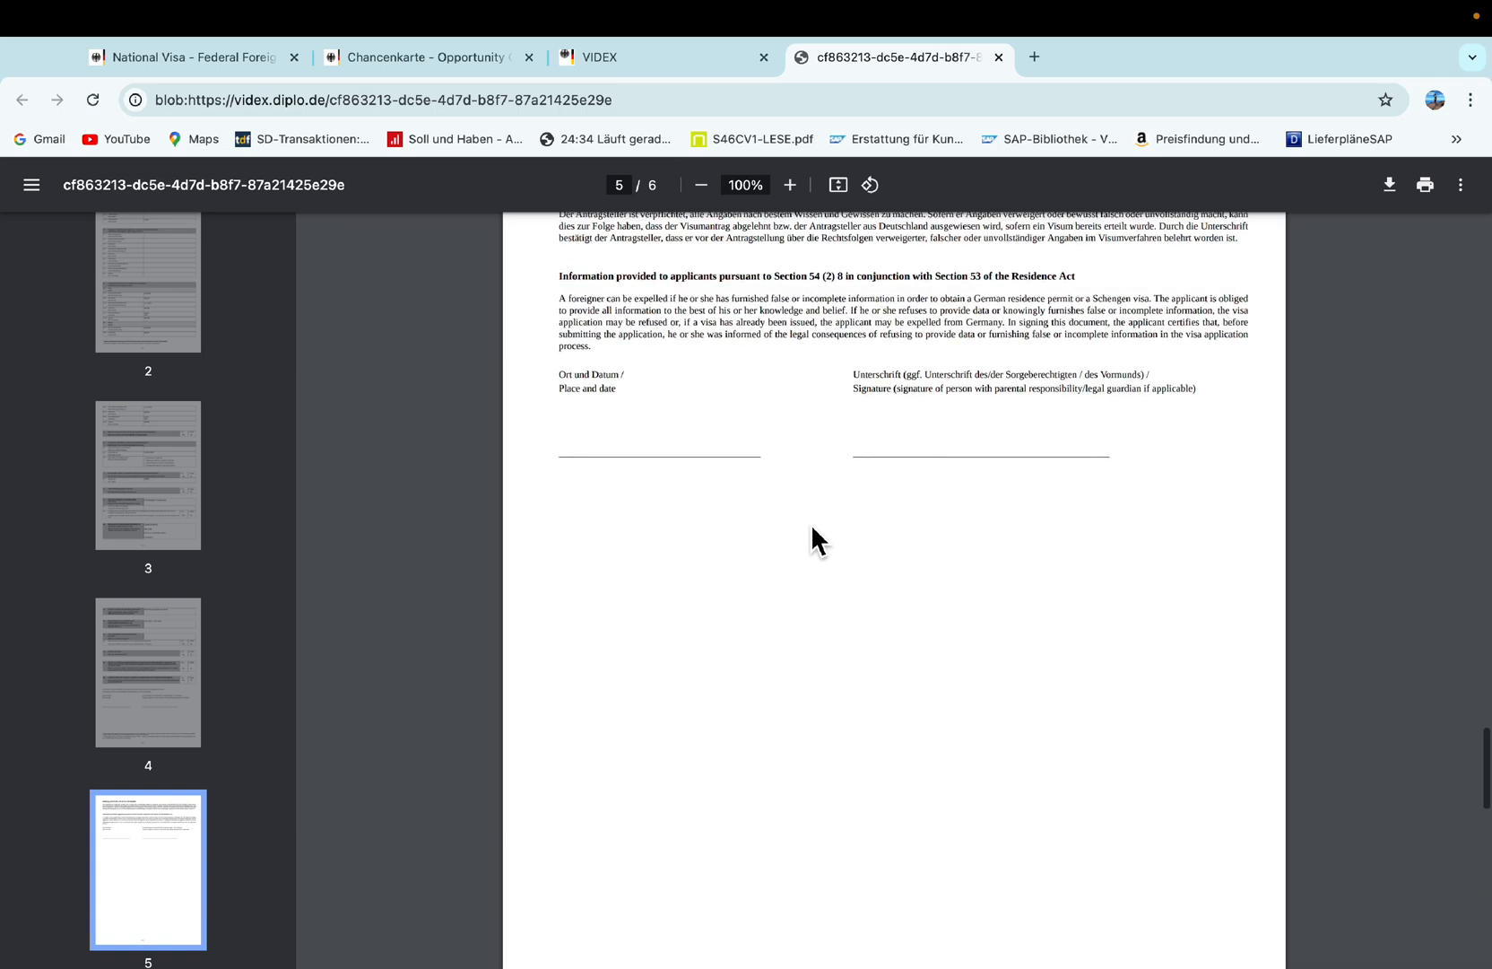
pyautogui.scroll(2, 810, 540)
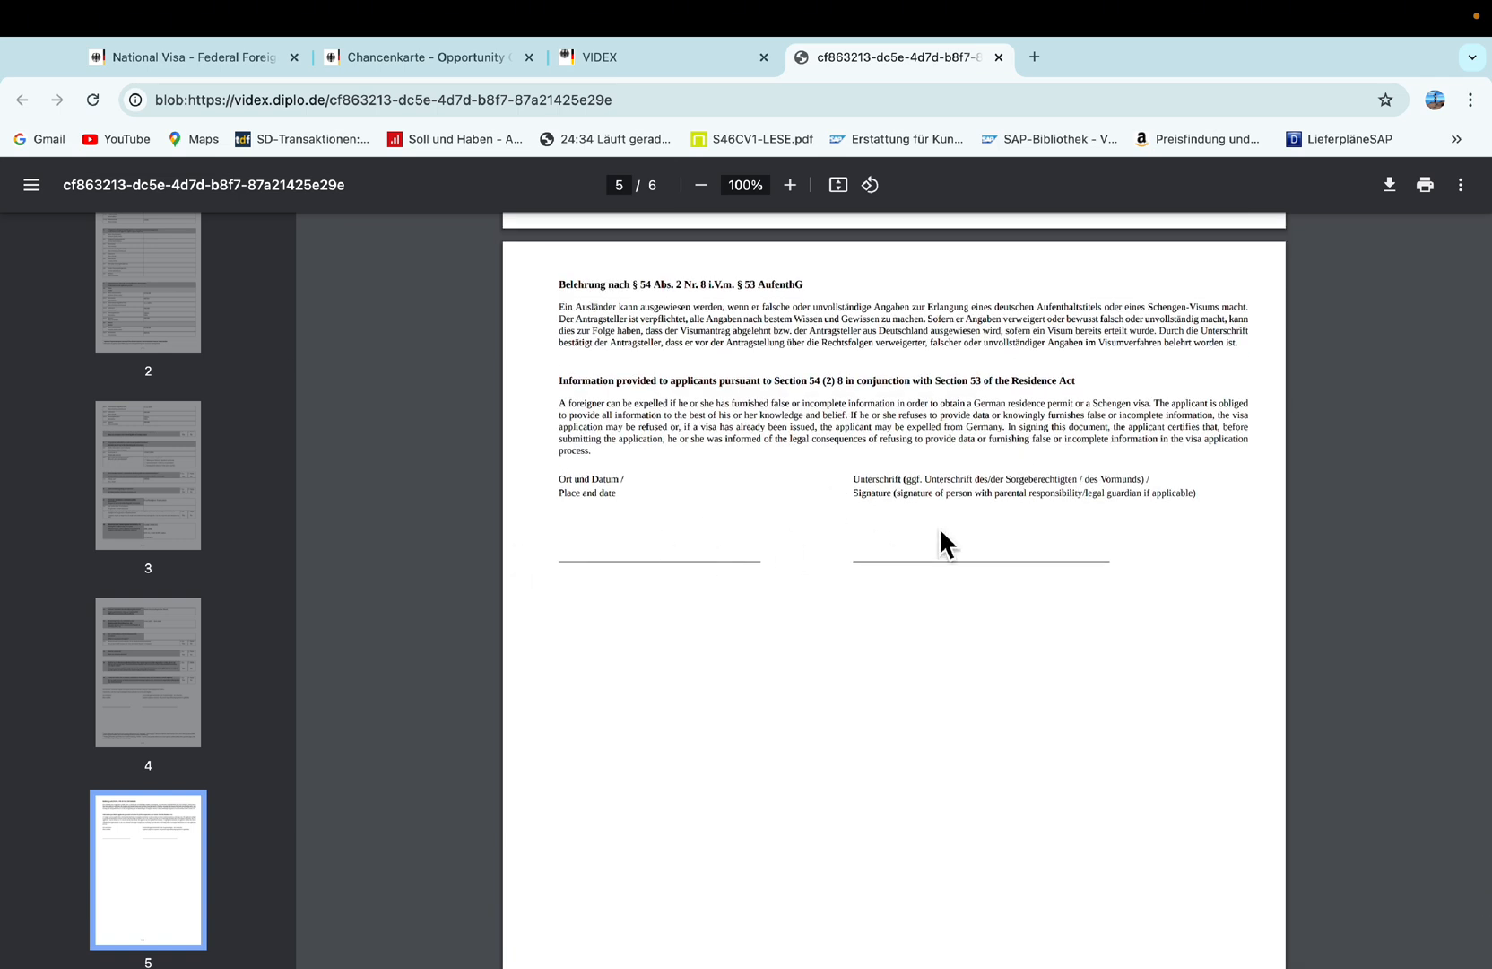
pyautogui.scroll(1, 722, 565)
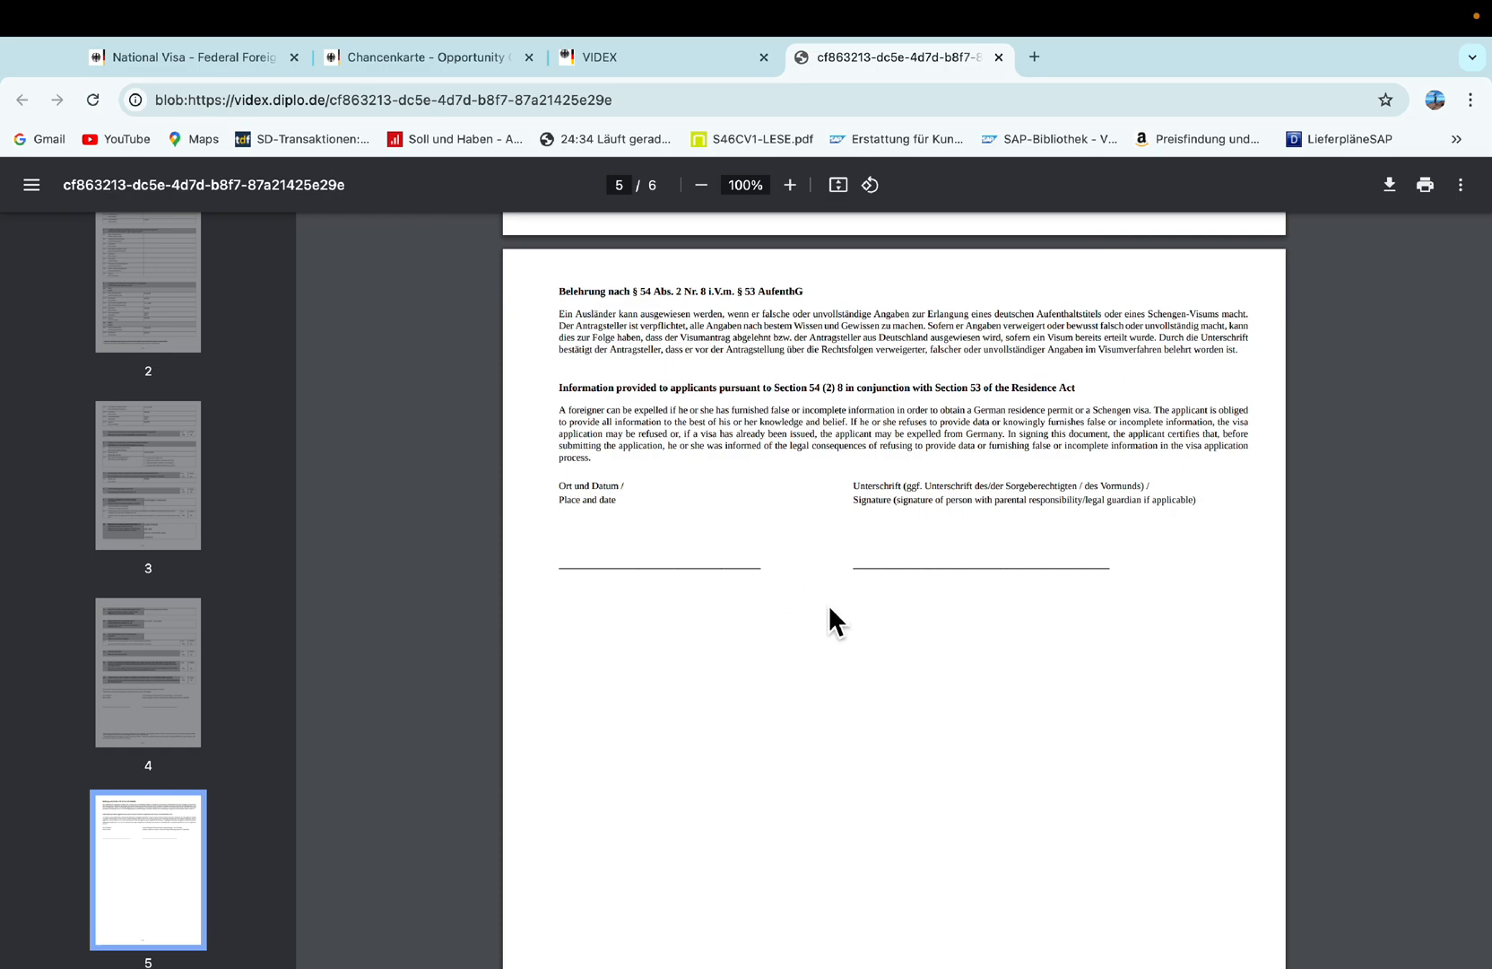
pyautogui.scroll(8, 773, 570)
pyautogui.scroll(2, 775, 569)
pyautogui.scroll(-10, 777, 541)
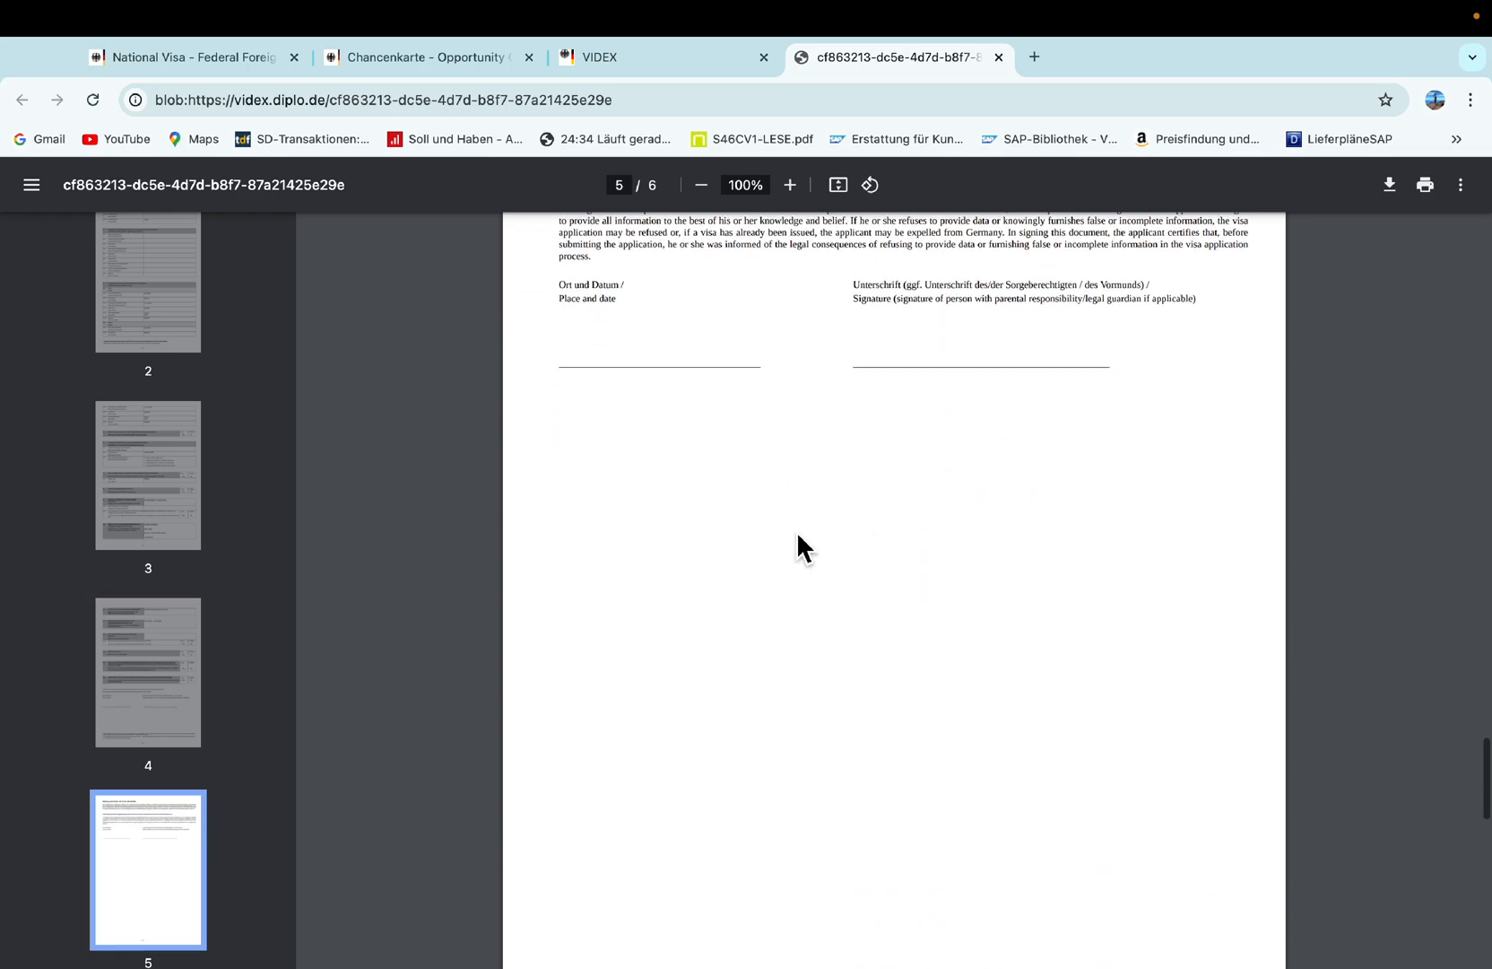
pyautogui.scroll(2, 834, 490)
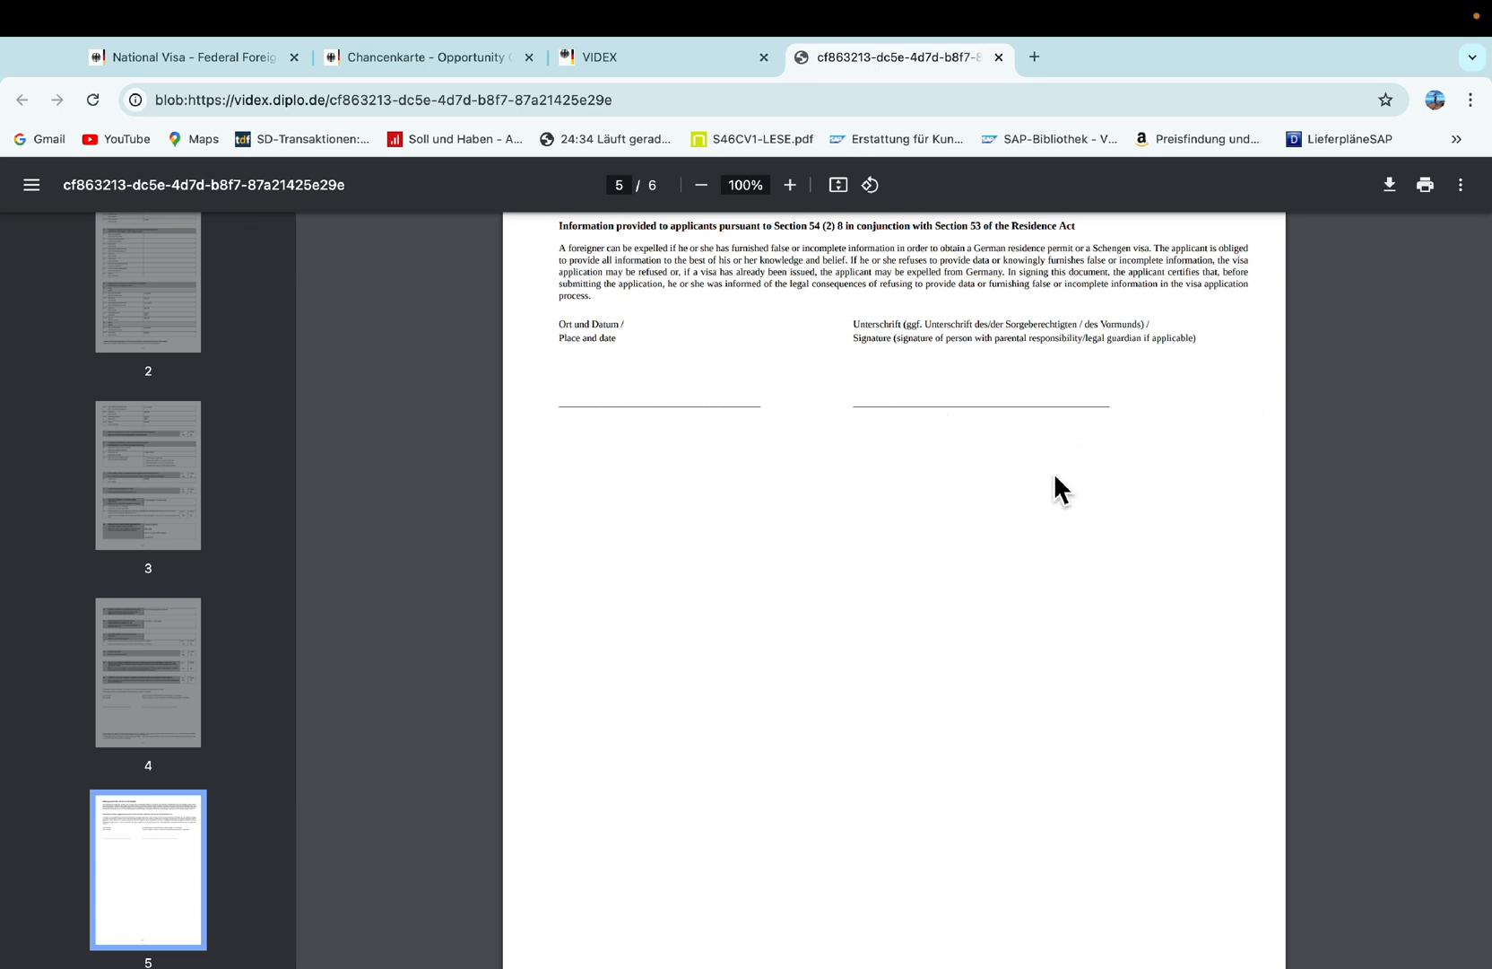
pyautogui.scroll(-8, 1020, 505)
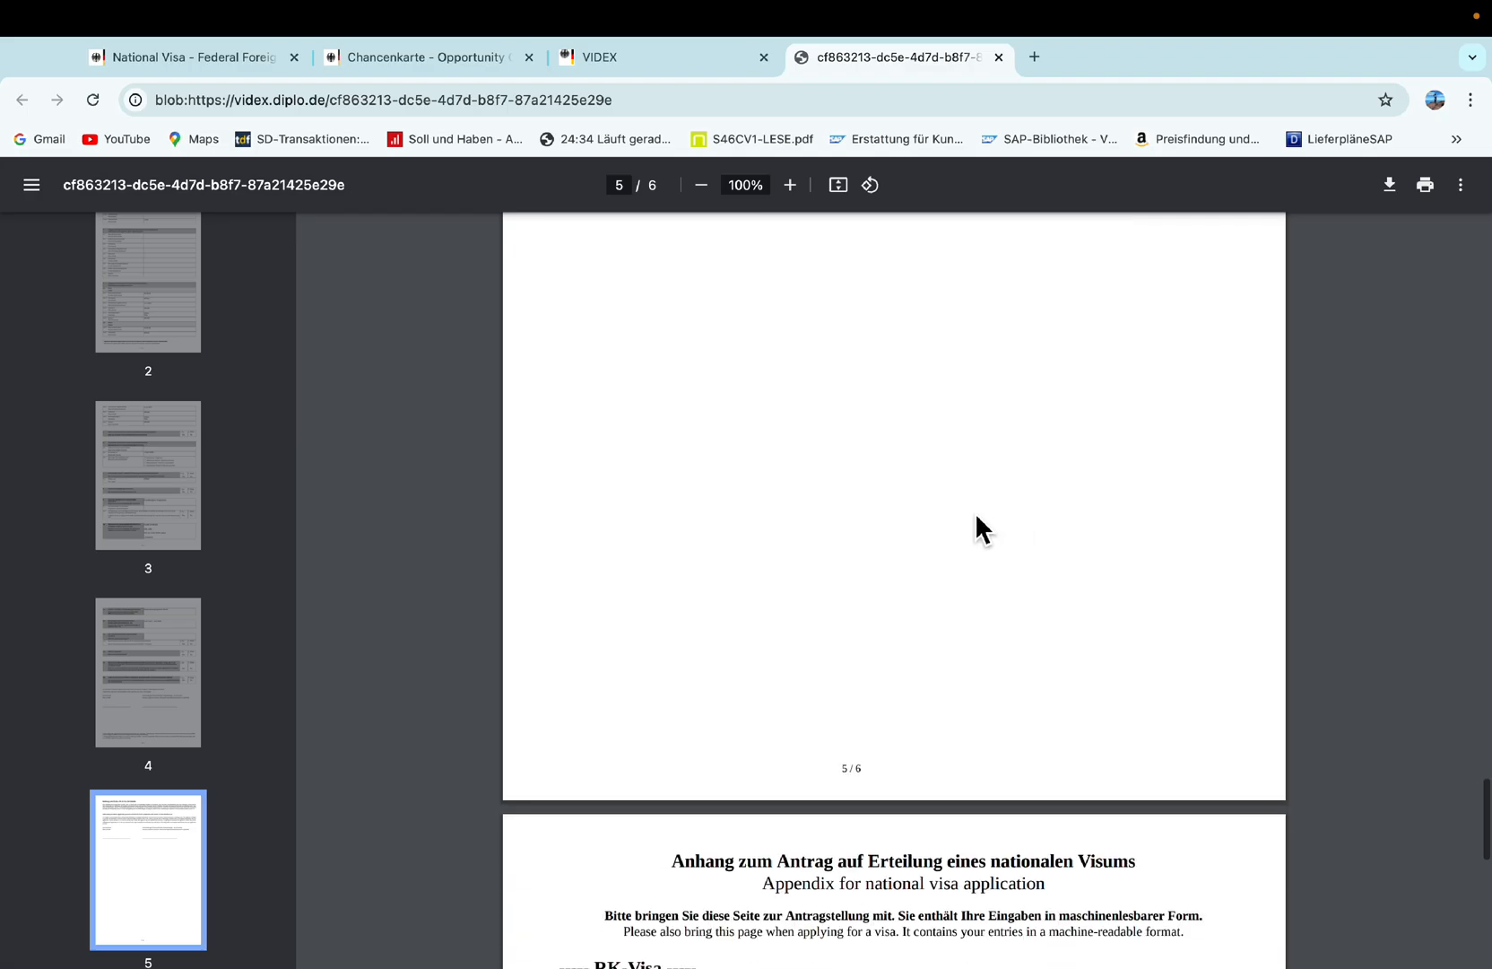